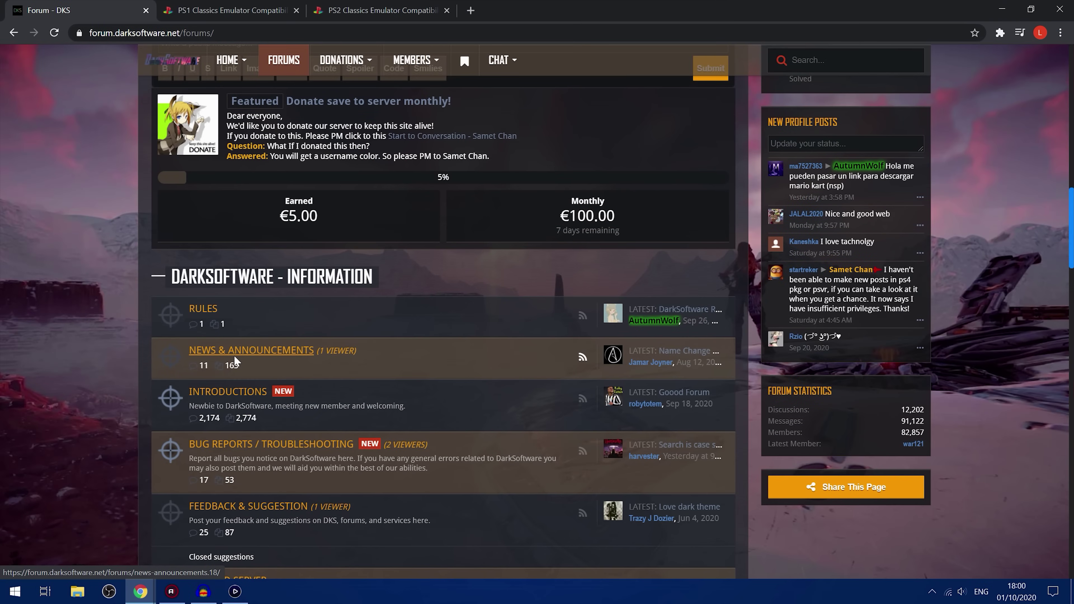
- Open the PS2 - Fake PKG Games subforum under PlayStation 4 - Resources and look over its sticky and normal threads
scroll(535, 446, down, 20)
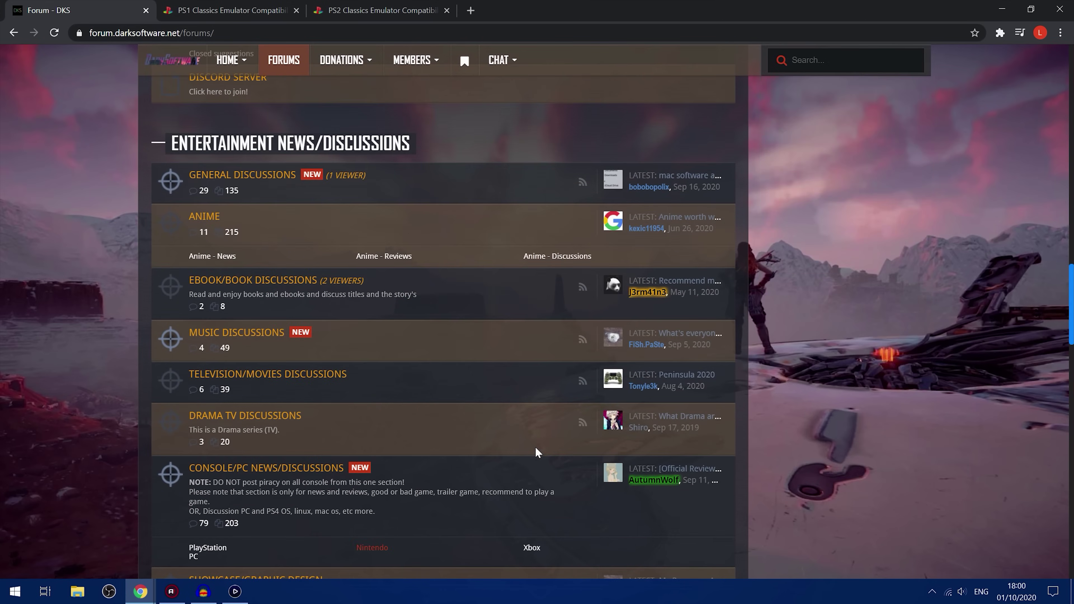
scroll(456, 366, down, 5)
scroll(456, 362, up, 6)
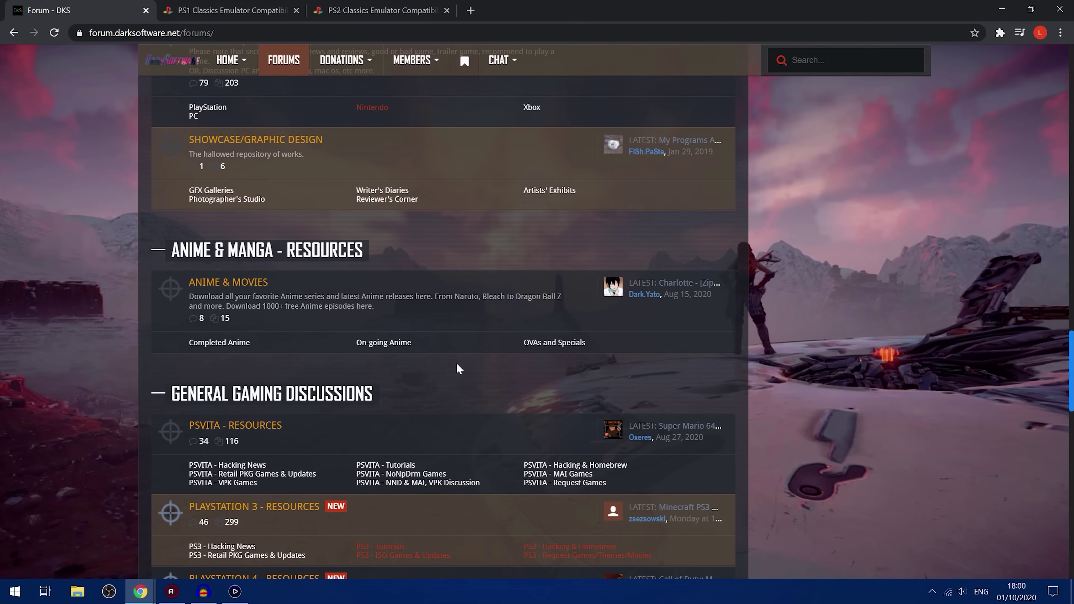
scroll(453, 385, down, 8)
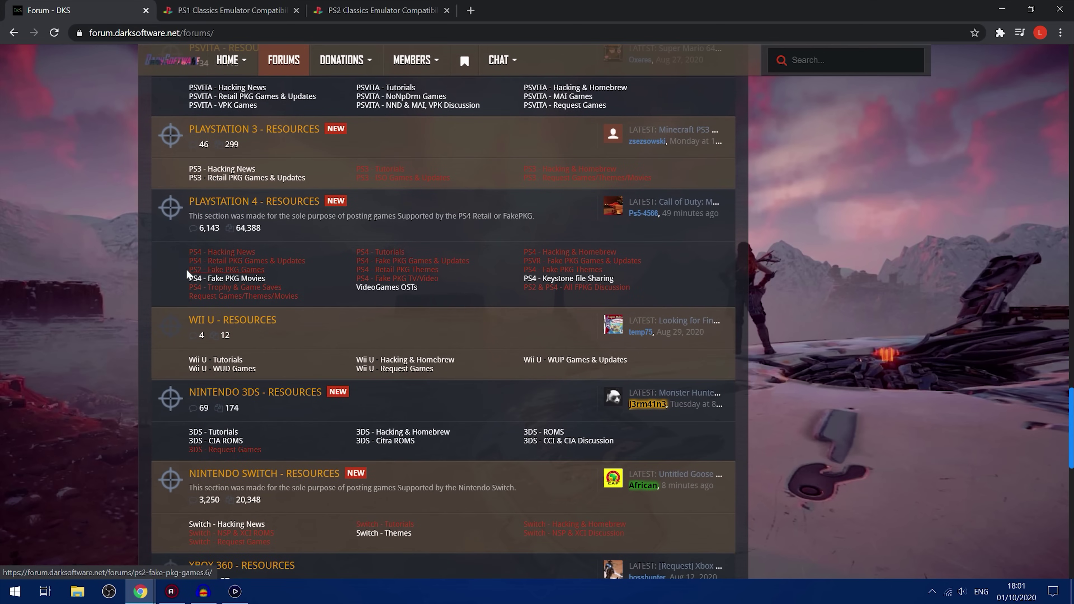
click(231, 270)
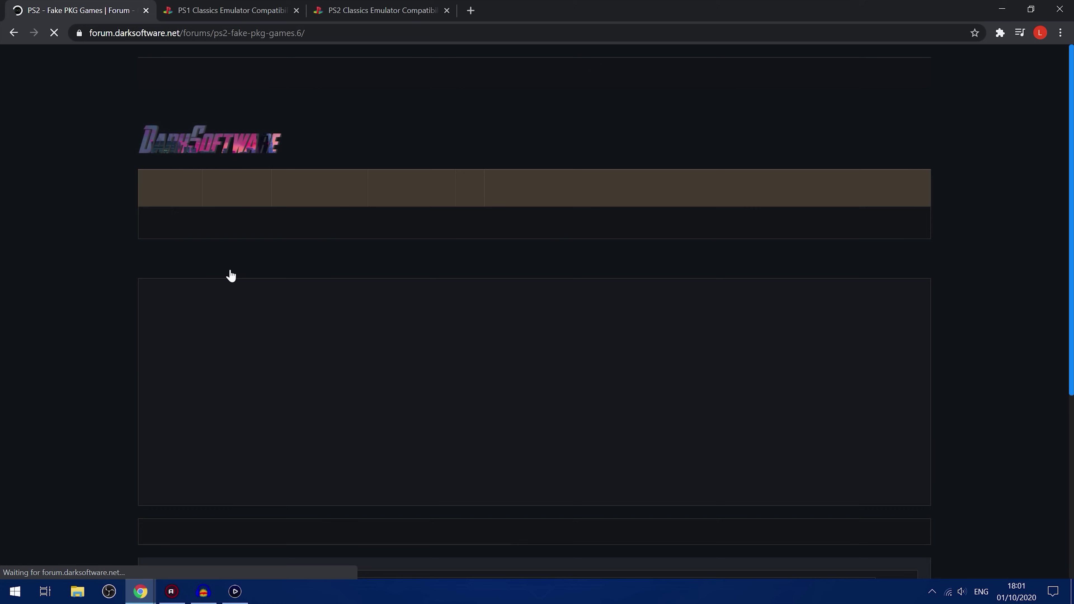
scroll(553, 372, down, 15)
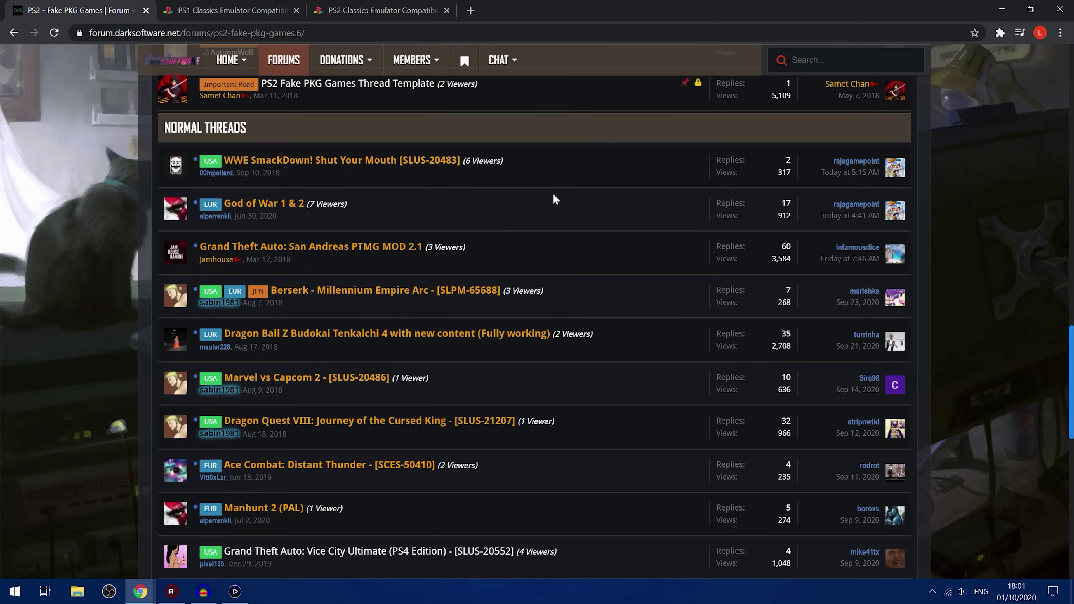
scroll(497, 235, up, 5)
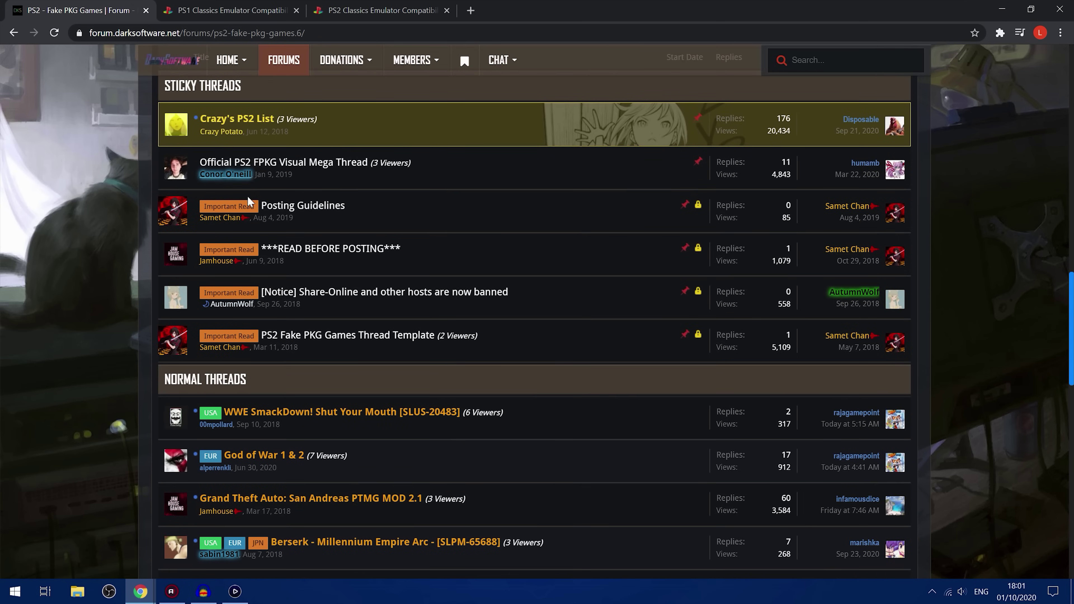
scroll(413, 339, down, 4)
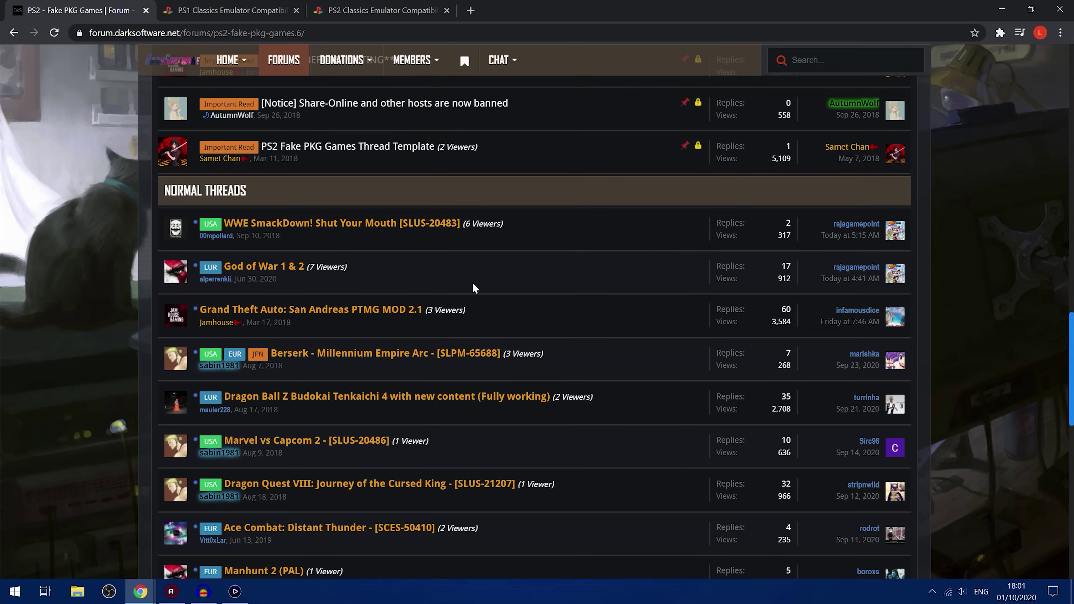
- Switch to the desktop and select the compressed game archives, ending with only the EP1004-CUSA03541 .pkg file selected
click(1002, 6)
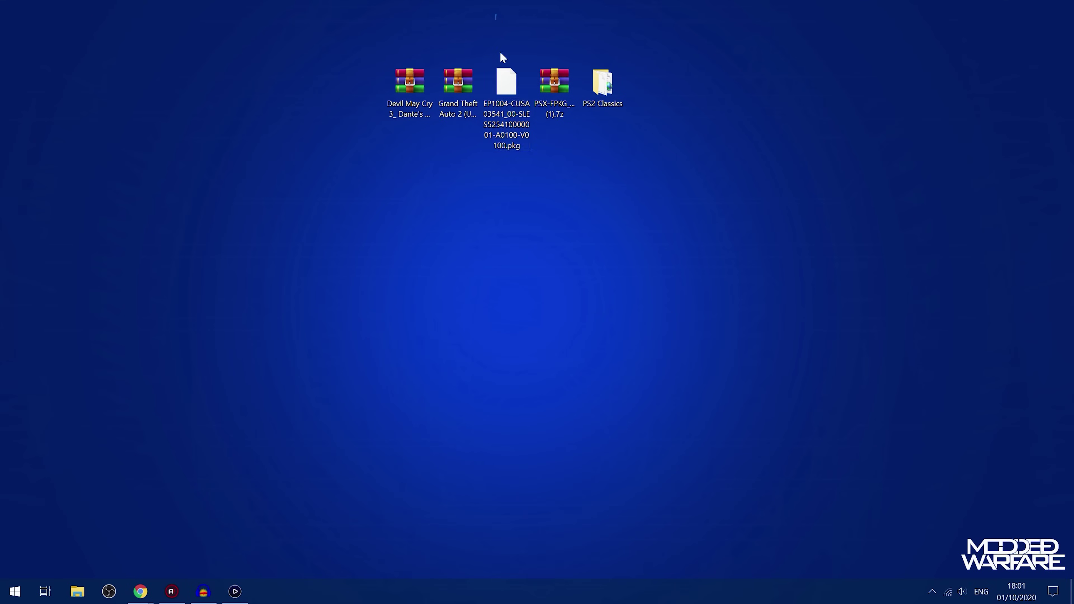
drag(501, 54, 523, 187)
key(shift+Right)
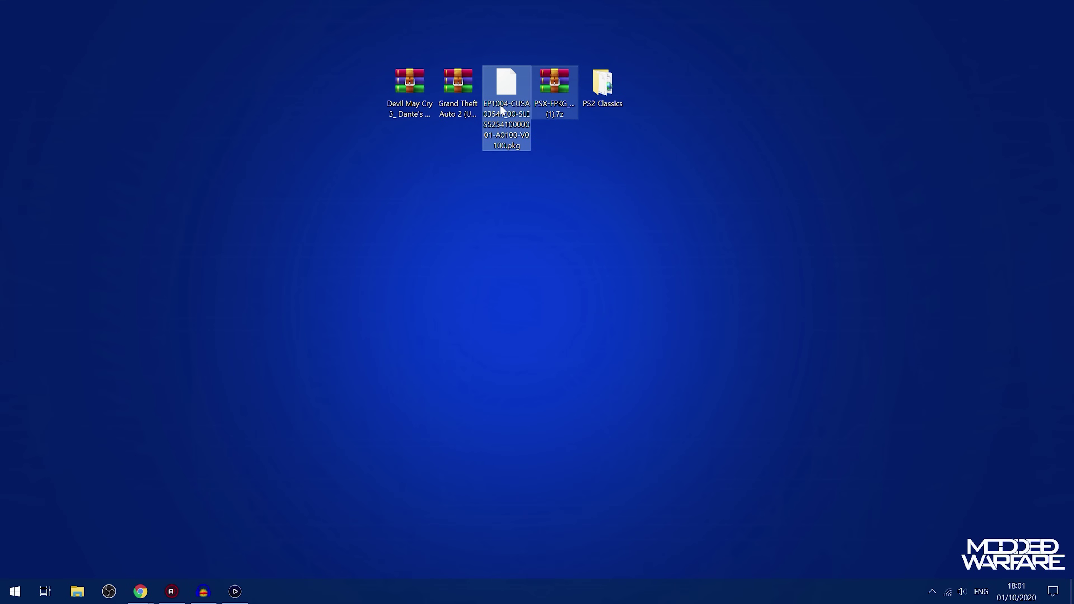
drag(501, 38, 529, 154)
drag(501, 5, 472, 140)
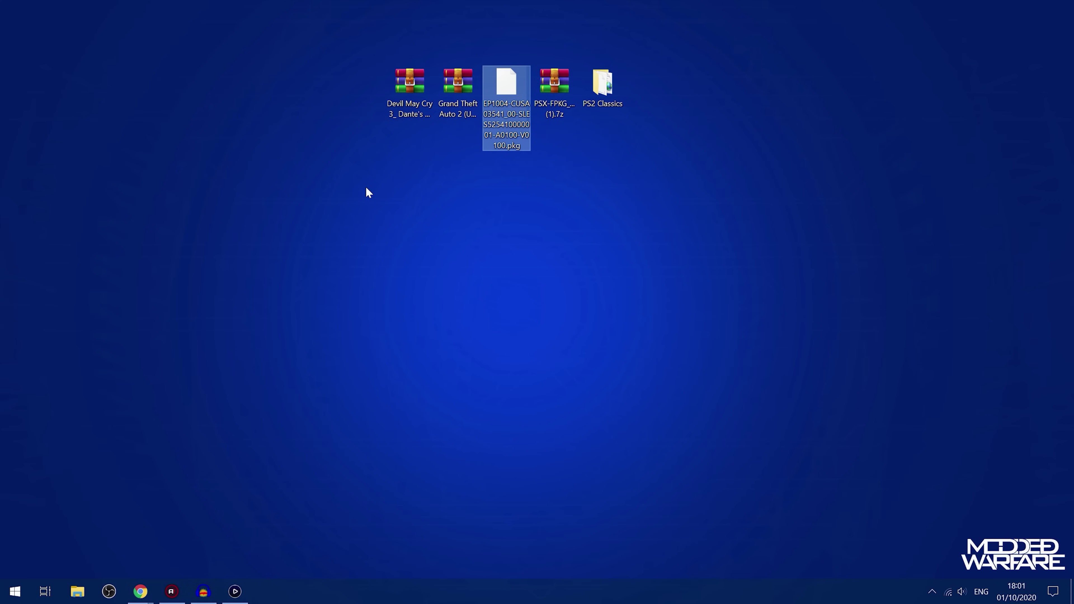
drag(357, 181, 461, 102)
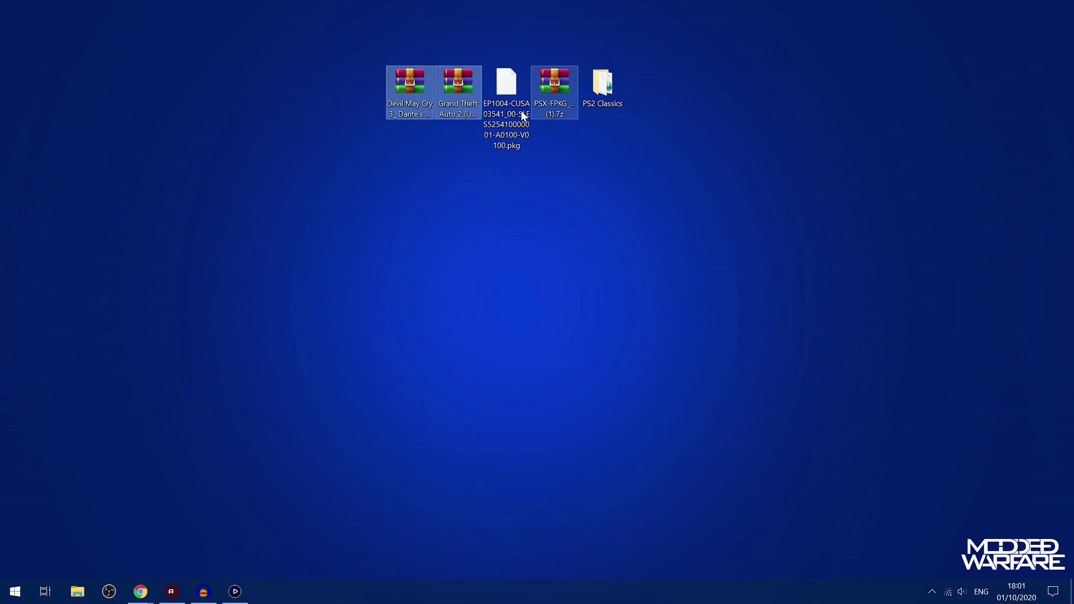
click(525, 119)
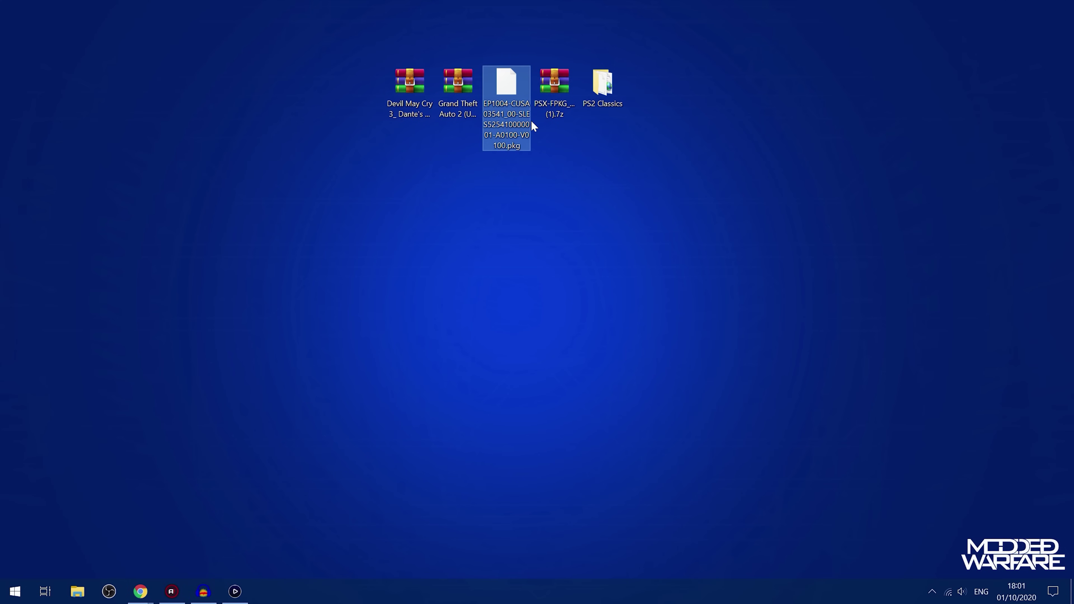
- Return to Chrome and examine the game ratings and notes in the early sections of the PS2 Classics Emulator Compatibility List
click(140, 592)
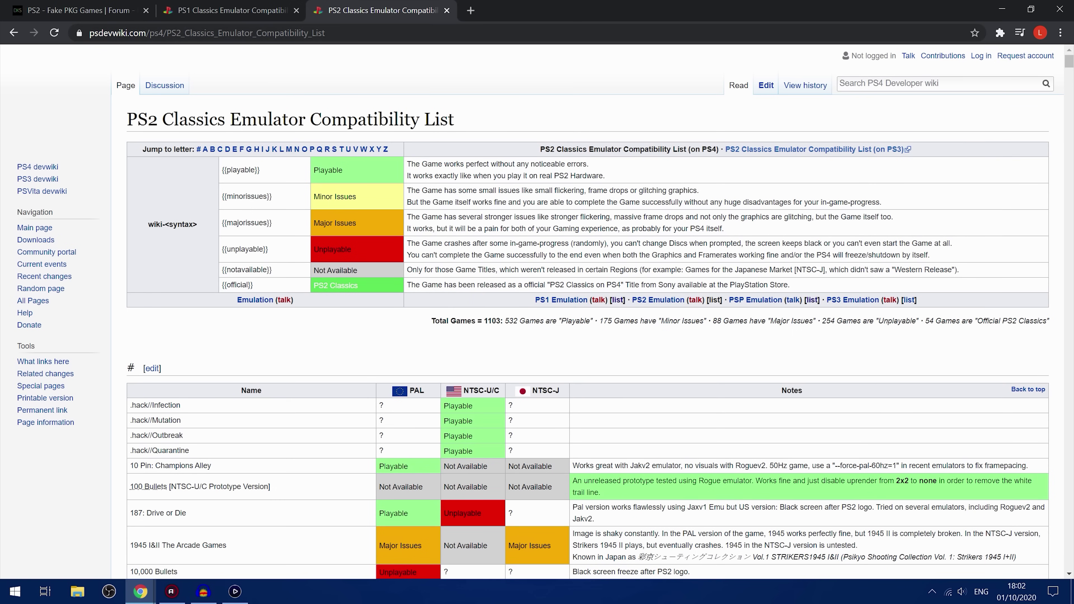
click(256, 7)
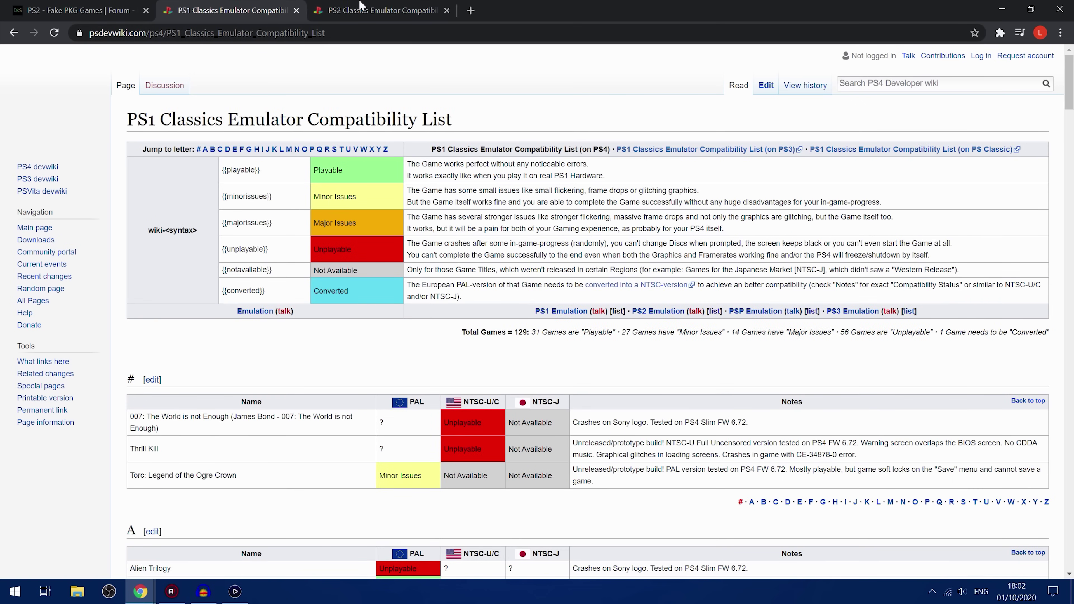
click(338, 9)
scroll(518, 338, down, 5)
scroll(518, 338, down, 2)
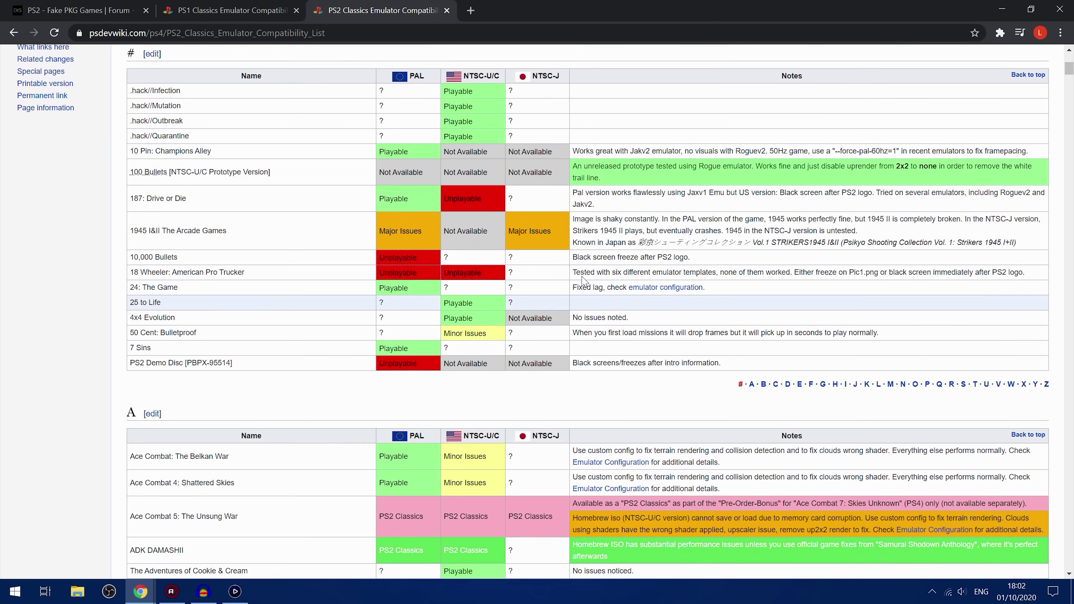
scroll(569, 279, down, 10)
scroll(570, 279, down, 8)
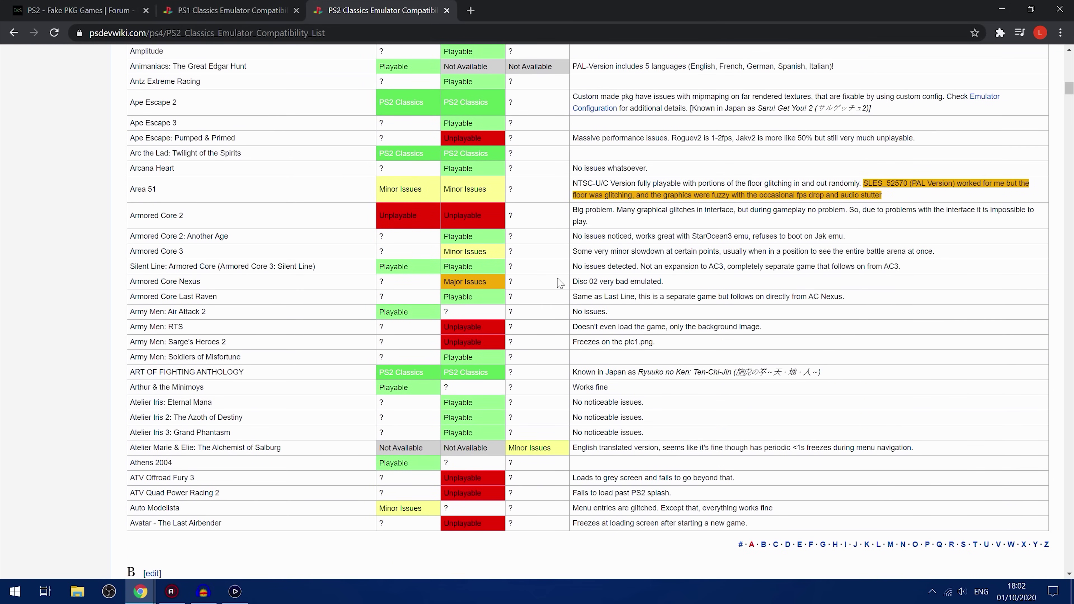
scroll(435, 267, down, 3)
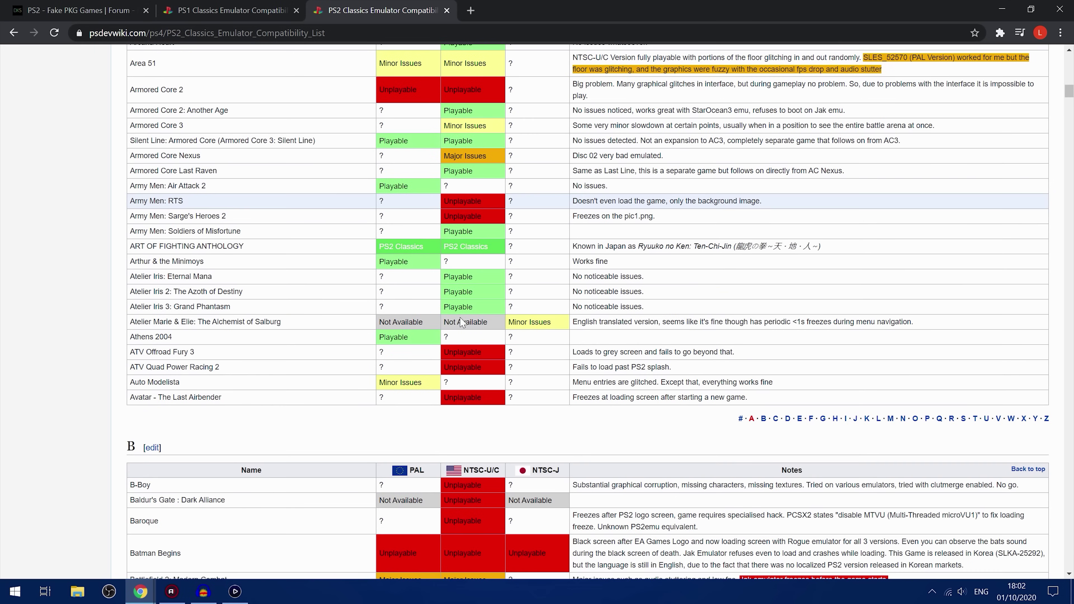
scroll(431, 232, up, 3)
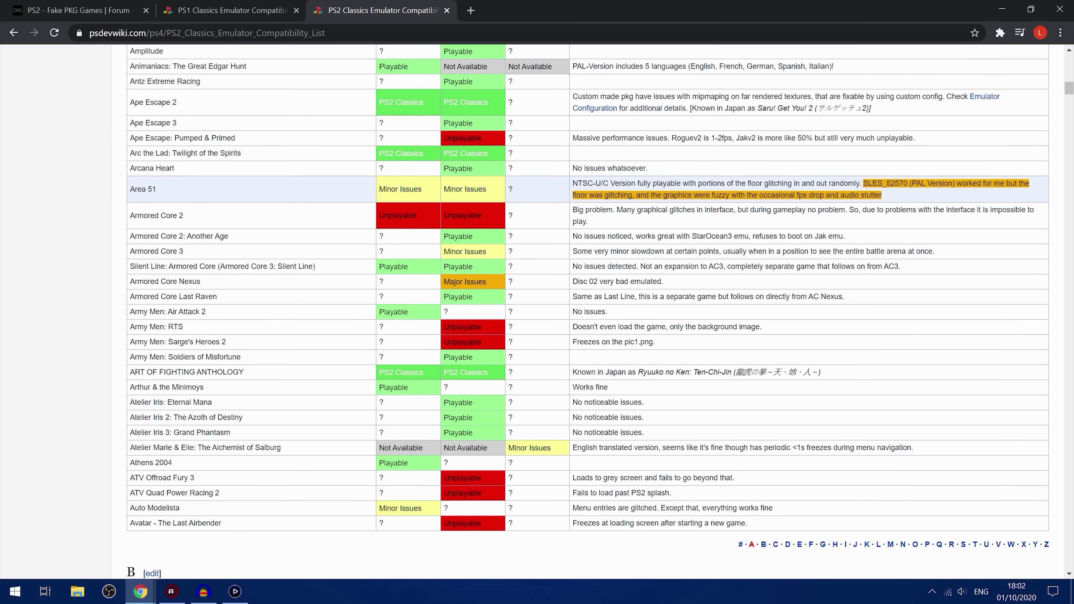
scroll(407, 212, down, 3)
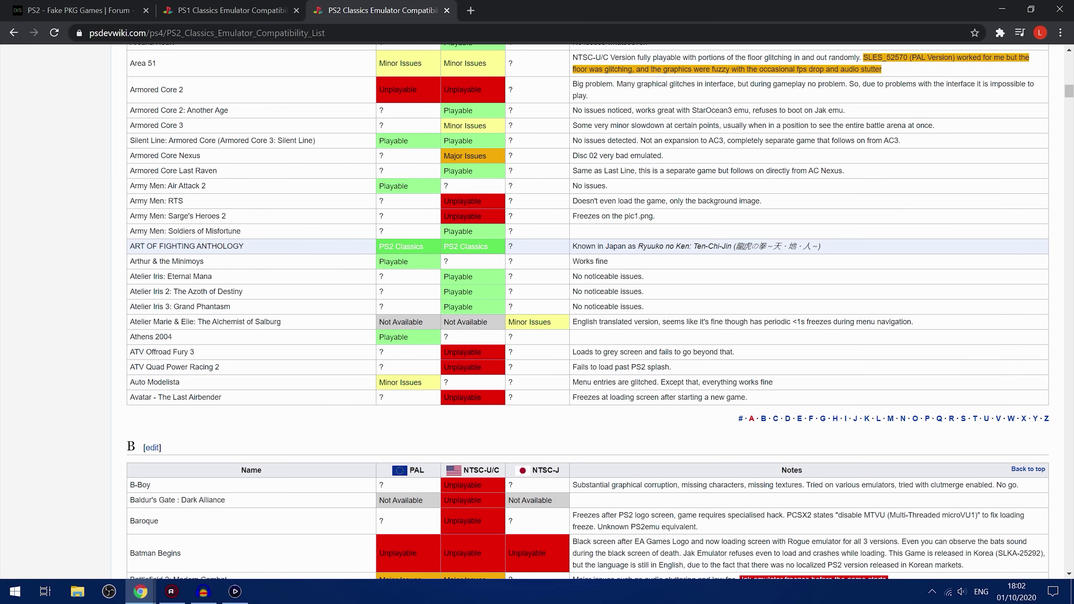
scroll(444, 216, down, 2)
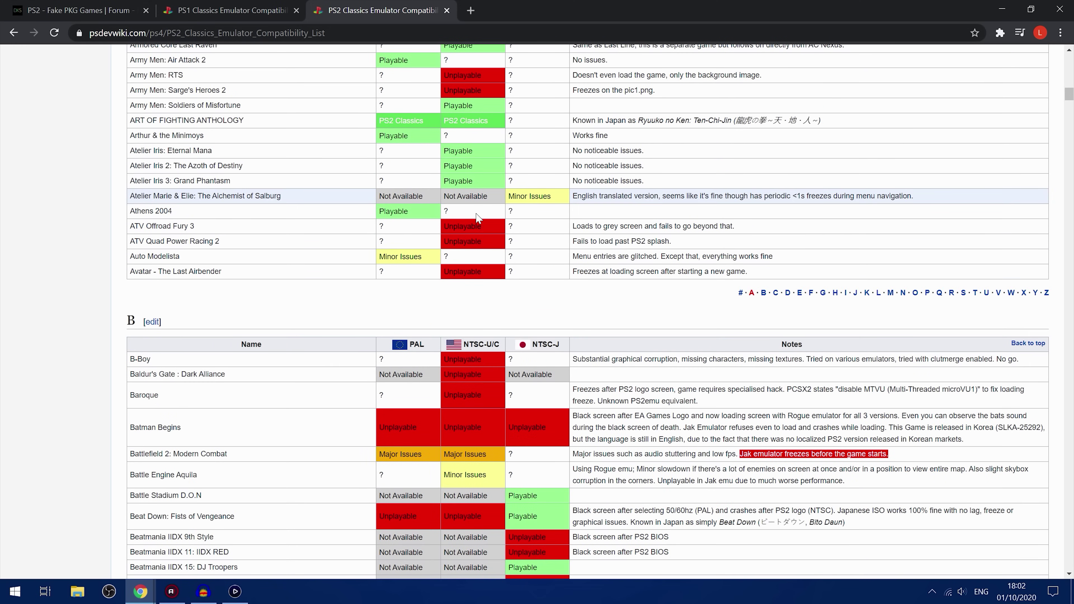
scroll(563, 381, down, 4)
scroll(563, 381, down, 10)
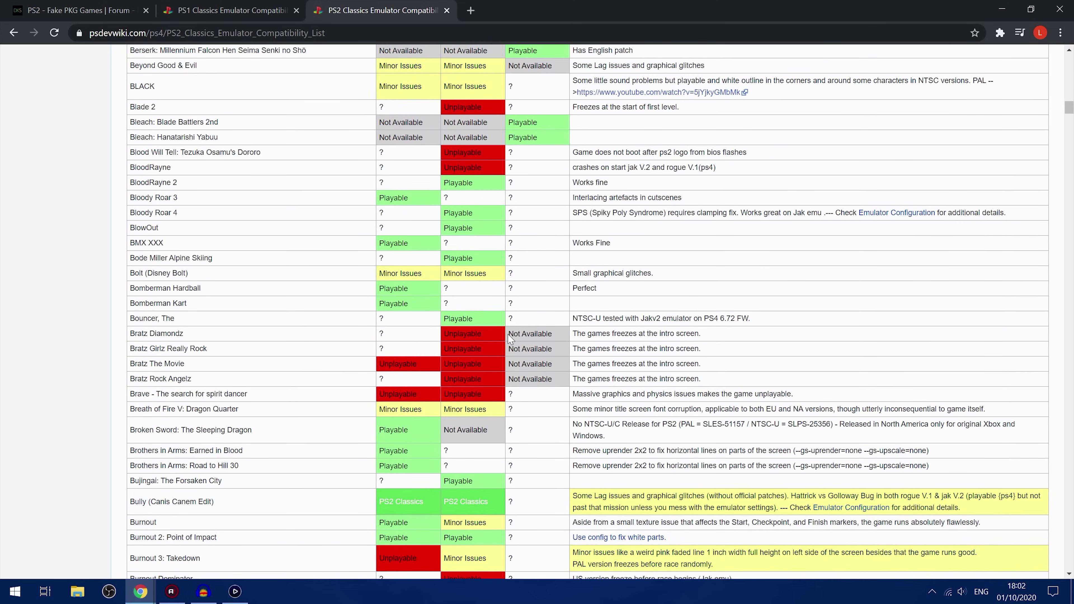
scroll(452, 339, up, 9)
scroll(453, 334, up, 5)
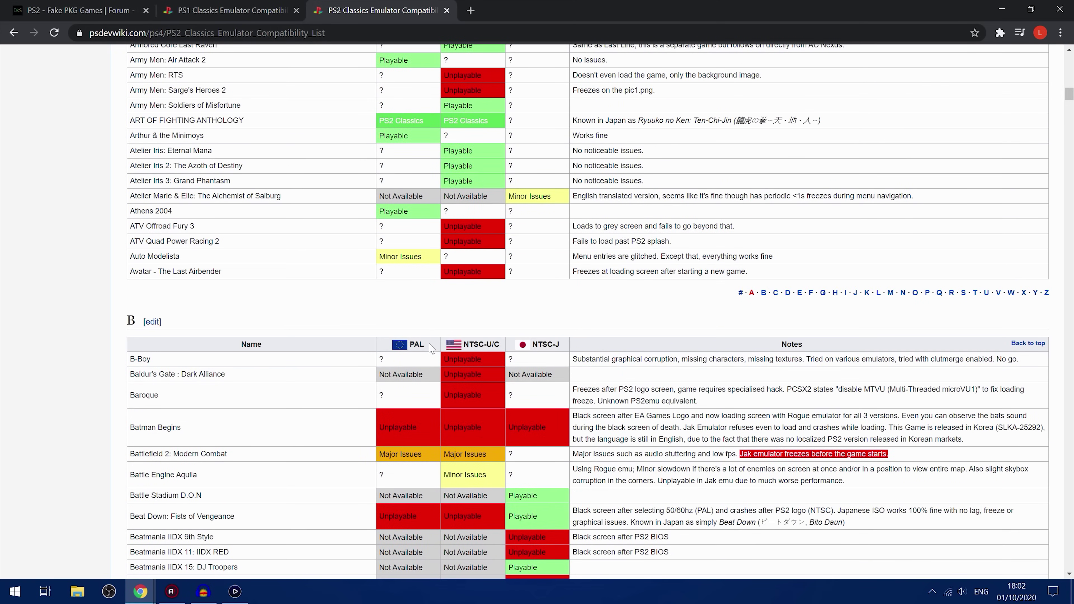
- Highlight the PAL and NTSC-U/C headings in section B of the PS2 list and compare the games' compatibility by region
drag(428, 345, 401, 345)
drag(500, 345, 457, 345)
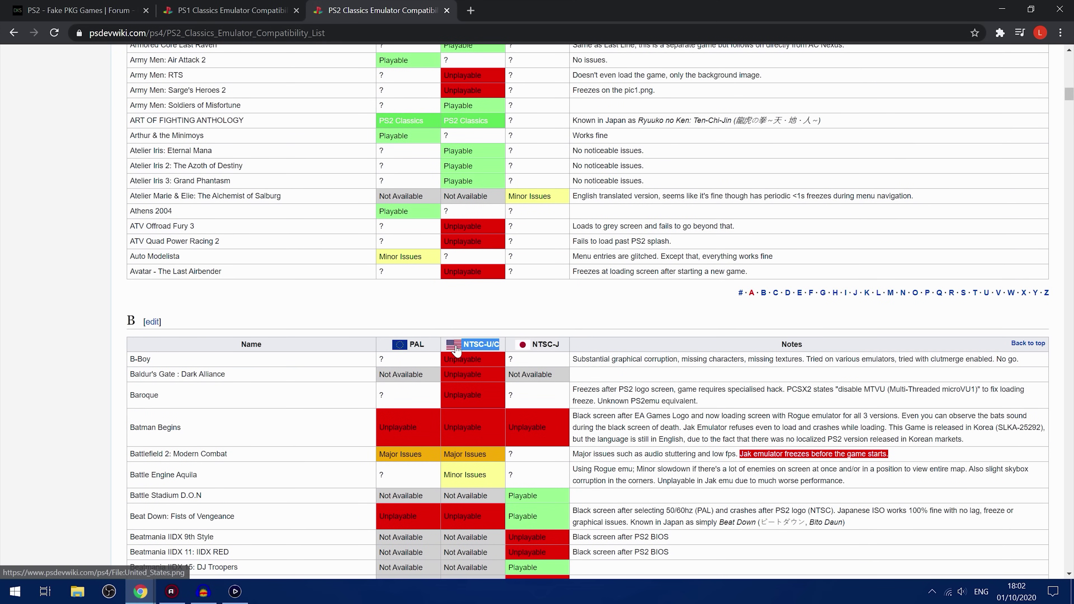
scroll(564, 280, down, 5)
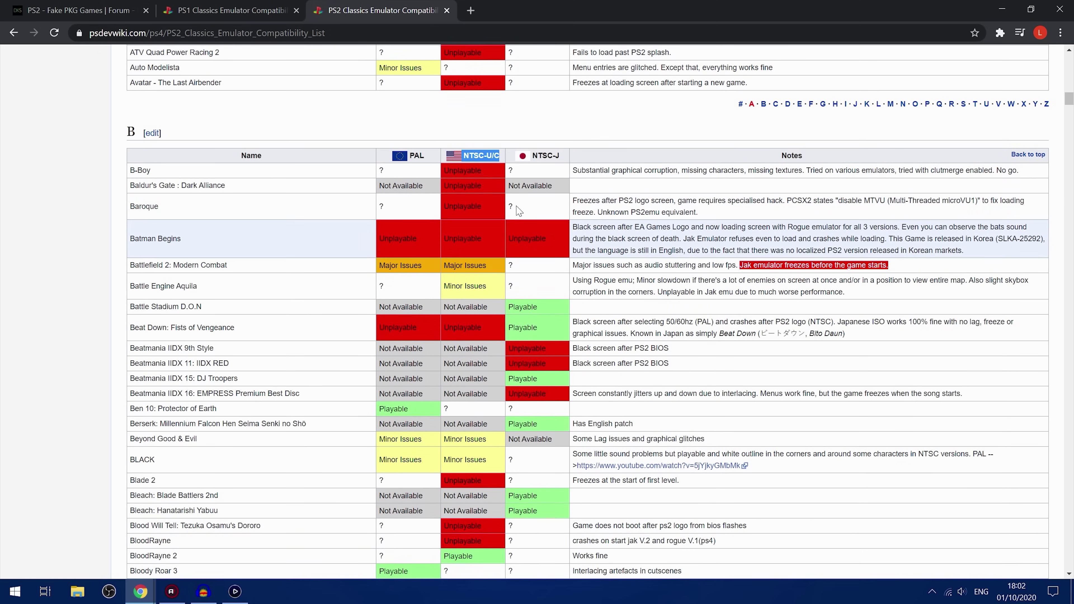
scroll(501, 440, down, 5)
scroll(386, 397, up, 7)
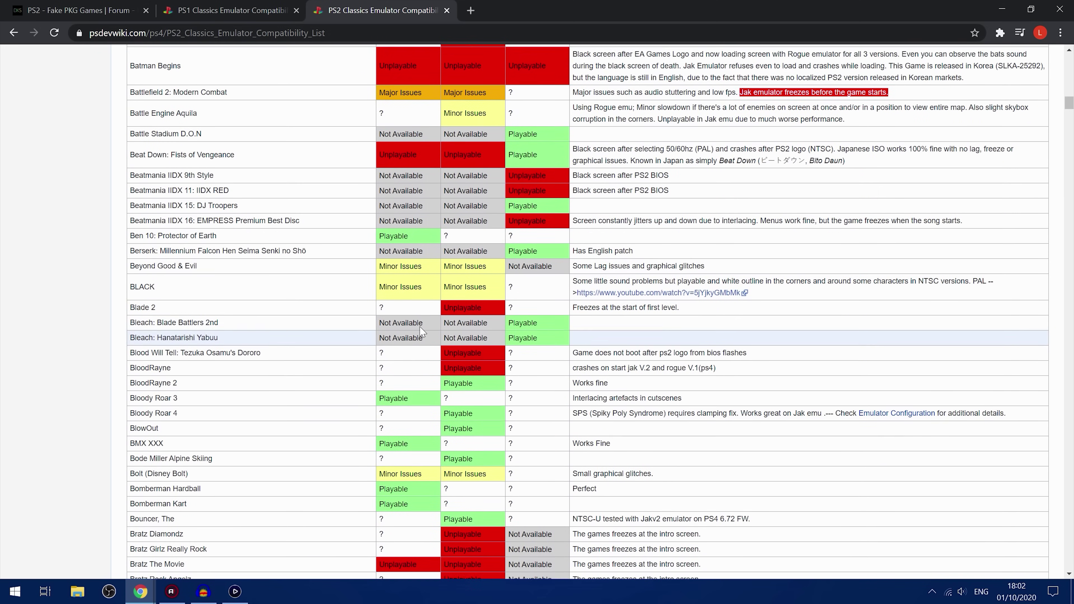
scroll(307, 377, down, 5)
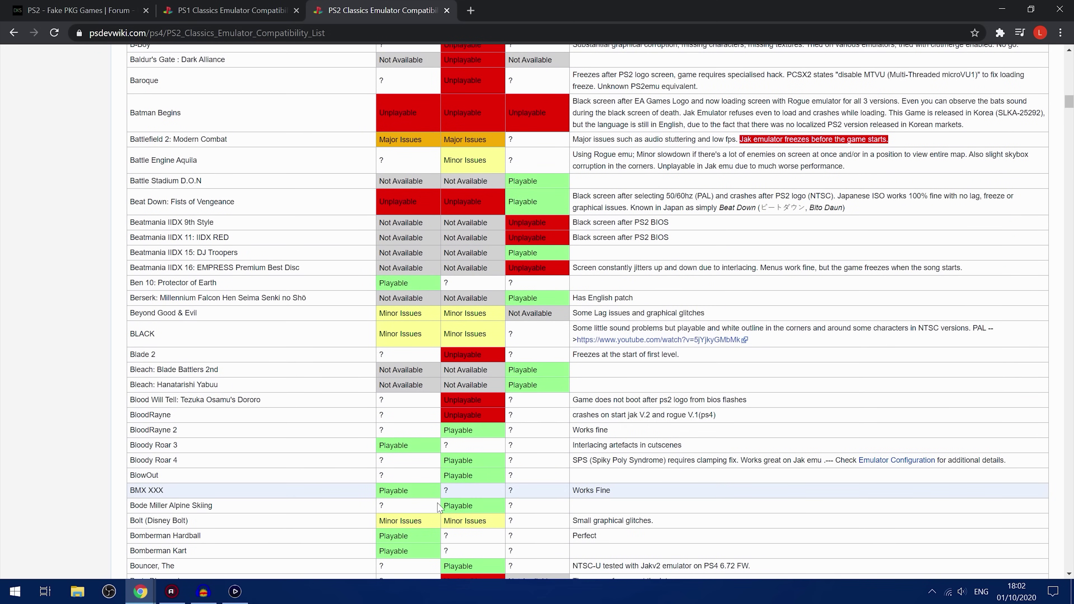
scroll(439, 507, down, 15)
scroll(439, 507, up, 14)
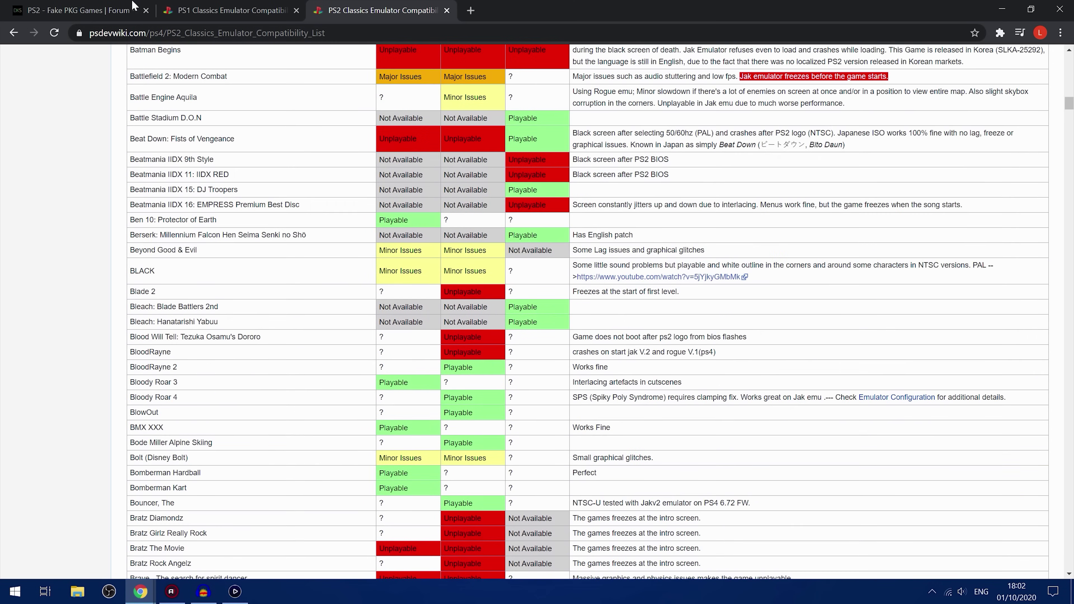
- Review the PS1 Classics Emulator Compatibility List from section A through Z for regional playability and notes
click(199, 6)
scroll(489, 373, down, 12)
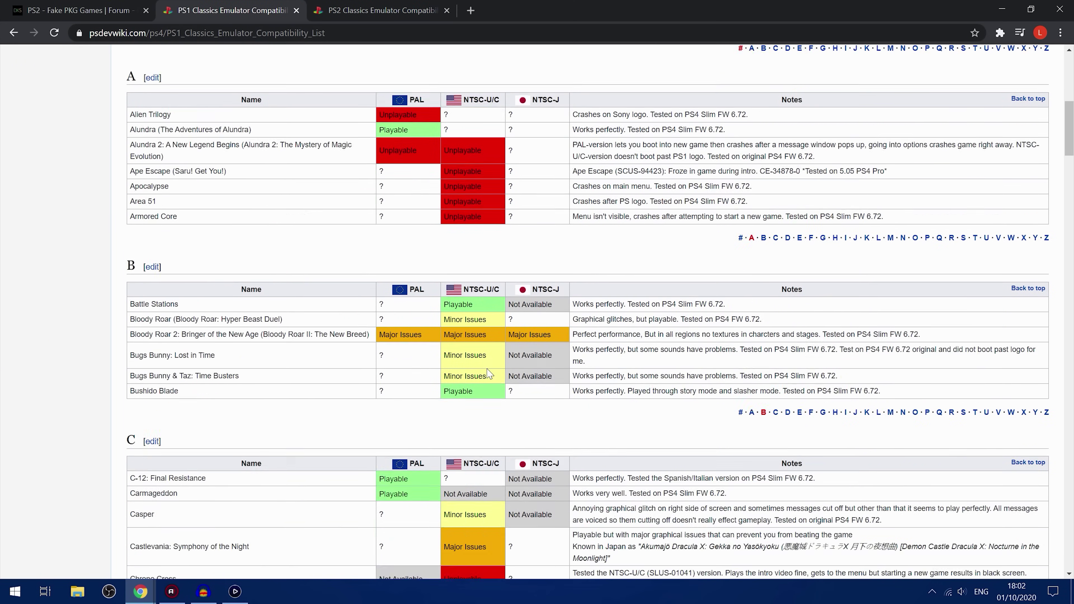
scroll(488, 372, down, 10)
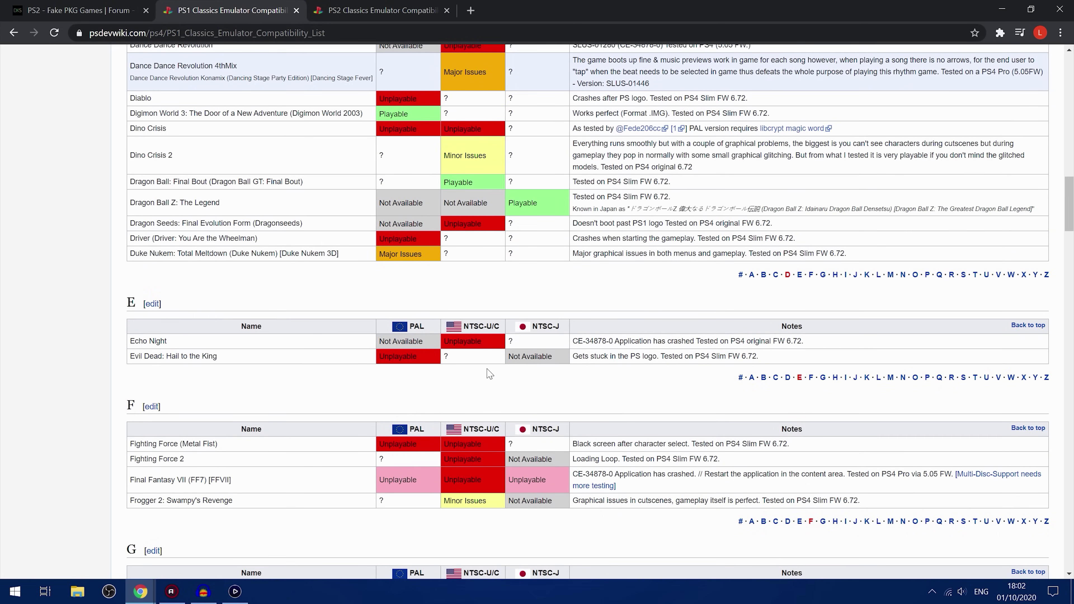
scroll(489, 373, down, 10)
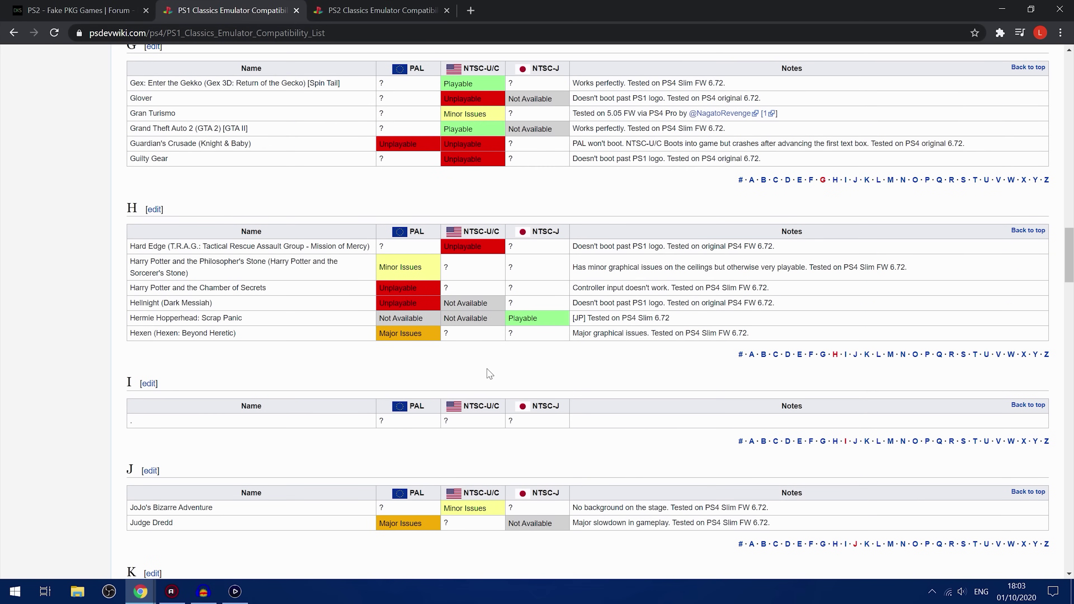
scroll(489, 373, up, 4)
scroll(489, 374, down, 8)
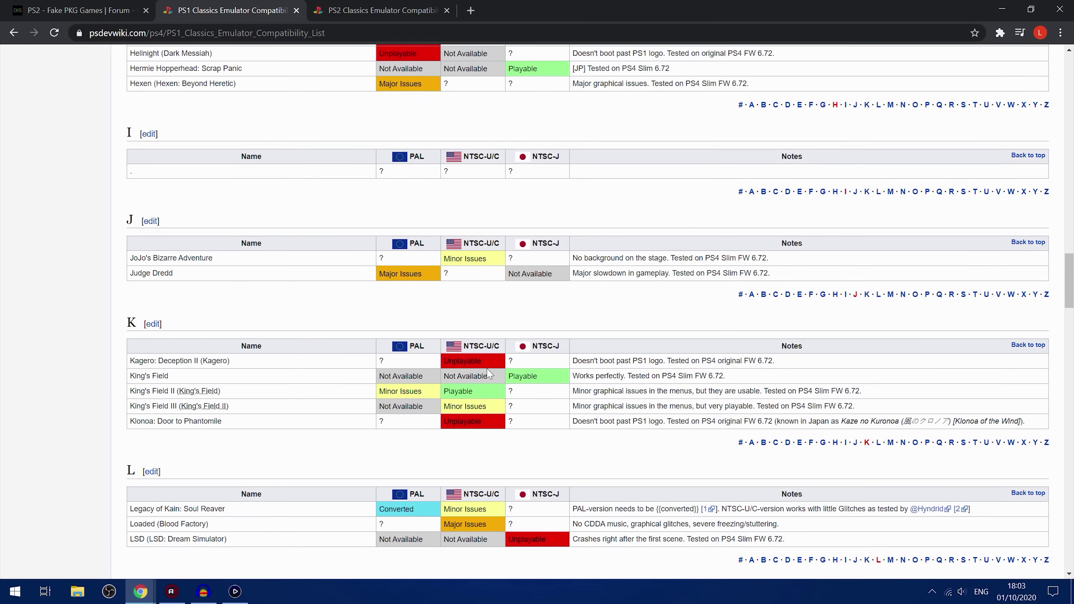
scroll(489, 374, down, 15)
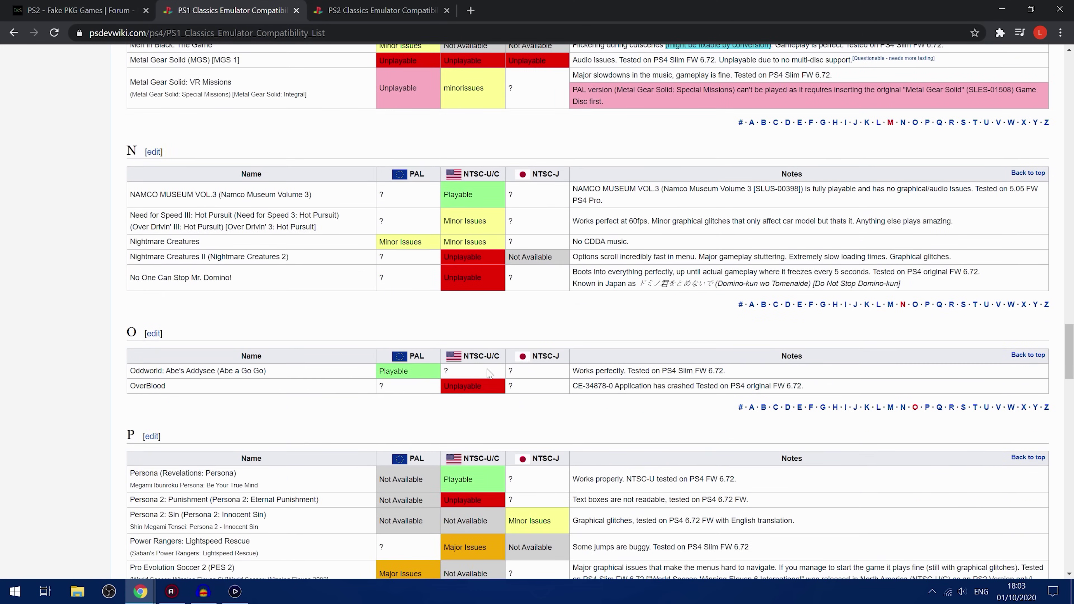
scroll(489, 374, down, 15)
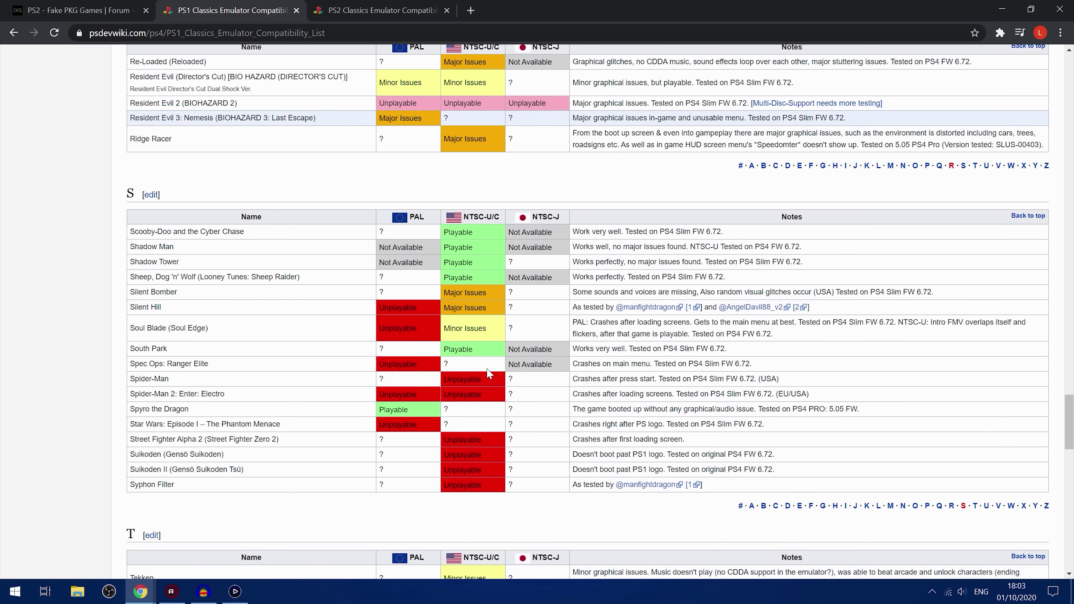
scroll(489, 374, down, 15)
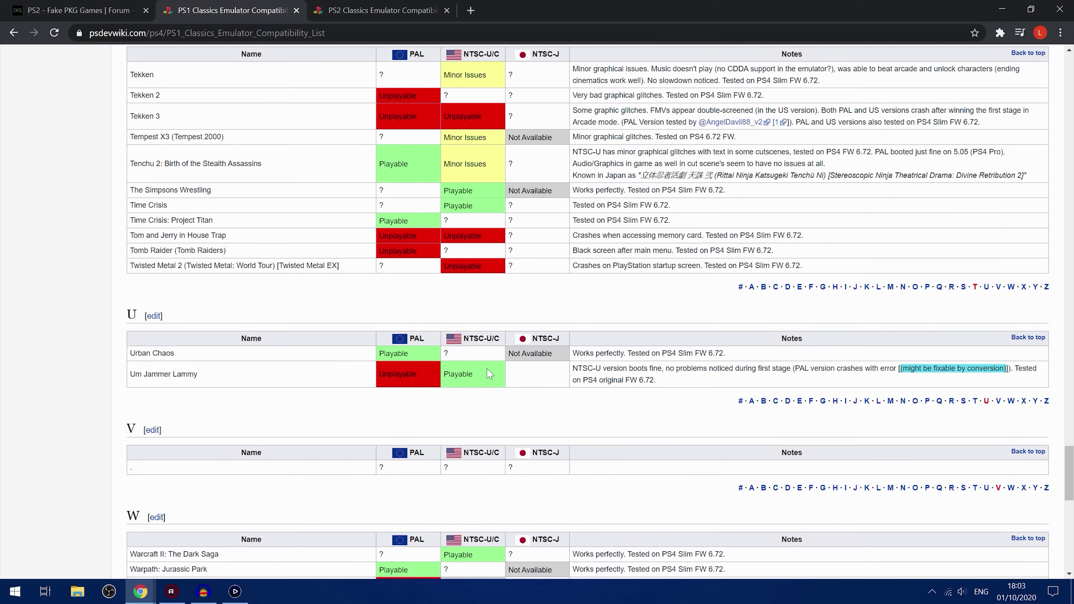
scroll(489, 373, down, 10)
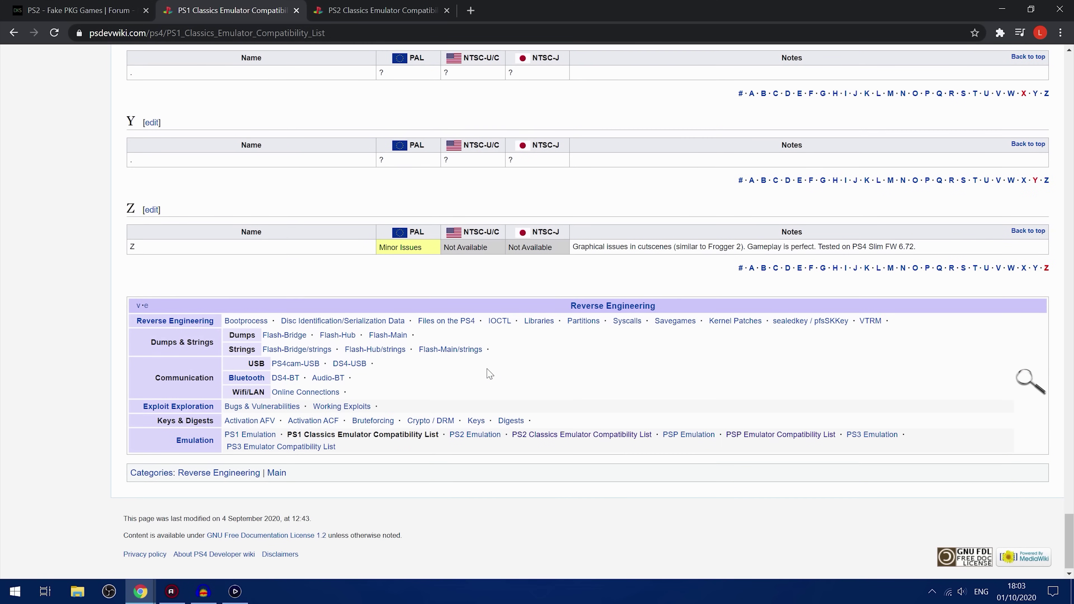
- Return to the beginning of the PS1 compatibility list and review the rating definitions and first game entries
scroll(488, 371, up, 8)
scroll(489, 372, up, 20)
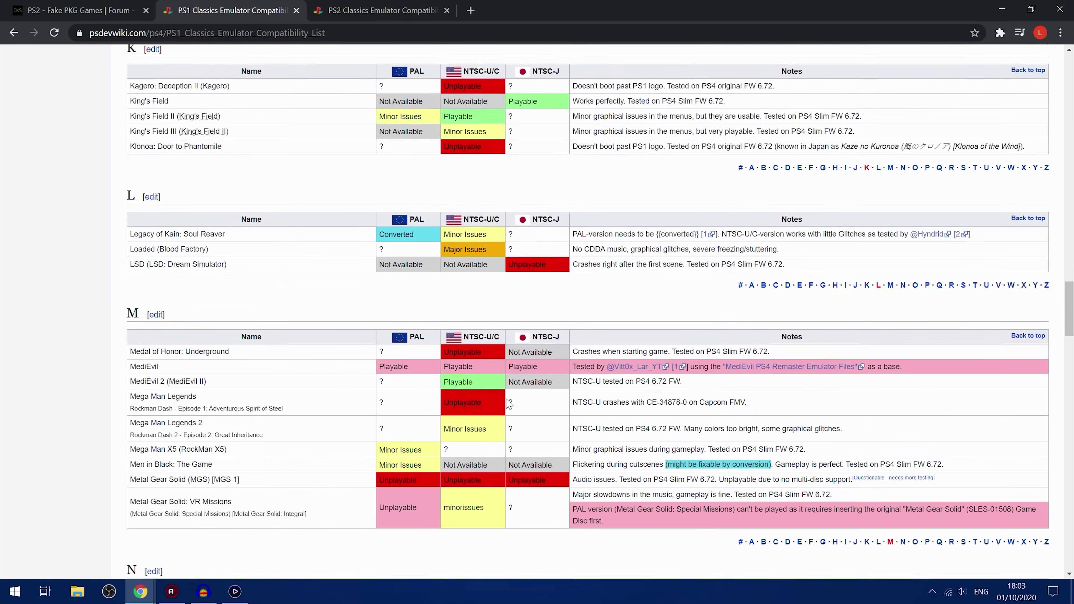
scroll(509, 403, up, 20)
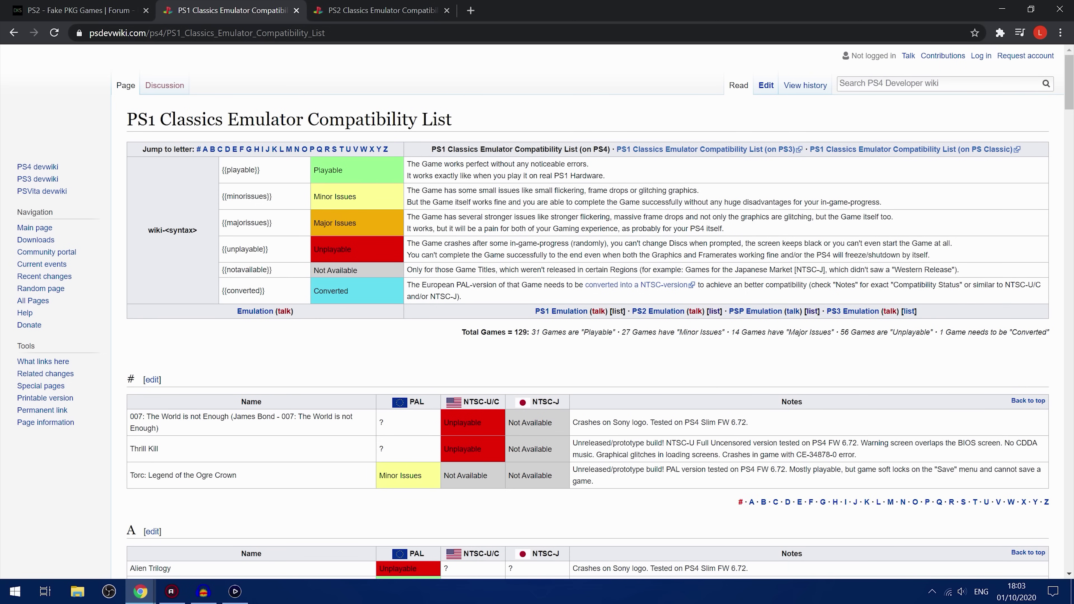
scroll(546, 313, down, 6)
scroll(546, 313, up, 6)
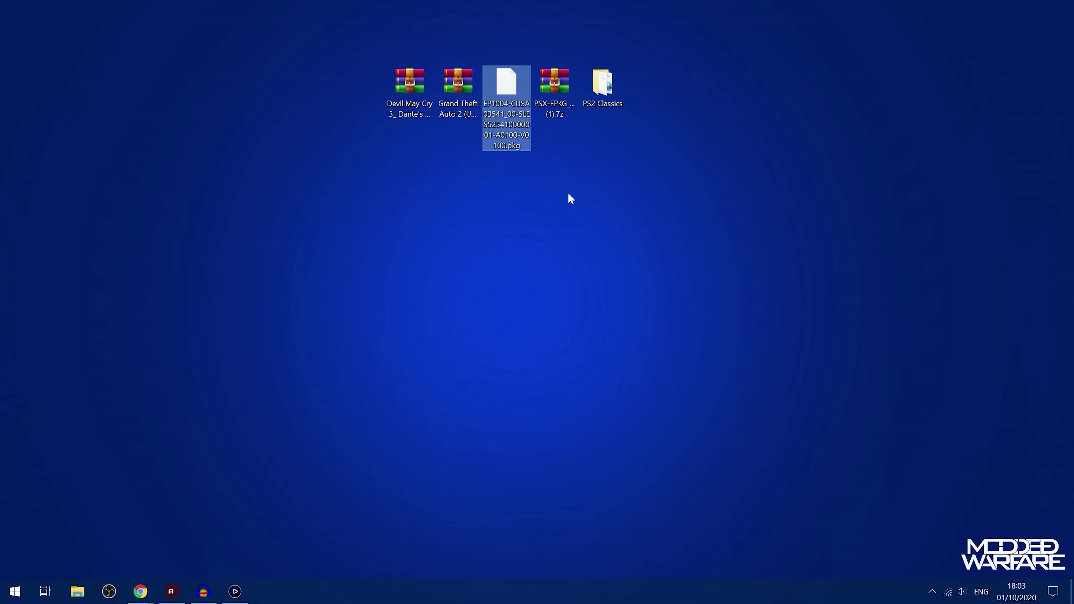
- Switch to the desktop and point out the Grand Theft Auto 2 and Devil May Cry 3 archives by selecting them
click(571, 198)
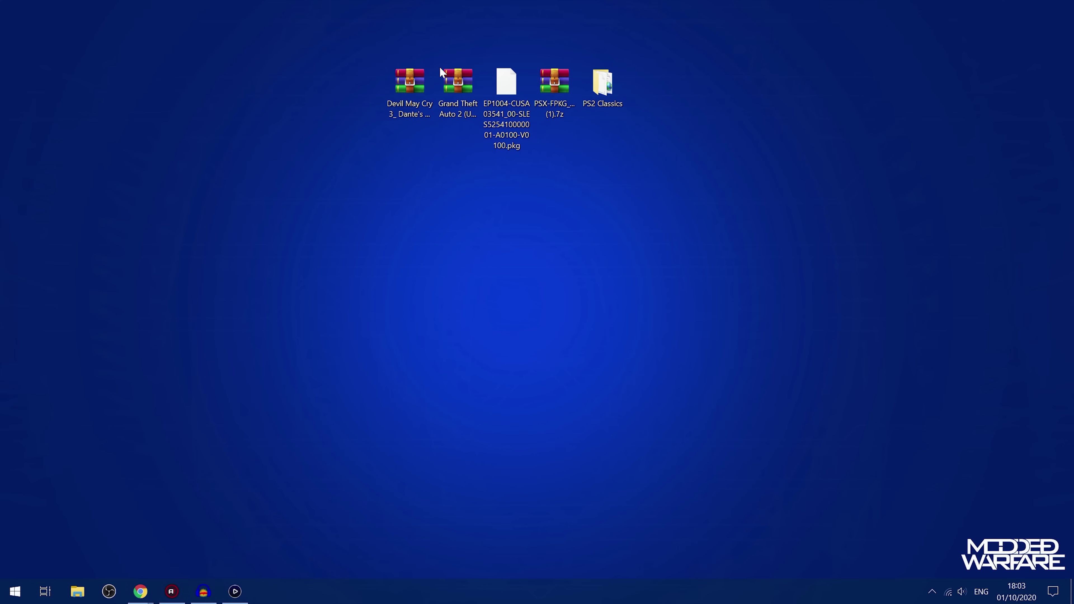
click(457, 85)
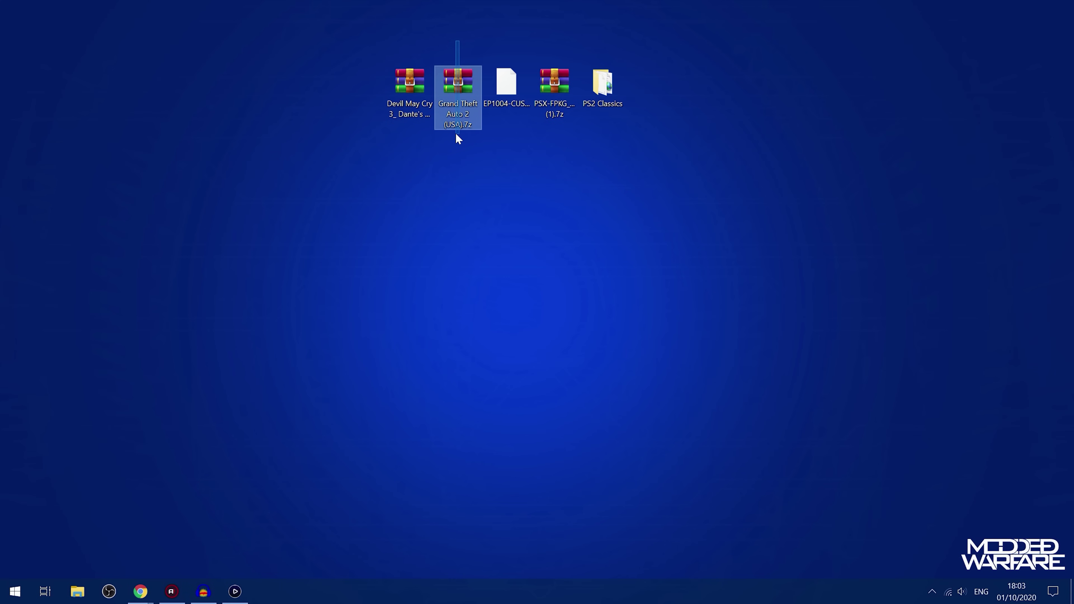
drag(456, 133, 456, 134)
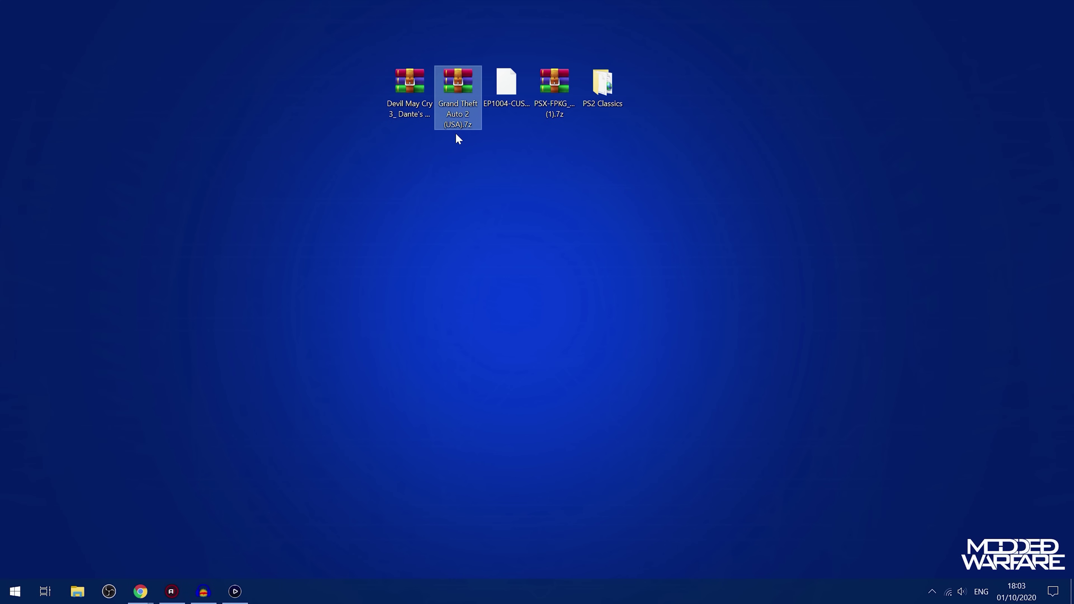
click(409, 95)
drag(408, 39, 401, 168)
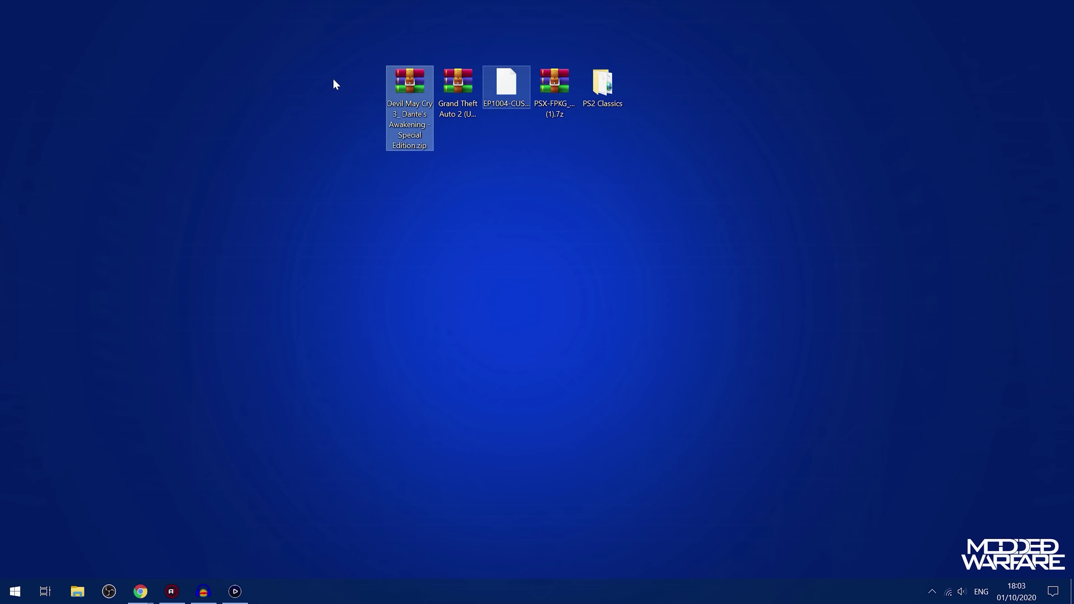
drag(419, 33, 393, 158)
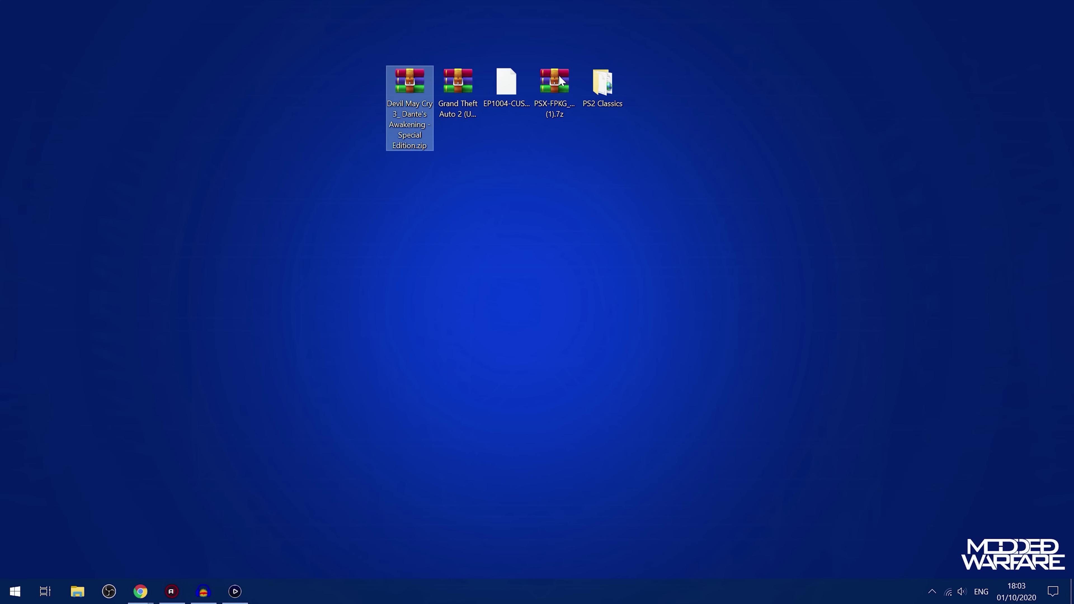
drag(392, 36, 456, 155)
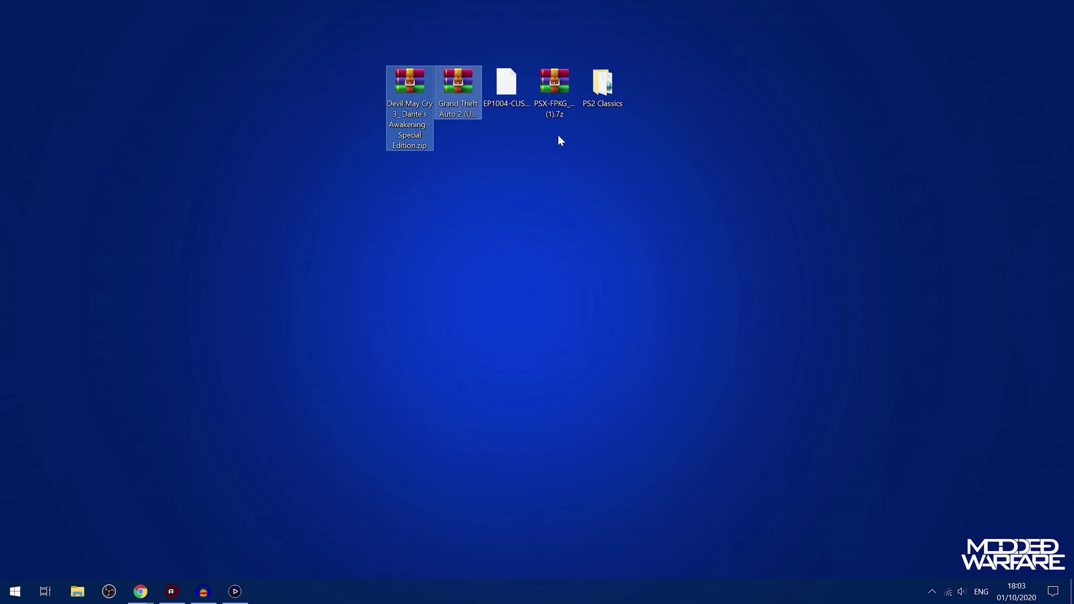
click(407, 188)
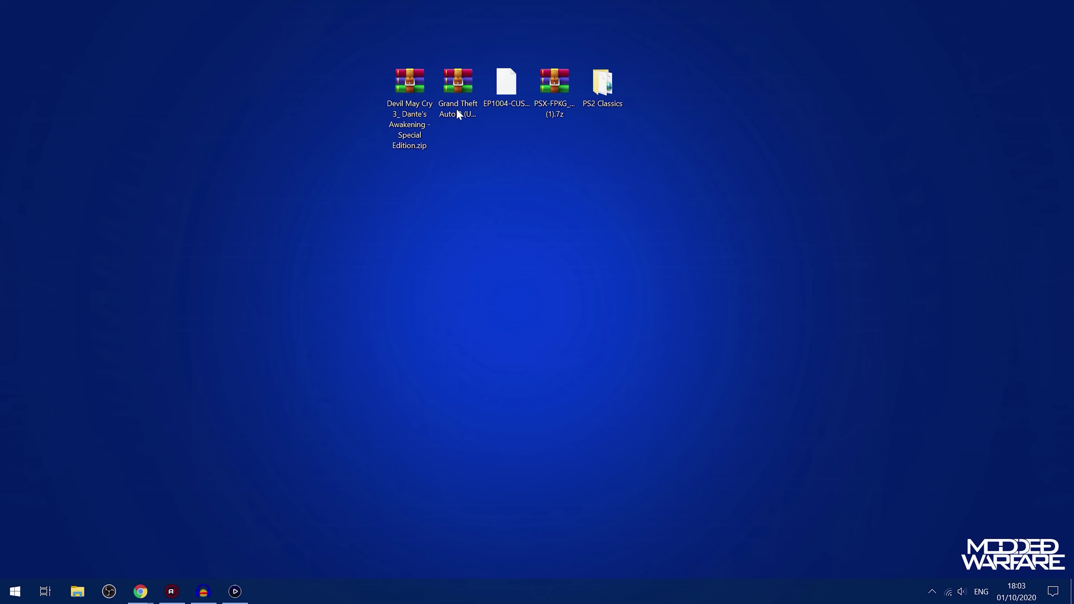
- Extract the Devil May Cry 3 Special Edition .iso from its zip archive to the desktop and close the archive
click(404, 108)
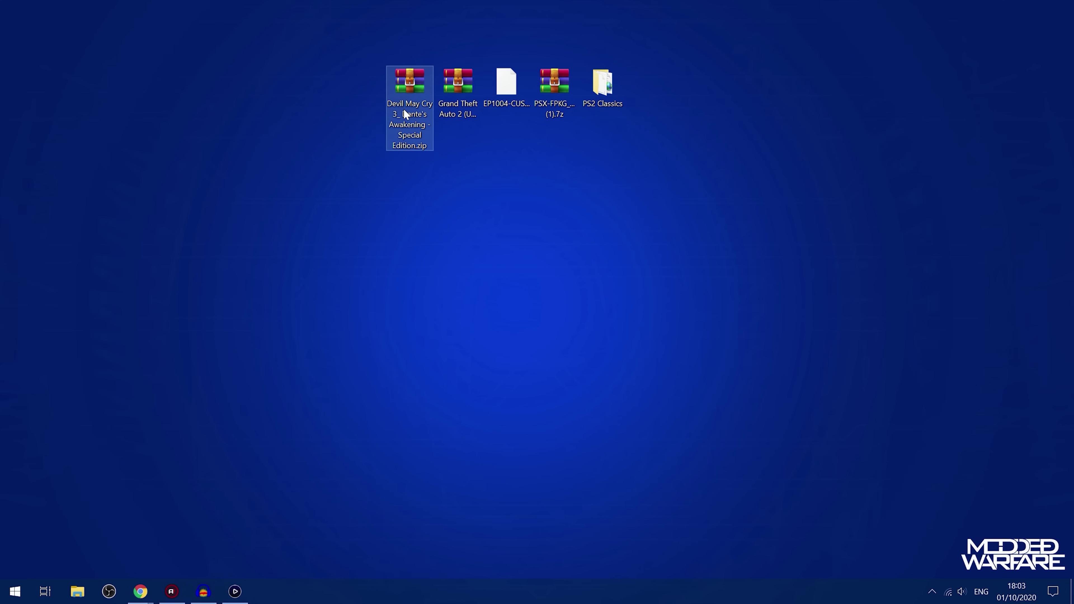
double_click(412, 131)
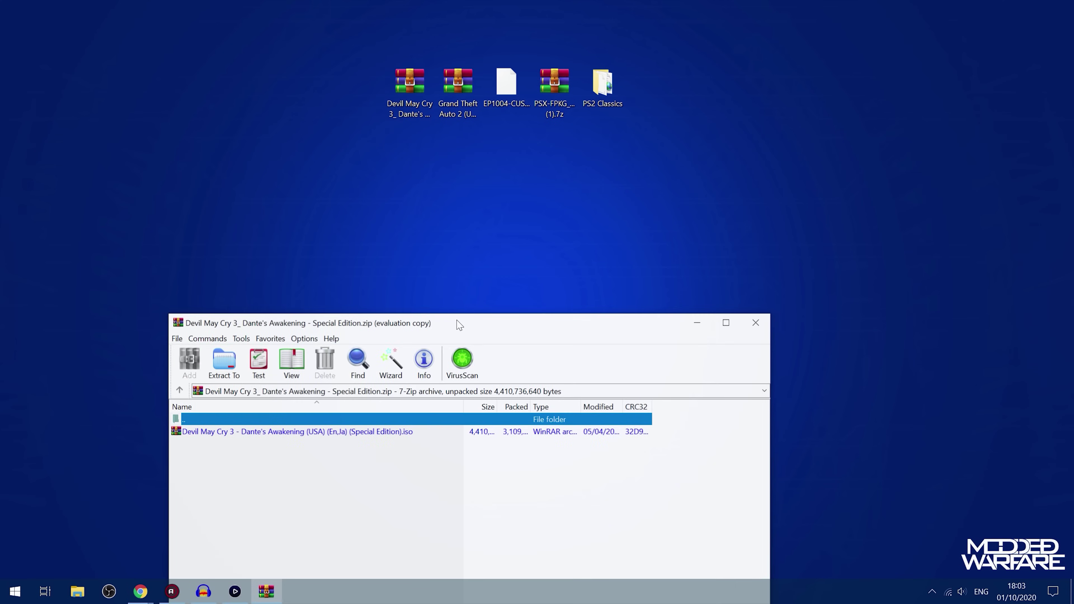
drag(459, 325, 507, 235)
click(634, 256)
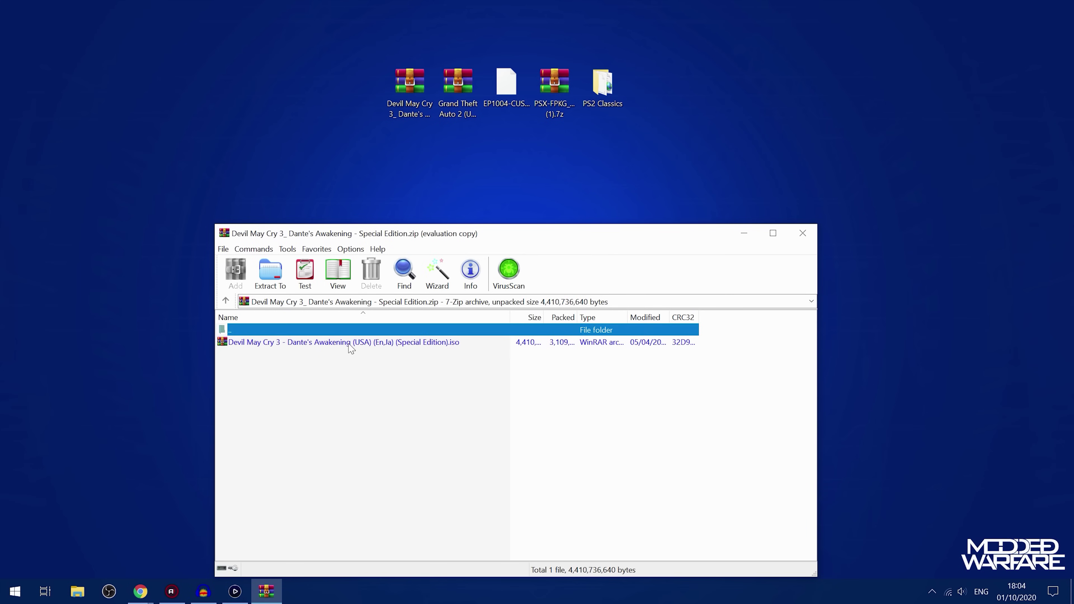
click(440, 343)
drag(458, 349, 307, 96)
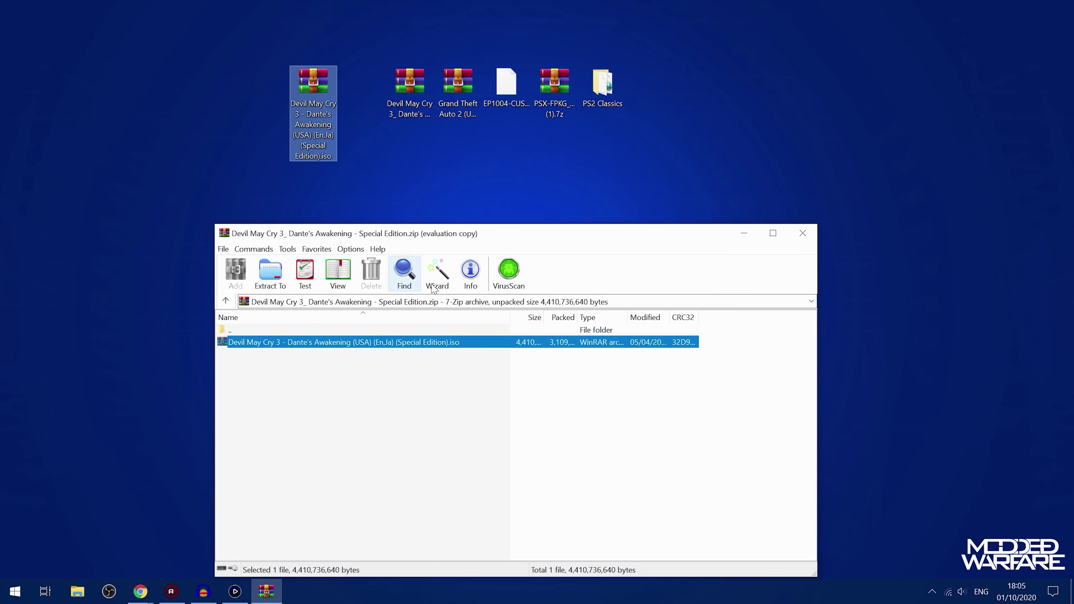
click(802, 234)
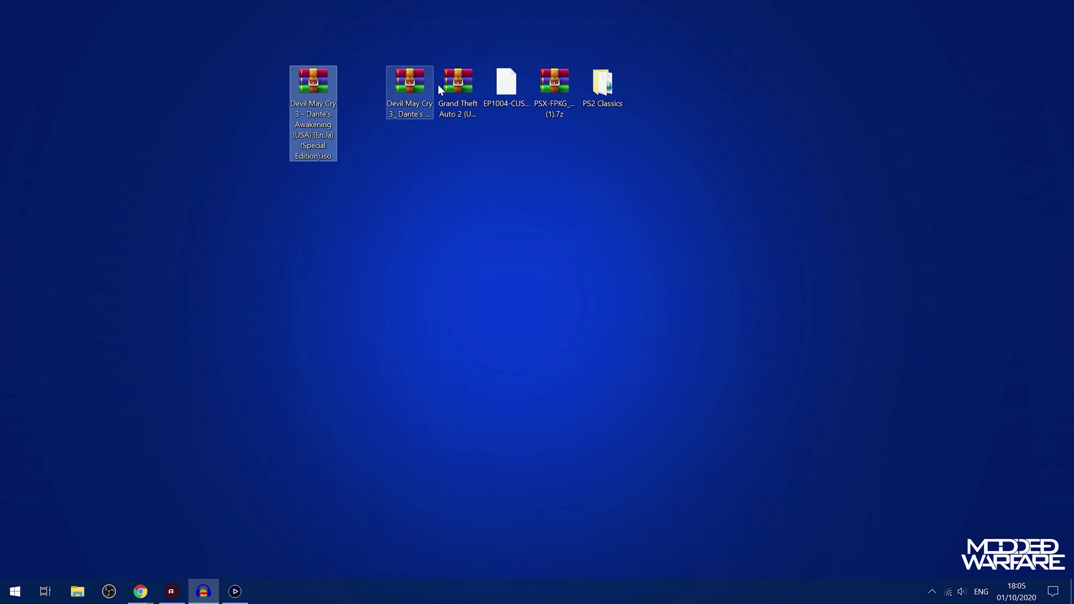
- Extract the Grand Theft Auto 2 (USA) .bin and .cue files from their 7z archive to the desktop and select both
double_click(451, 84)
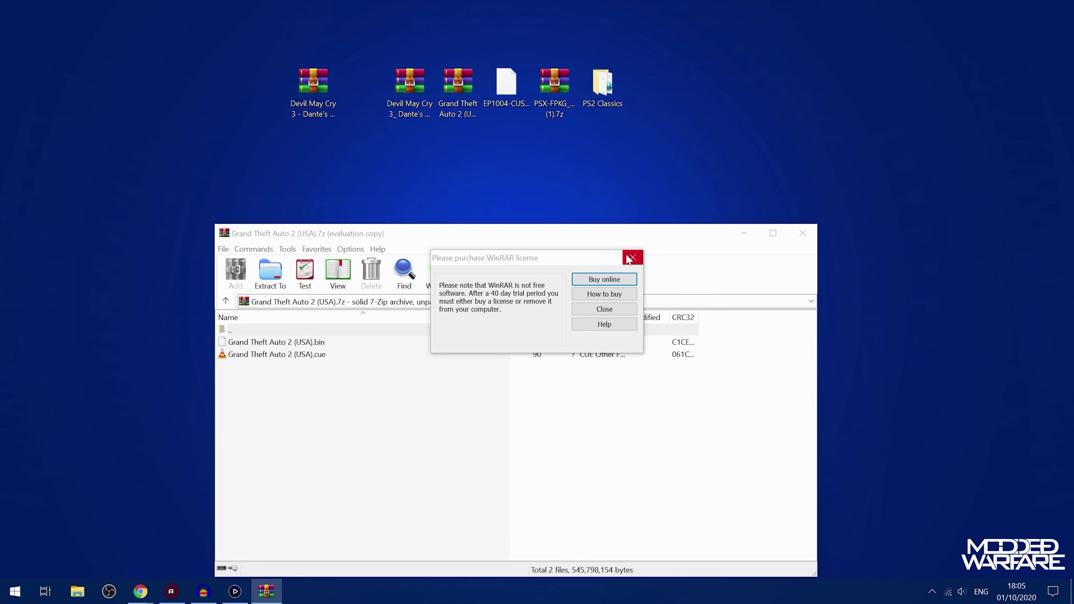
click(636, 250)
drag(271, 398, 354, 102)
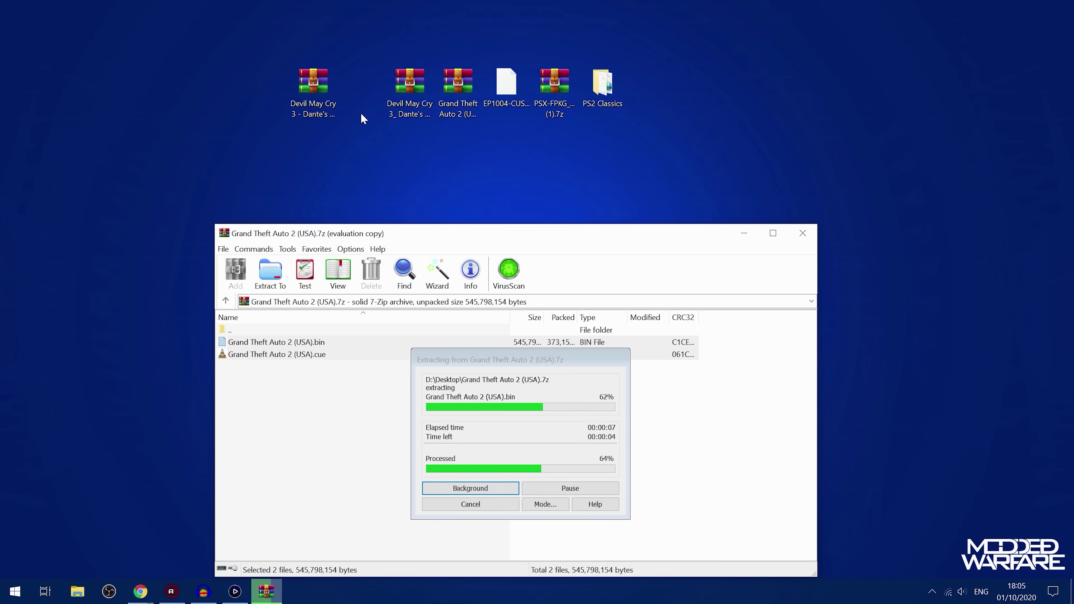
click(803, 233)
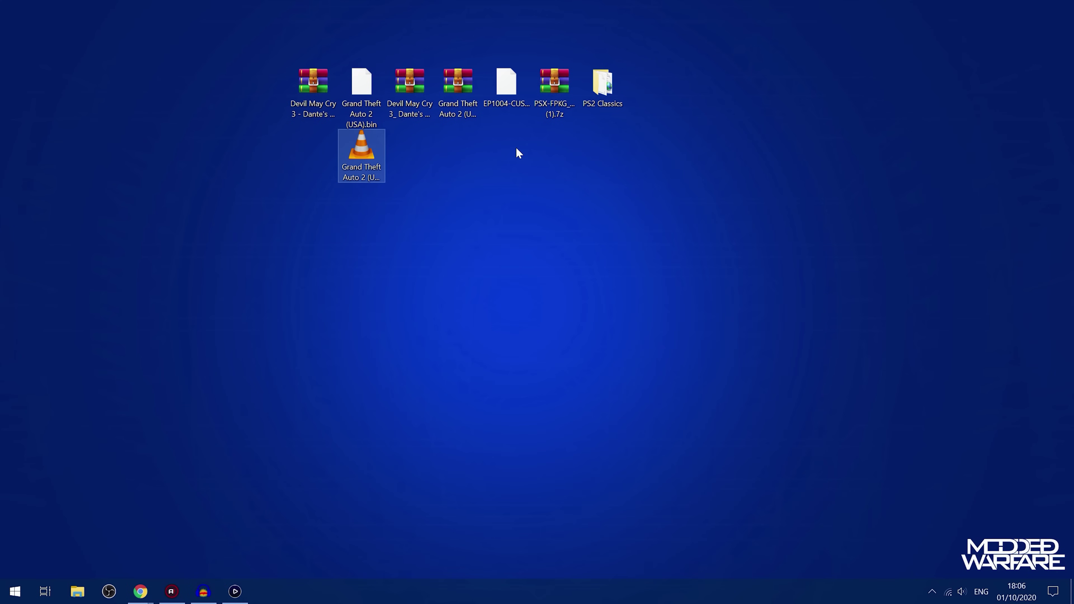
drag(375, 18, 357, 170)
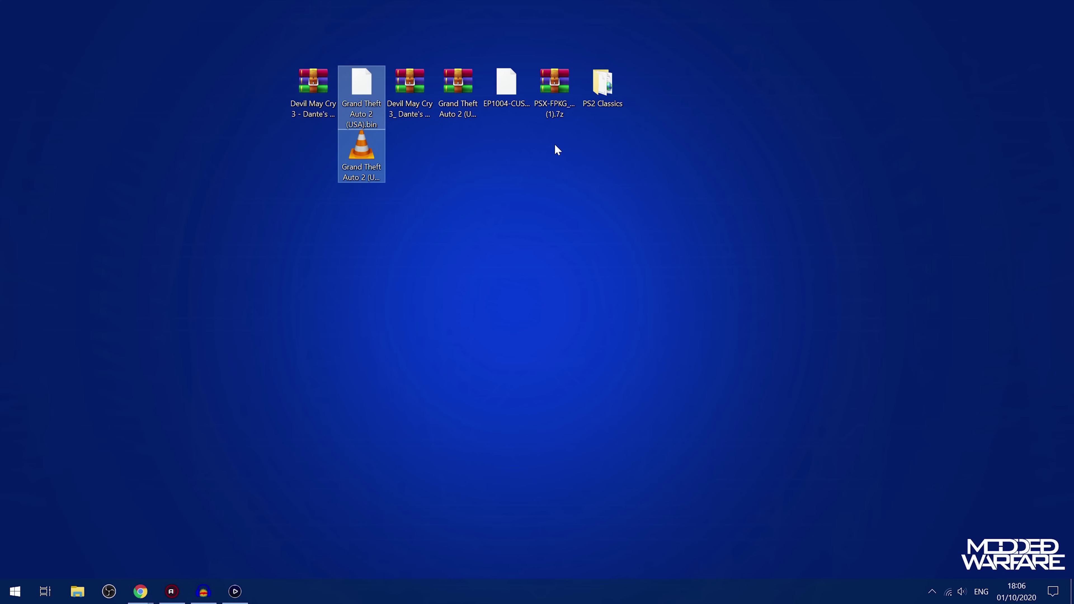
- Extract the PSX-FPKG_v0.2 folder from the PSX-FPKG_v02 (1).7z archive to the desktop and close the archive
ctrl+click(548, 89)
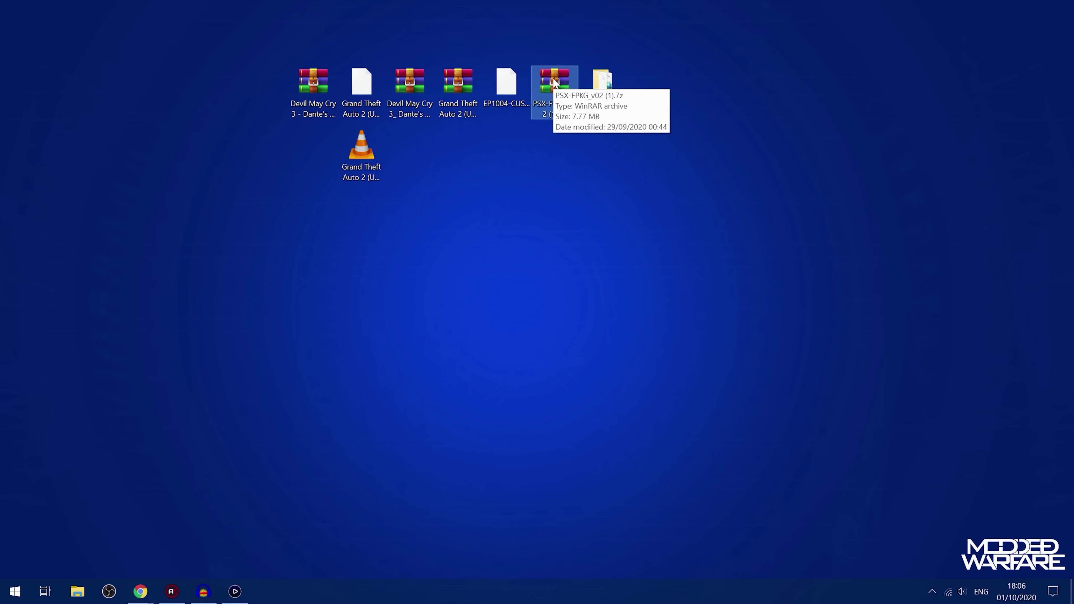
double_click(558, 90)
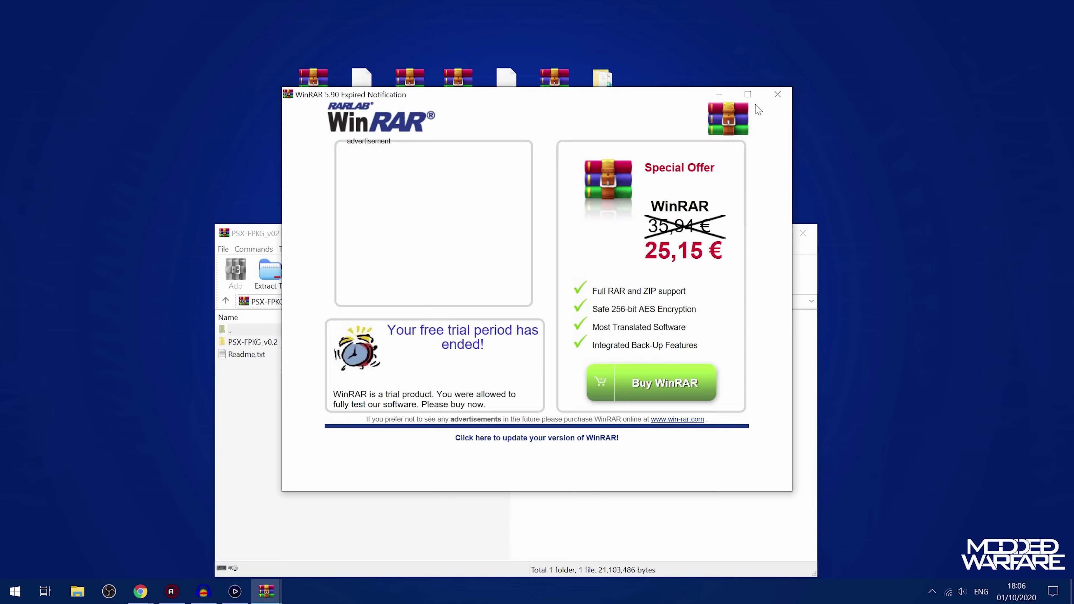
click(774, 91)
click(267, 343)
drag(268, 342, 641, 103)
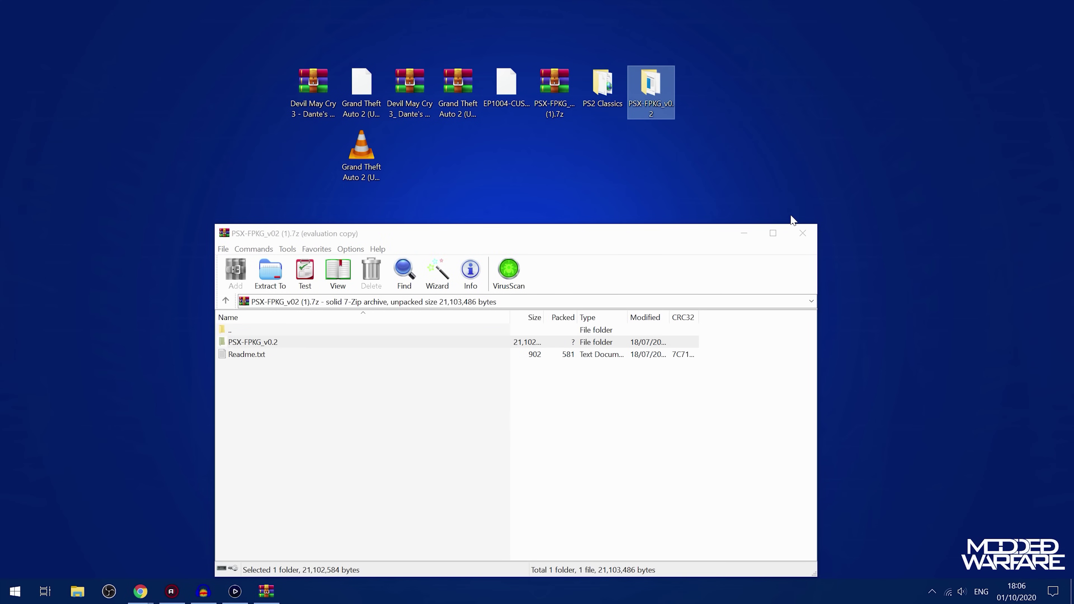
click(802, 233)
- Open the extracted PSX-FPKG_v0.2 folder, launch PSX-FPKG.exe, and load Grand Theft Auto 2 (USA).bin as the disc
double_click(658, 94)
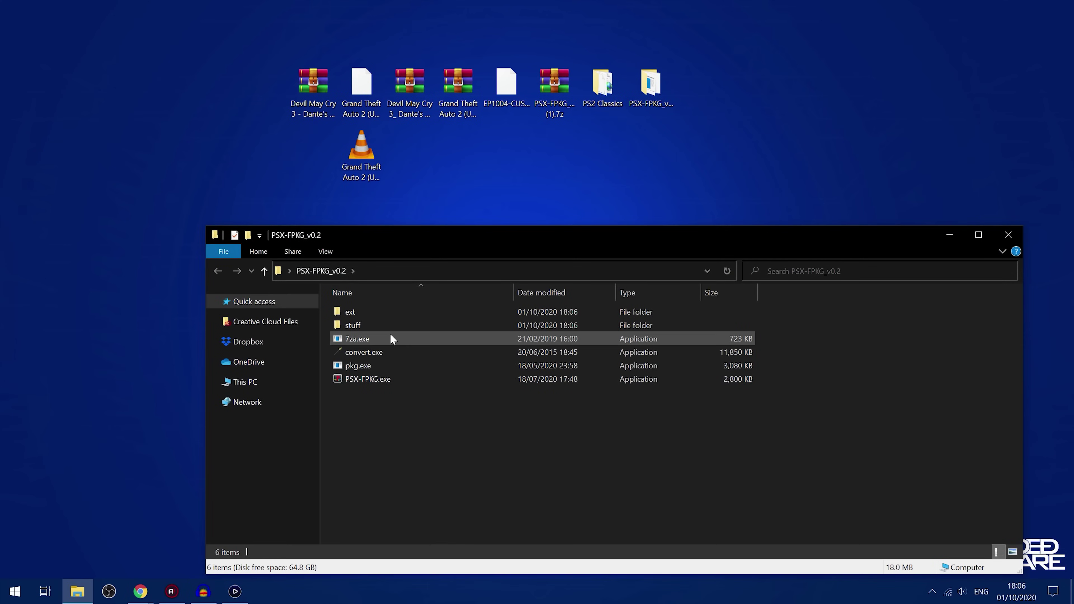
click(374, 366)
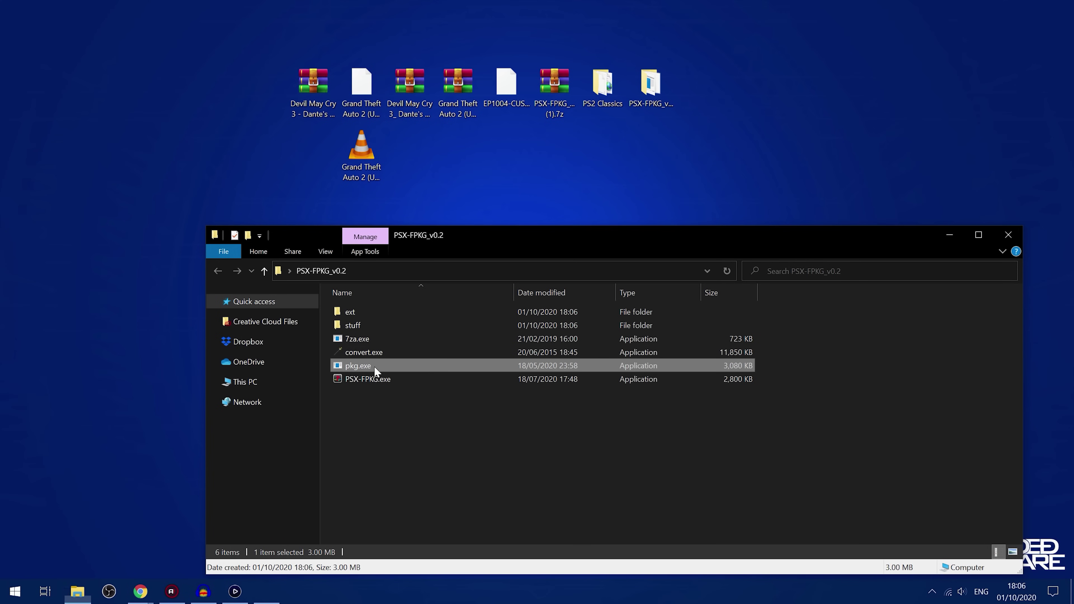
click(367, 379)
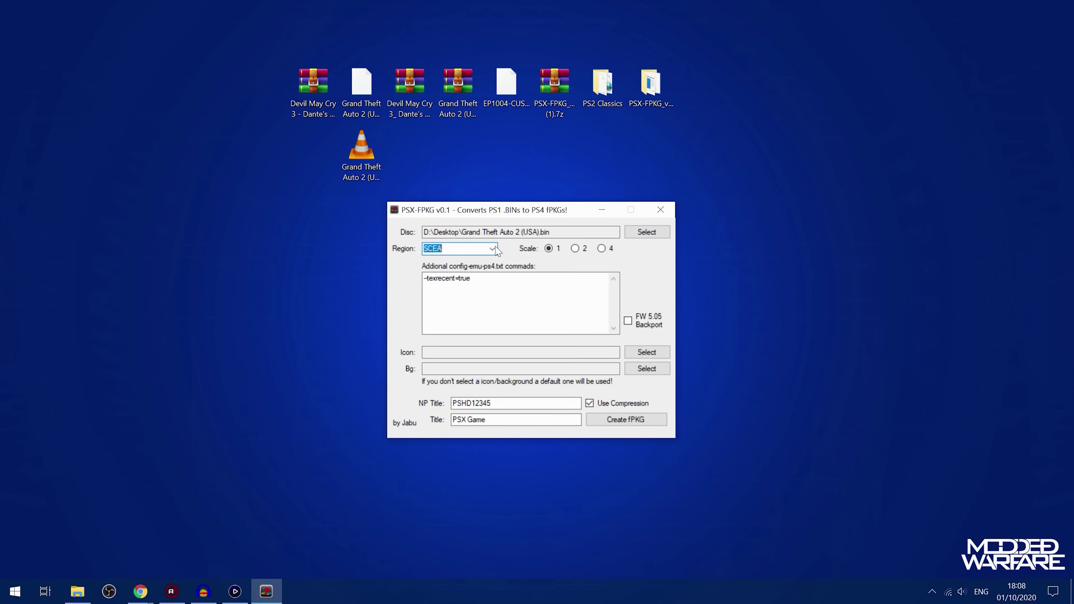
- Review the available region options for the disc and keep SCEA selected
click(492, 249)
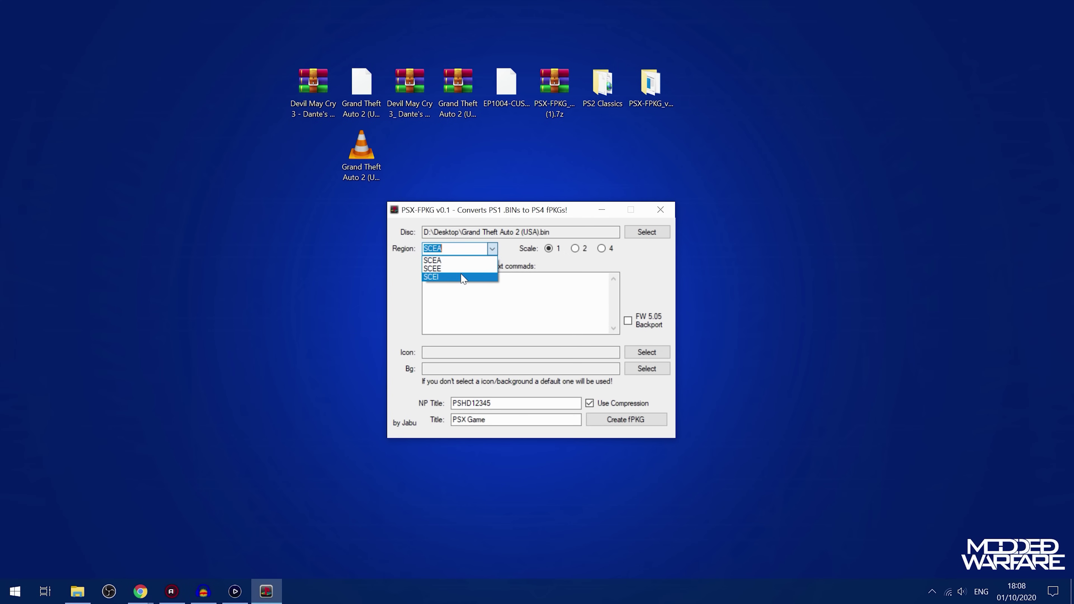
click(492, 248)
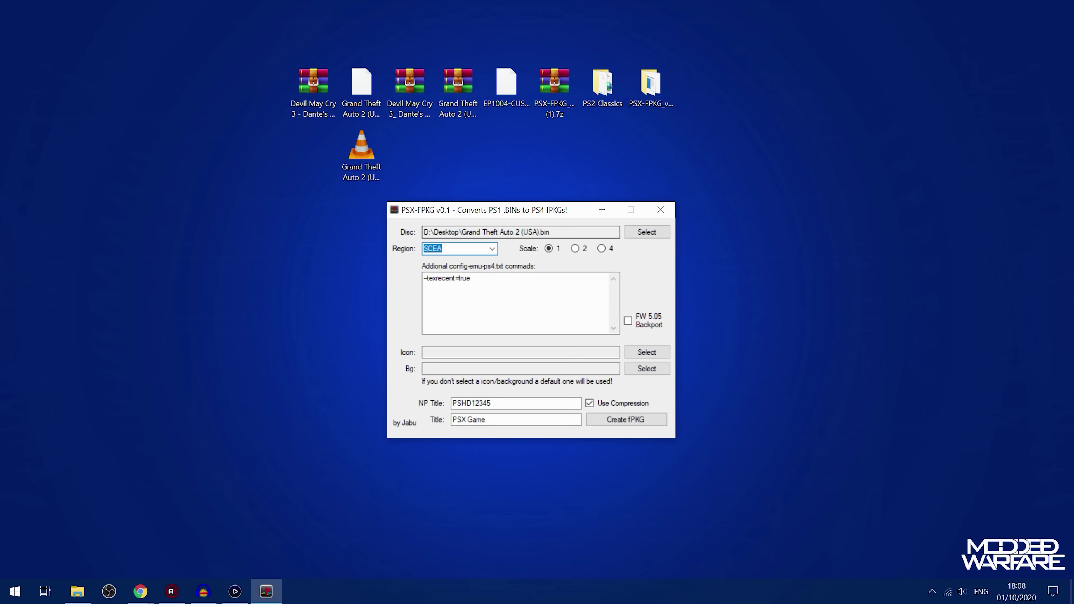
click(491, 249)
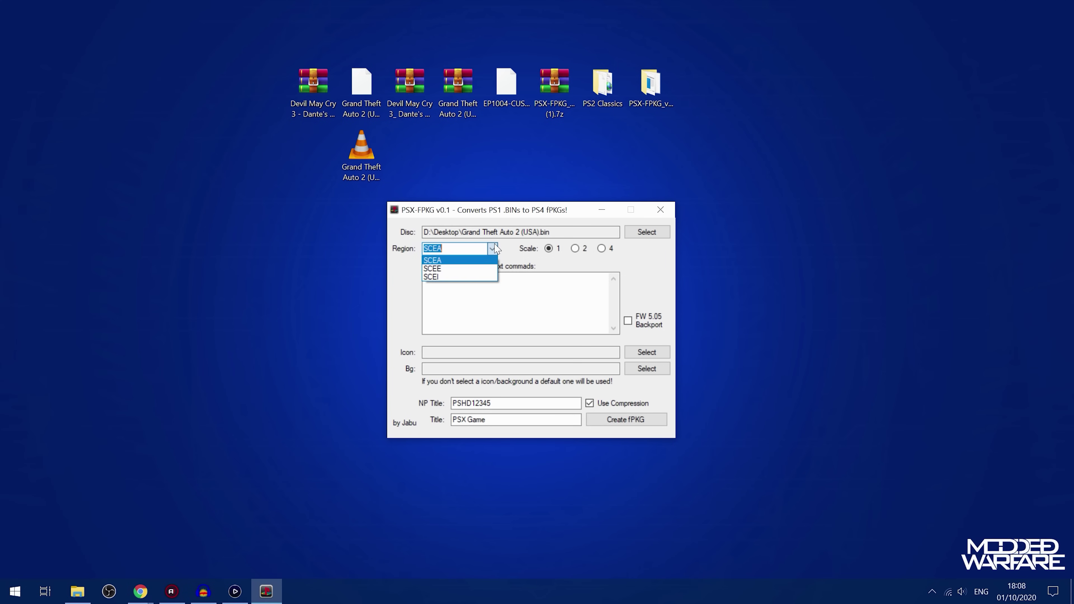
click(492, 249)
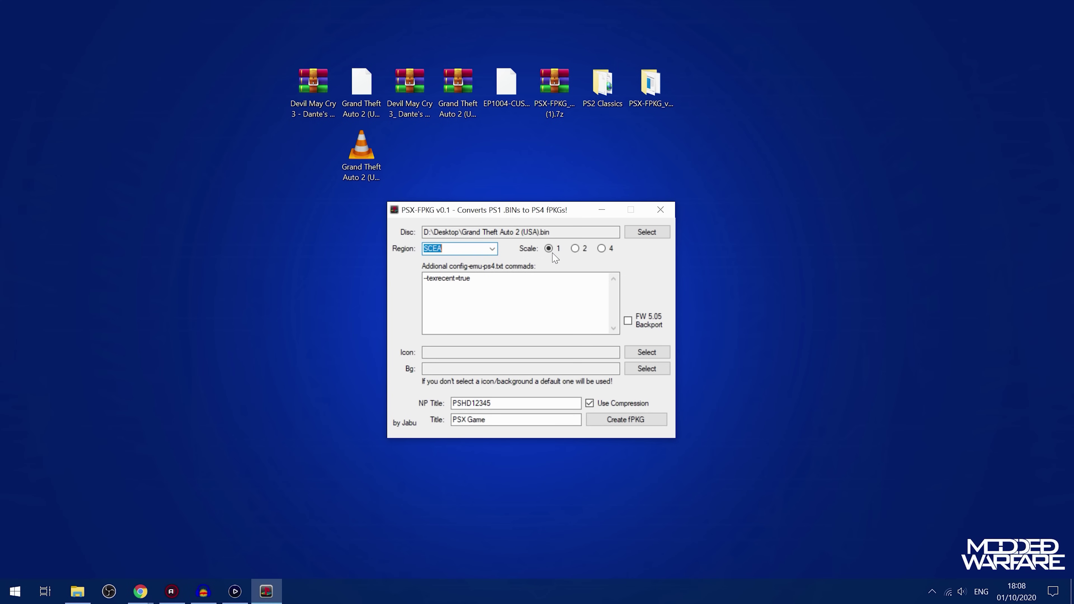
- Try the 2 and 4 scale options and set the scale back to 1
click(573, 249)
click(602, 250)
click(572, 249)
click(549, 248)
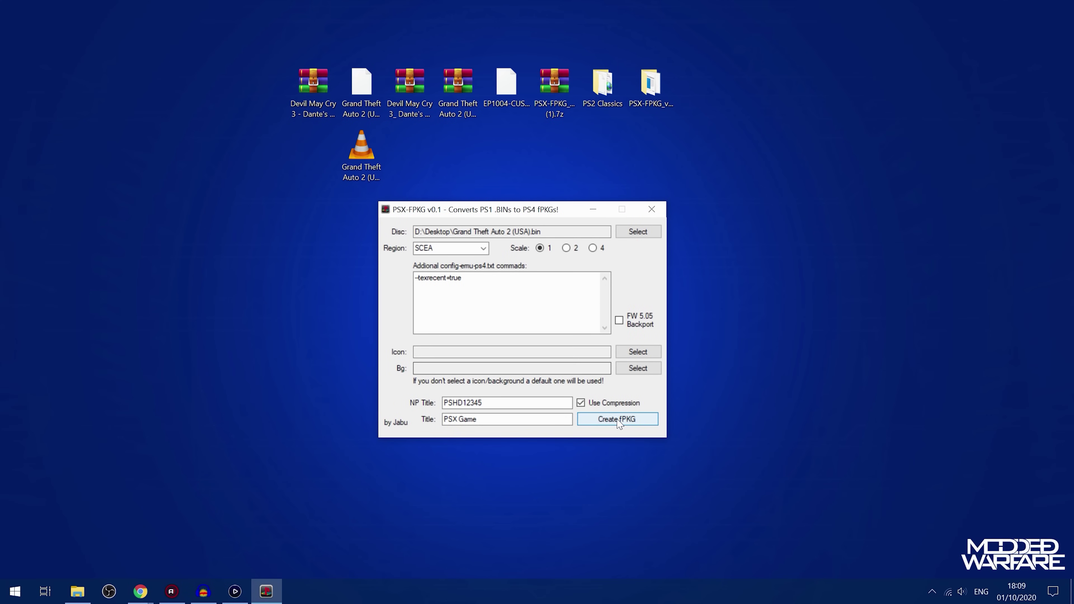
- Examine the FW 5.05 Backport option and the icon and background image fields, leaving them unset
click(623, 321)
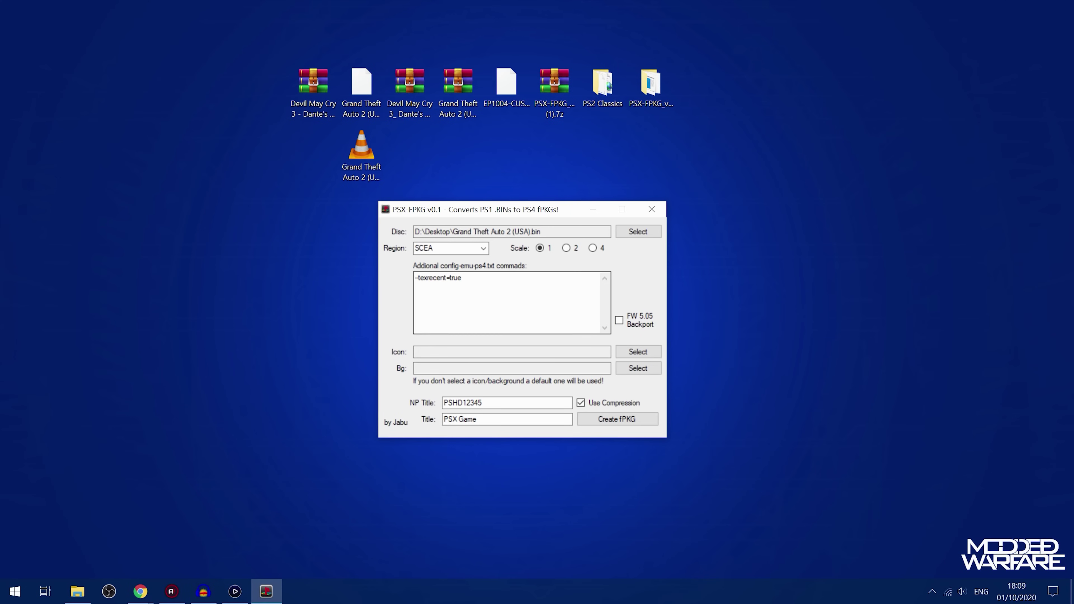
click(486, 352)
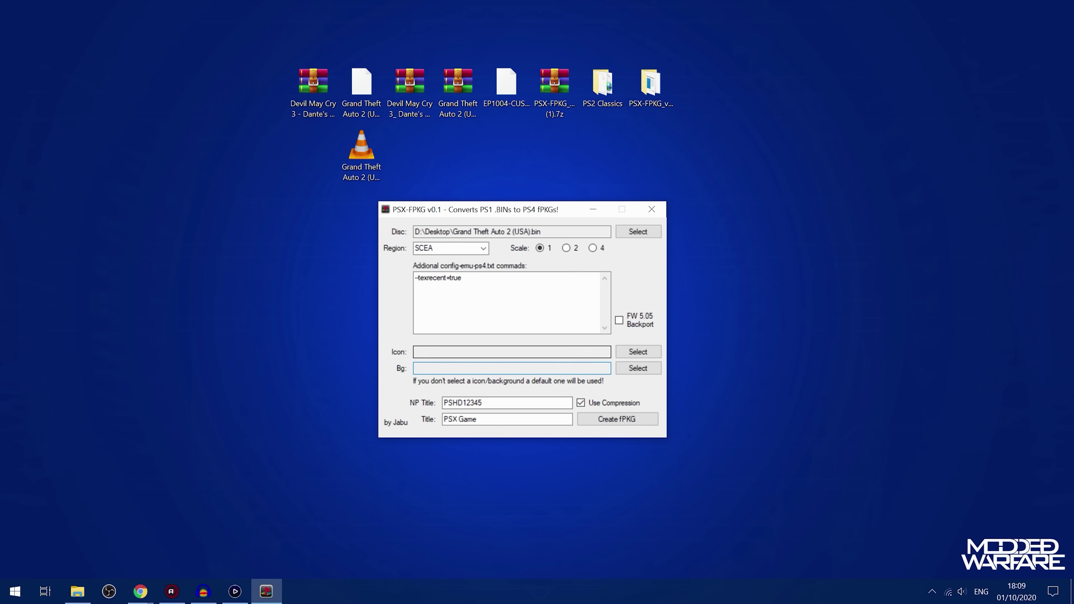
key(shift+Tab)
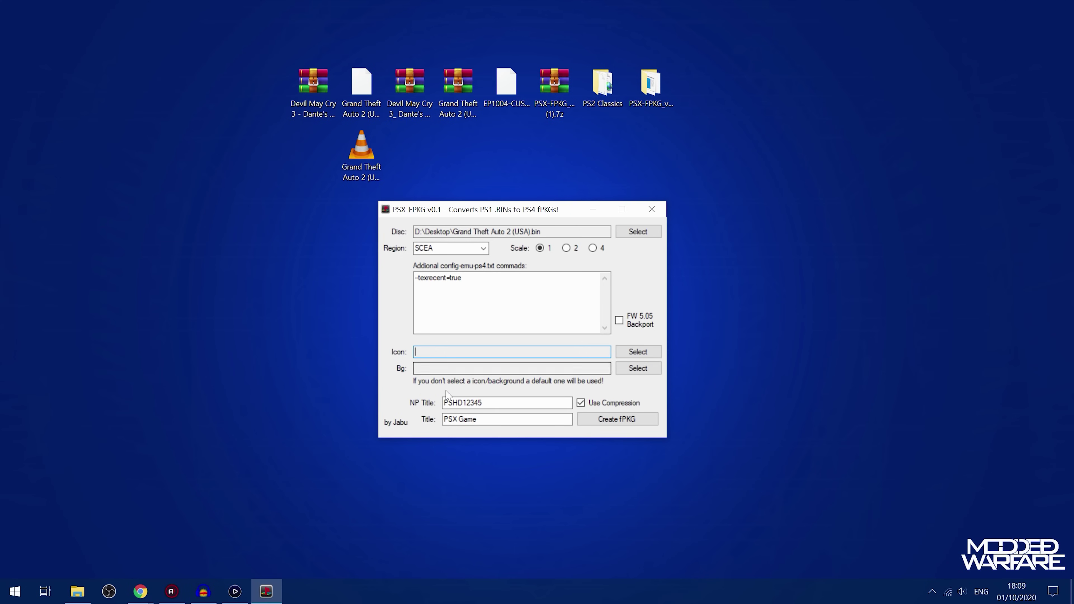
click(447, 371)
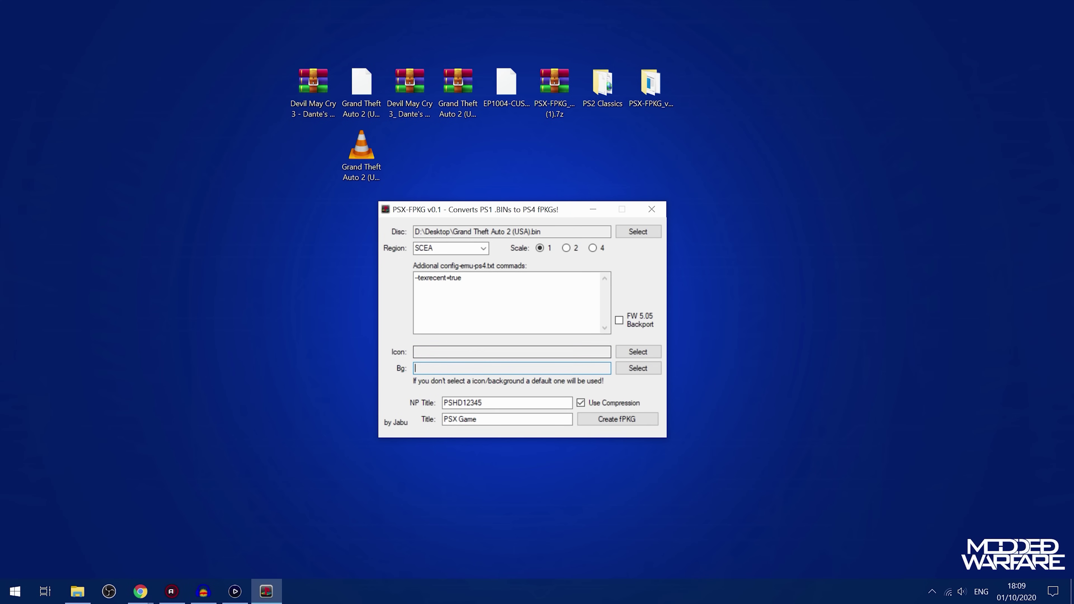
- Try to create the fPKG and cancel the operation
click(618, 420)
key(Escape)
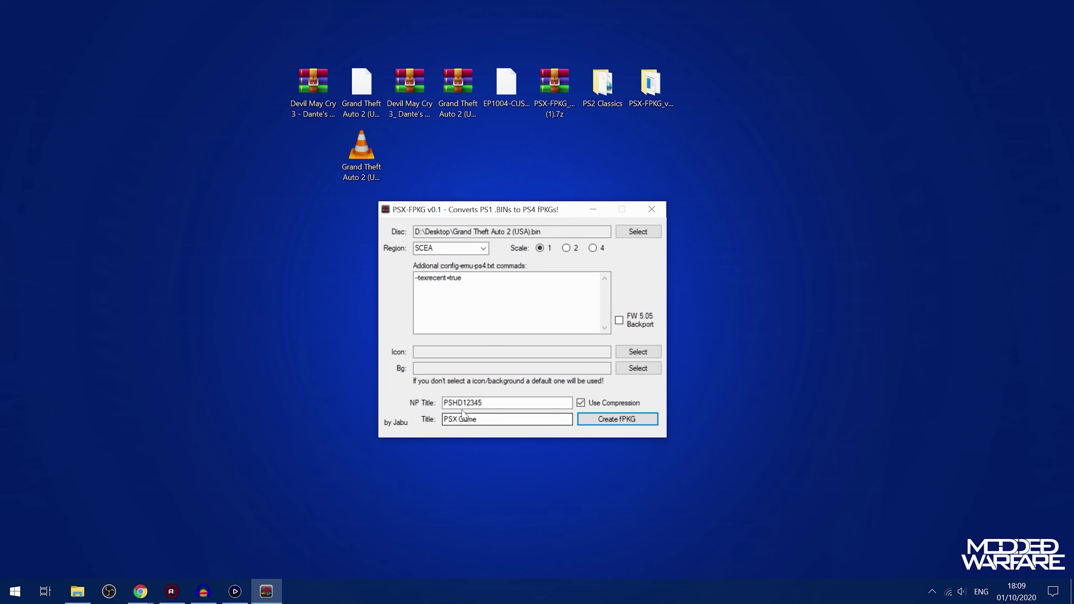
- Set the package title to GTA 2 and the NP Title to PSHD12346
key(shift+Tab)
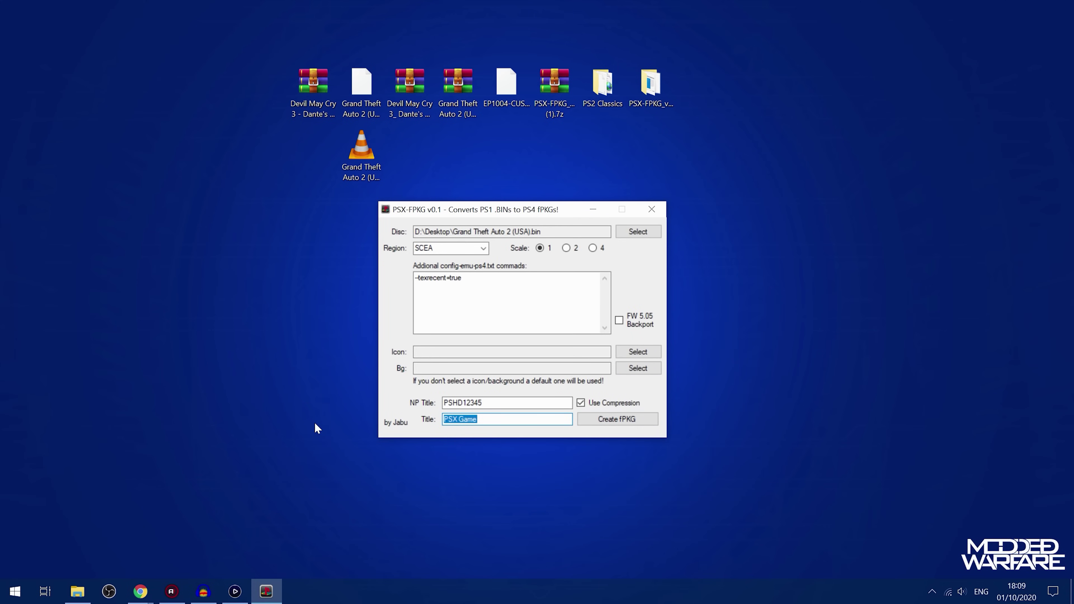
text(GTA 2)
key(shift+Tab)
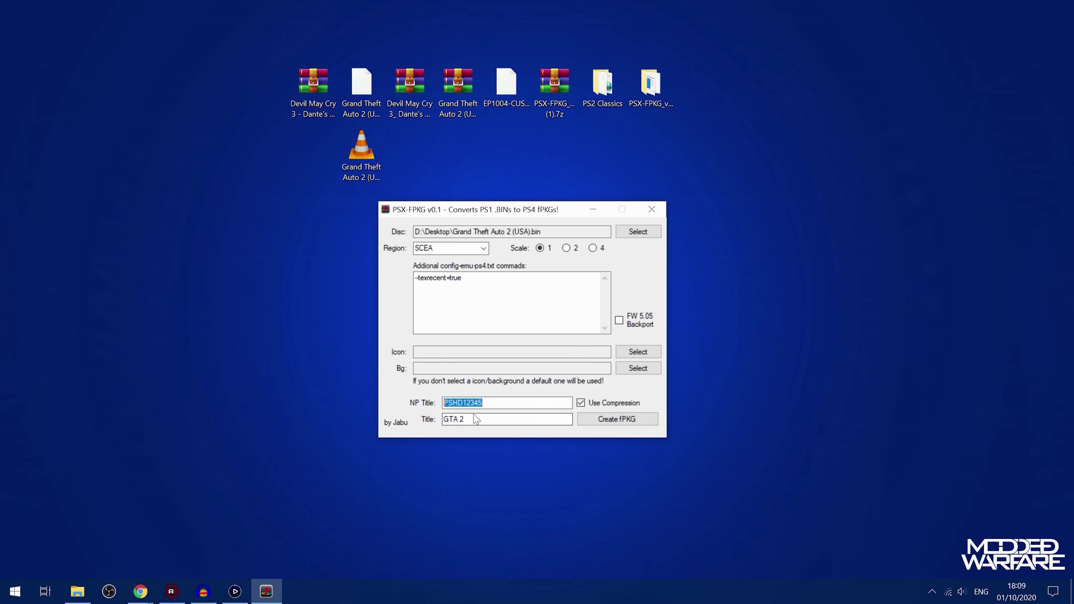
click(474, 402)
key(ctrl+a)
key(End)
key(ctrl+a)
click(508, 419)
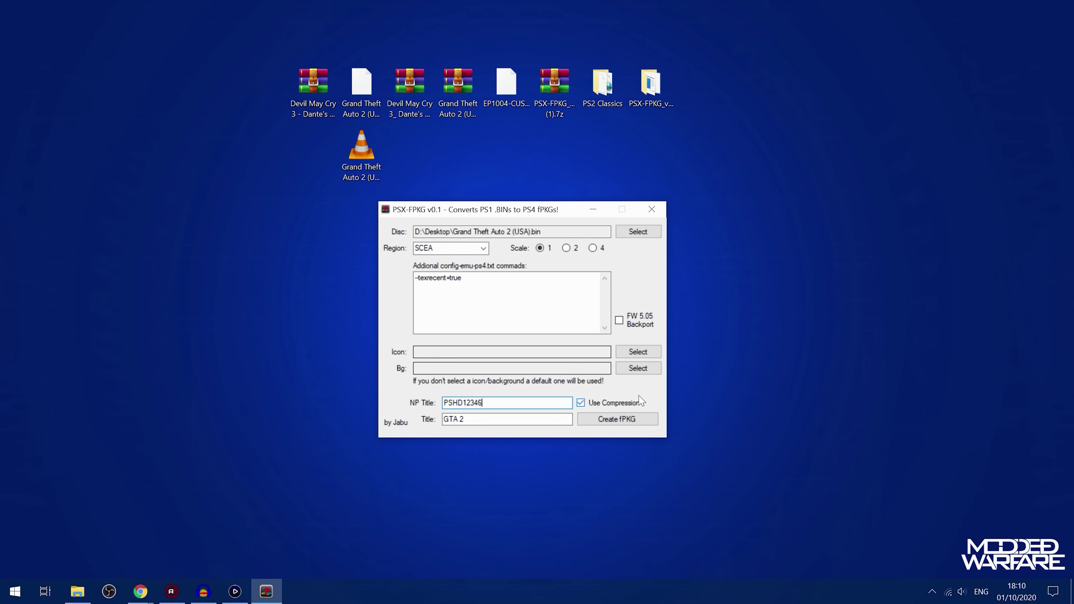
- Create the Grand Theft Auto 2 fPKG on the Desktop and place the file beside the other game files
click(626, 418)
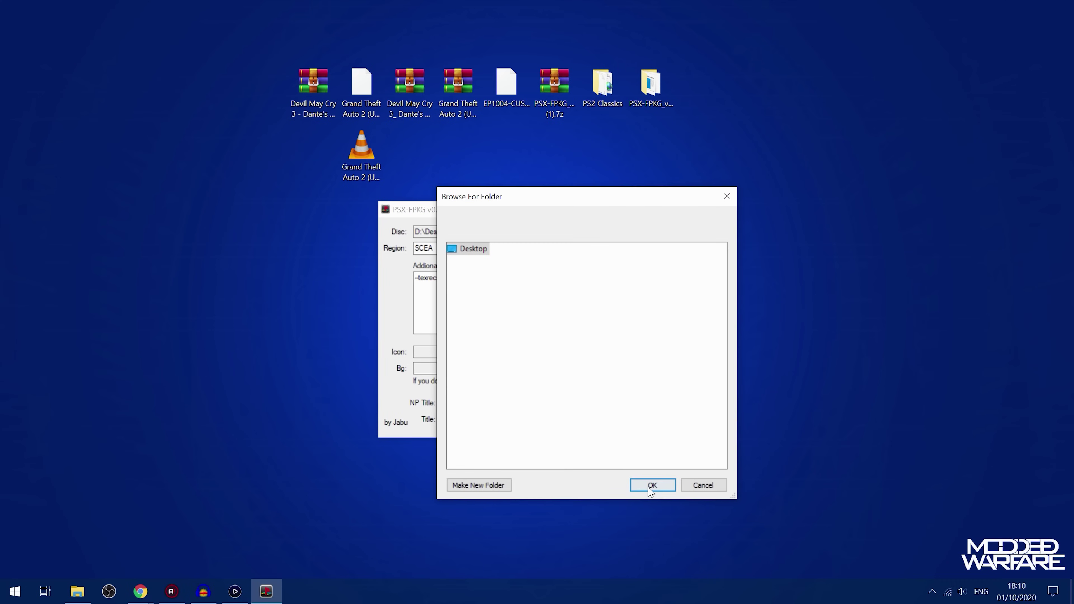
click(646, 486)
drag(338, 68, 473, 179)
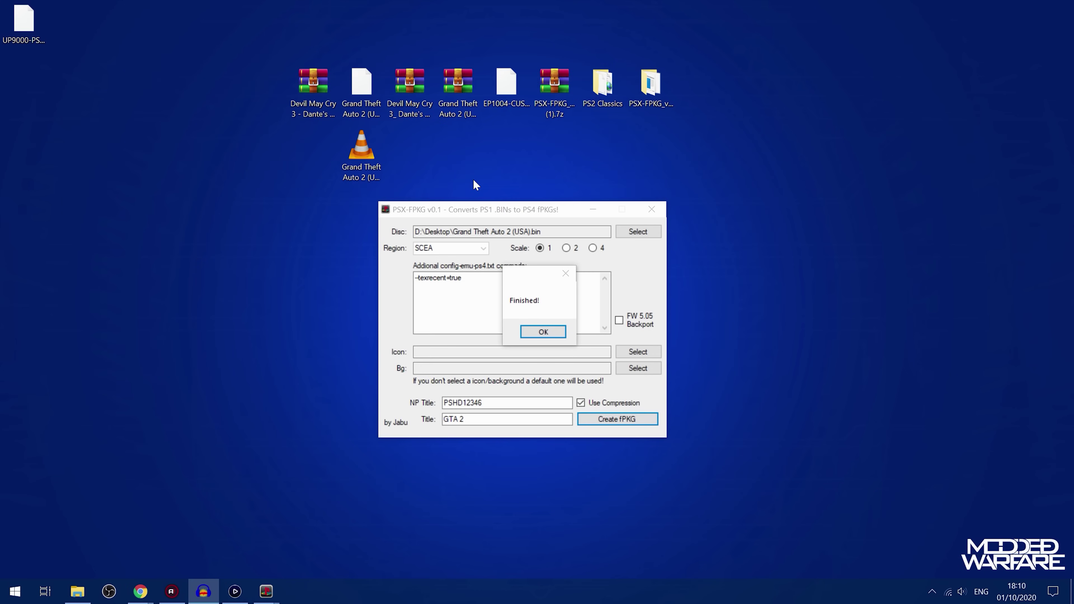
click(543, 331)
drag(35, 19, 273, 85)
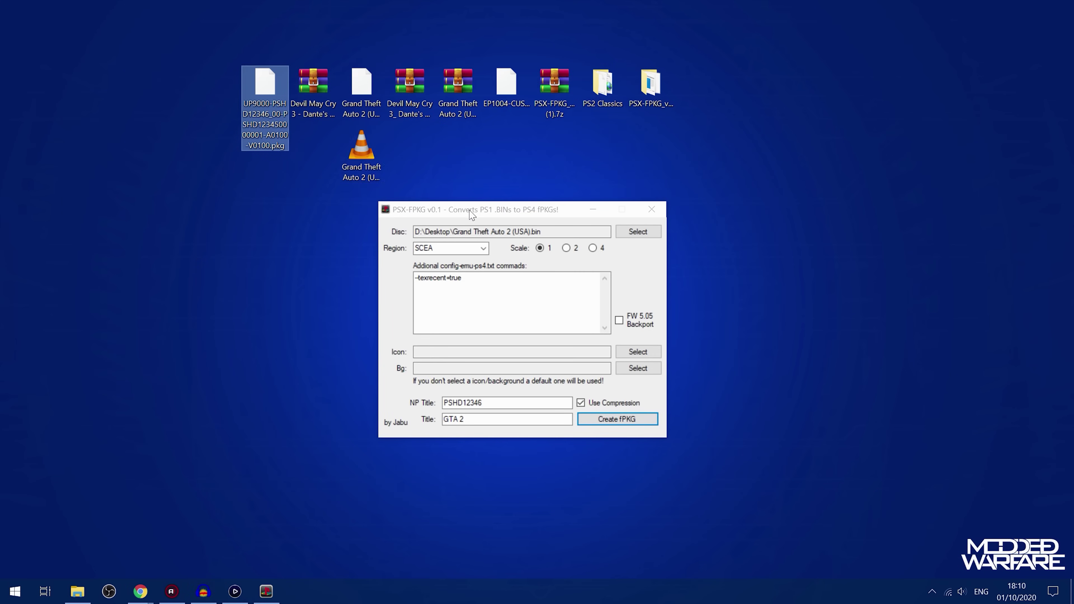
- Close the PS1 converter and launch PS4 PS2 Classics GUI.exe from the PS2 Classics folder, clearing the folder window out of the way
drag(472, 211, 442, 208)
click(621, 207)
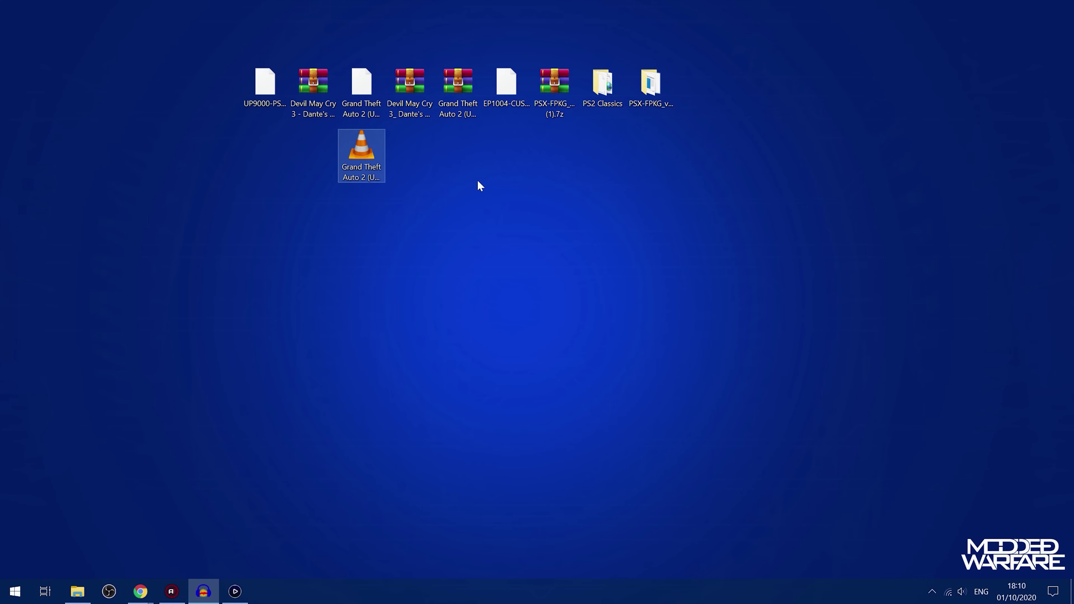
double_click(599, 86)
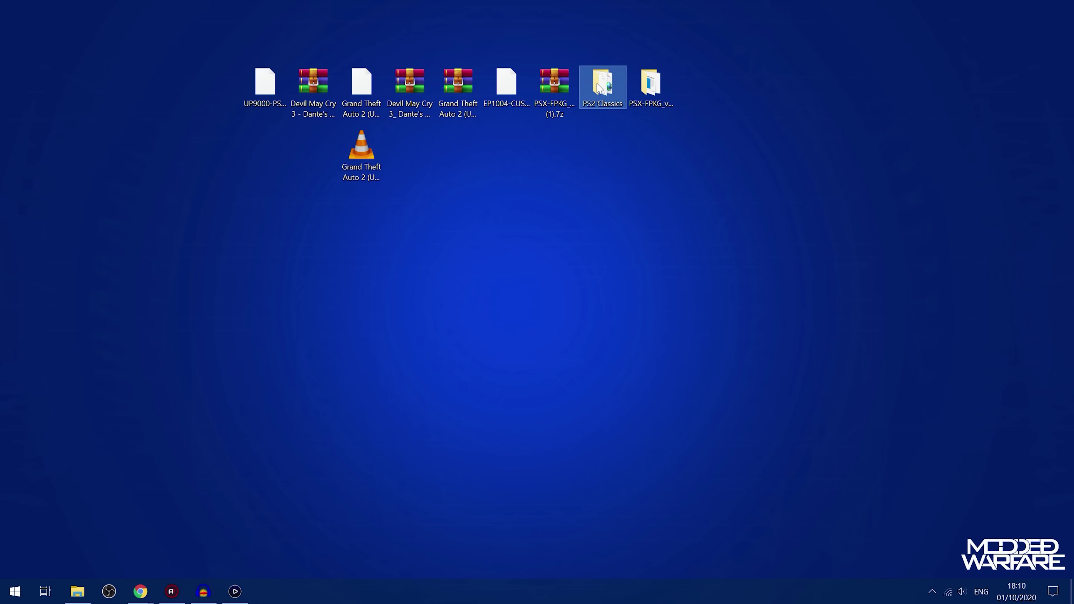
drag(616, 15, 616, 74)
scroll(492, 220, down, 4)
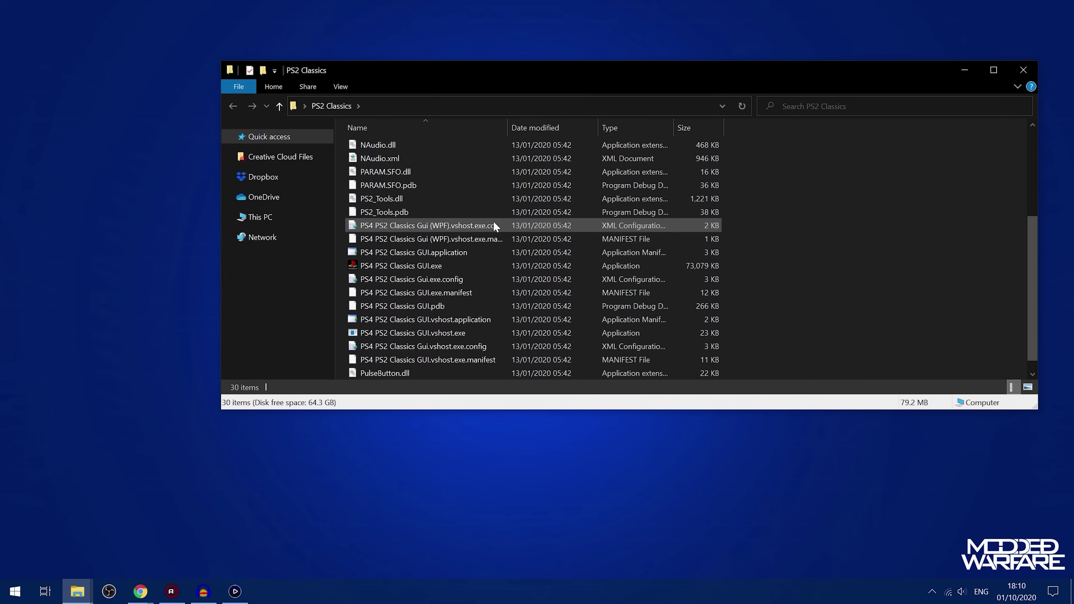
scroll(492, 220, up, 2)
scroll(493, 222, down, 2)
double_click(411, 253)
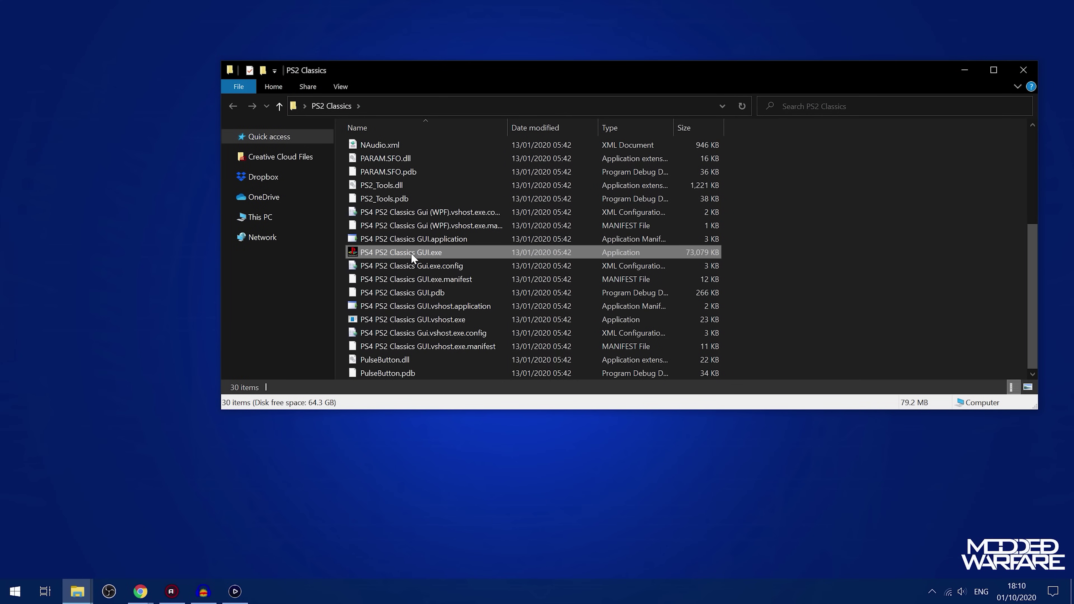
click(964, 70)
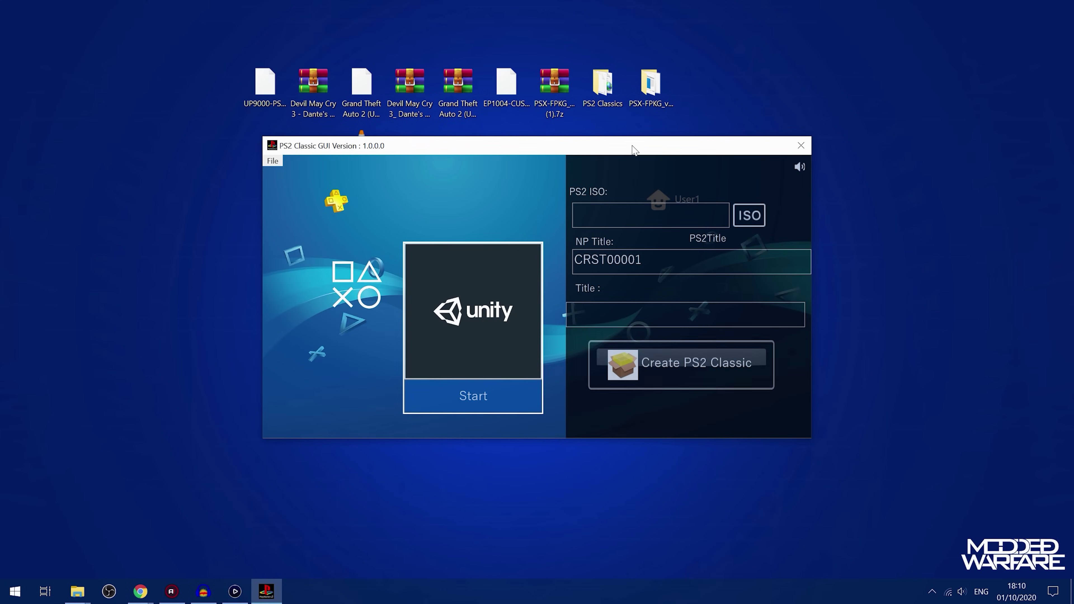
drag(633, 149, 669, 209)
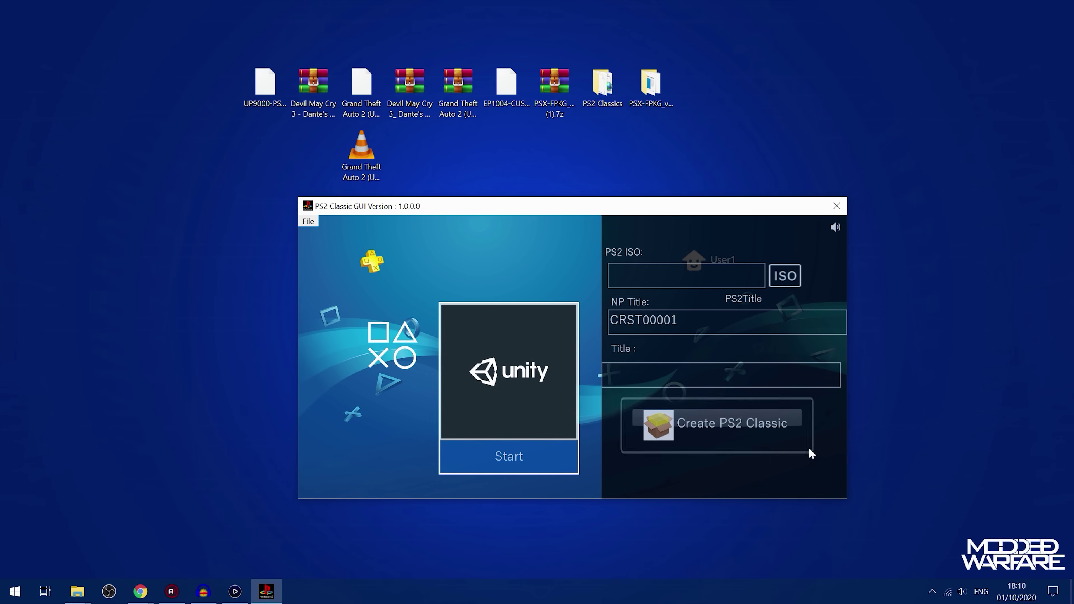
- Load the Devil May Cry 3 - Dante's Awakening (Special Edition) ISO as the PS2 ISO
drag(580, 204, 583, 226)
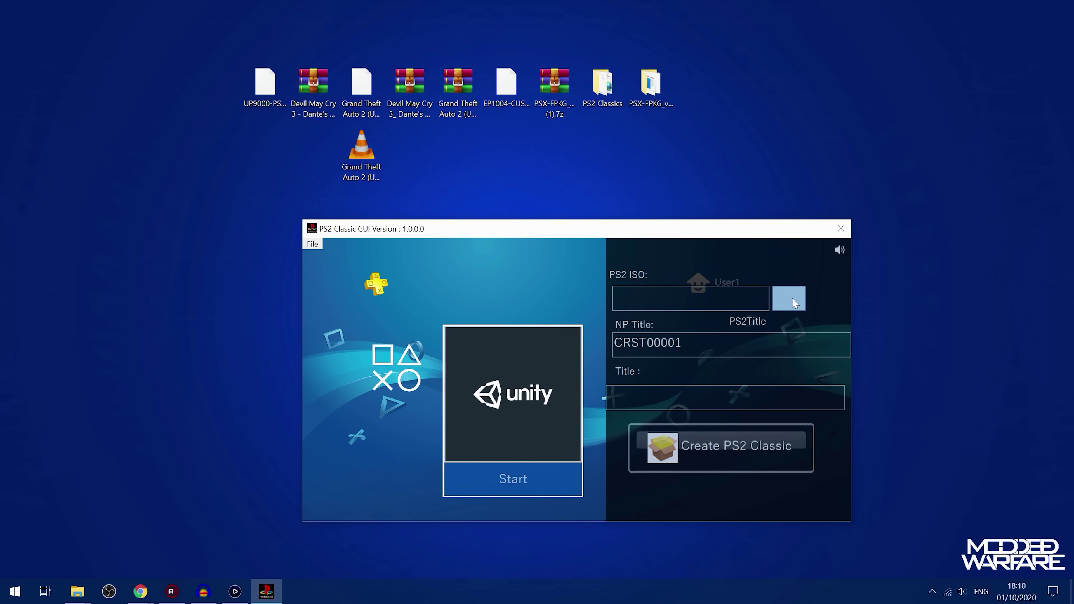
click(304, 96)
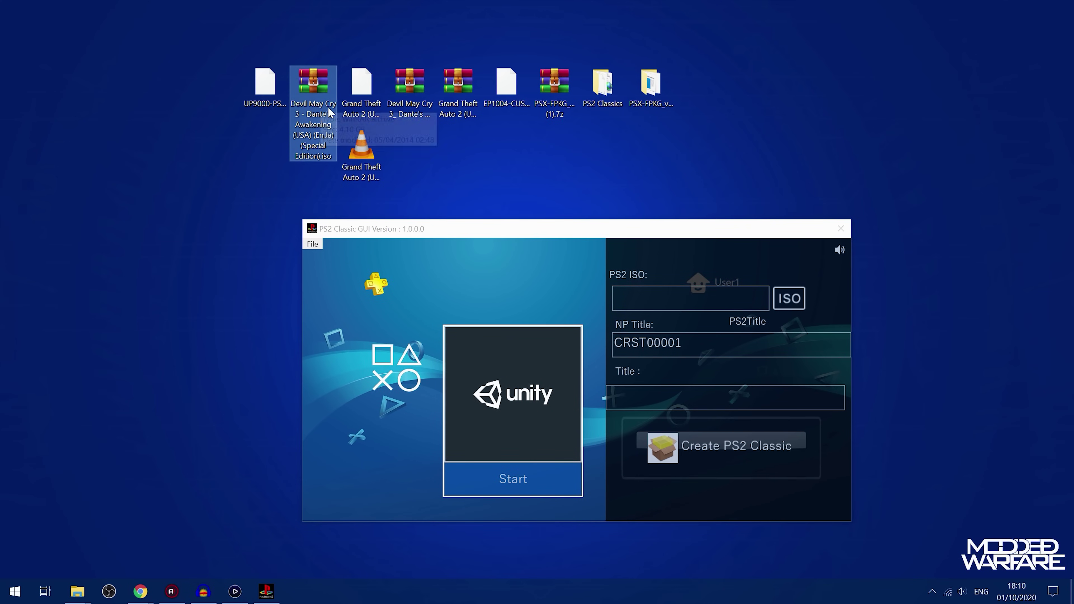
drag(795, 305, 795, 304)
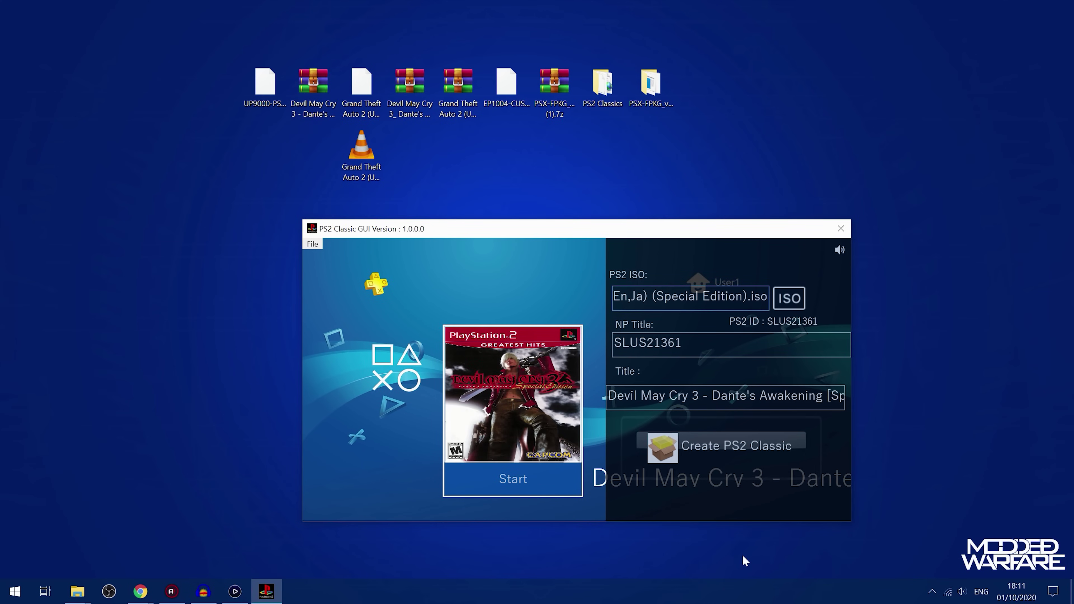
- Review the NP Title, the game title and the cover's icon and background change options, leaving them as they are
drag(558, 235, 511, 216)
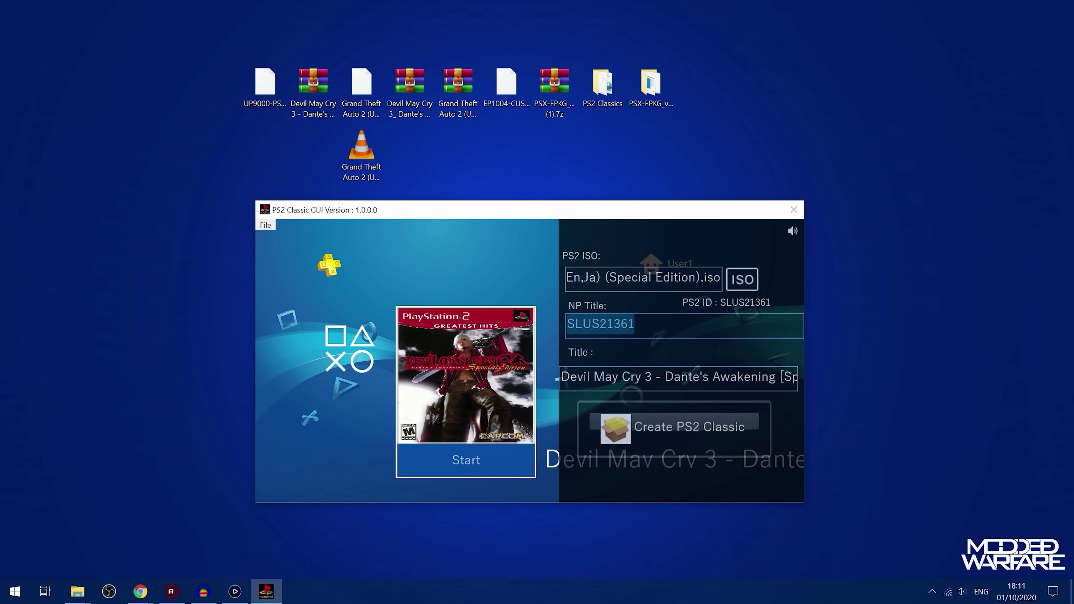
key(Tab)
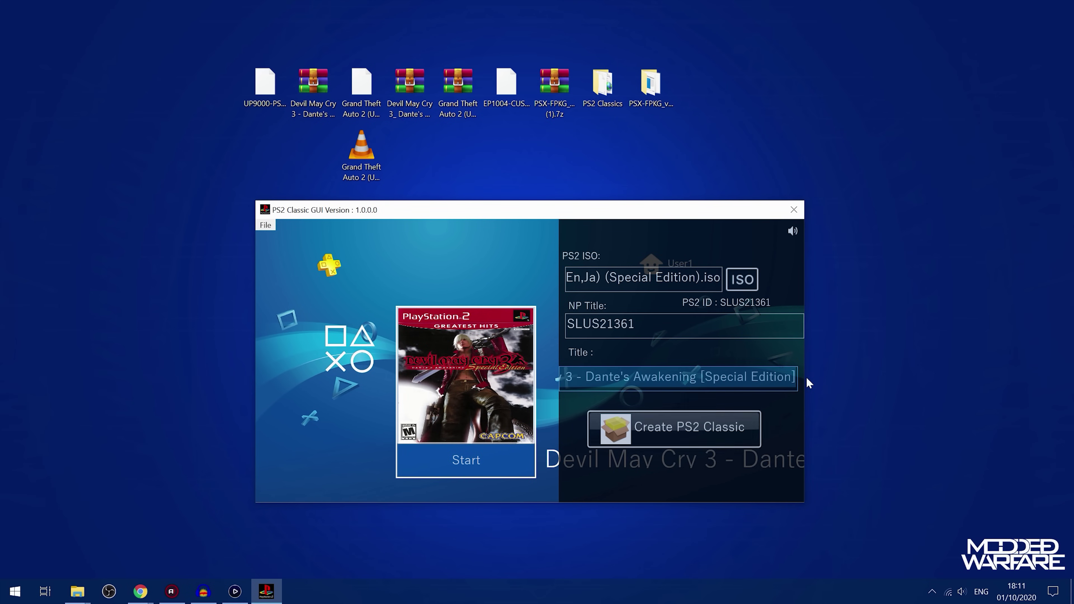
key(Home)
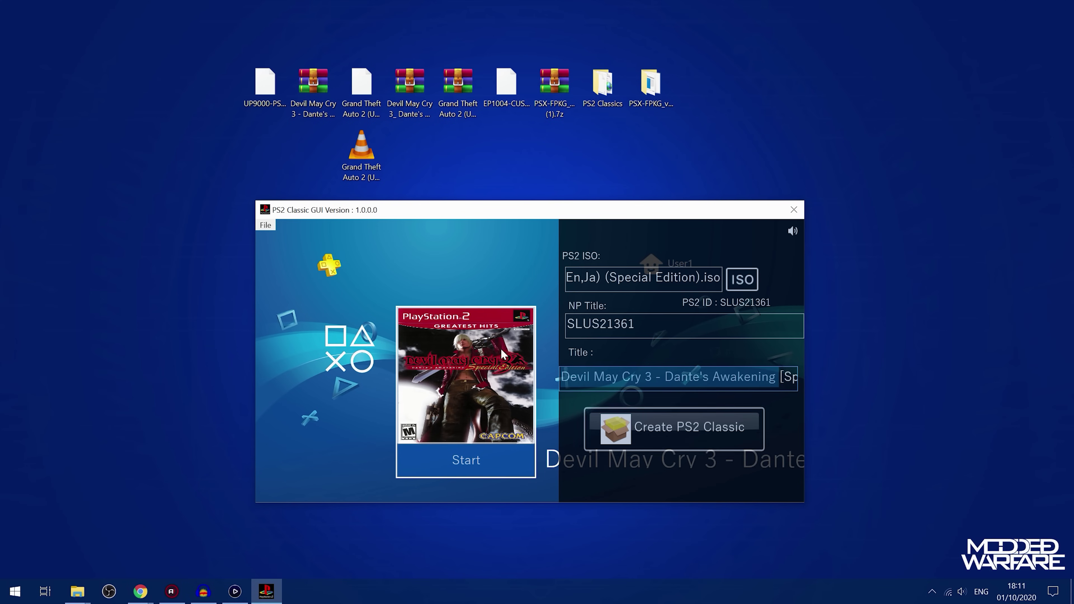
right_click(446, 345)
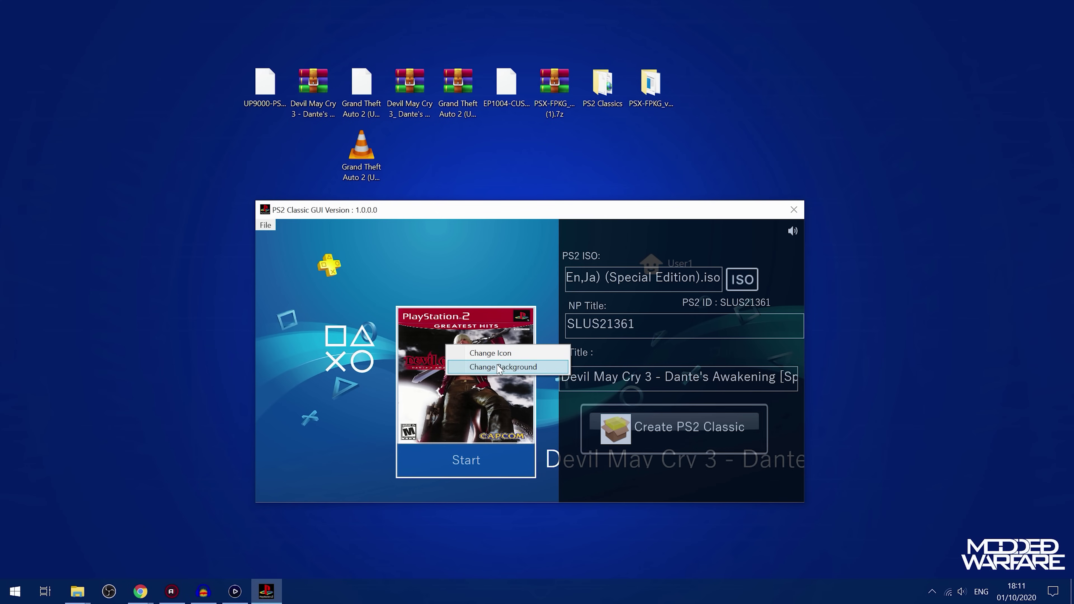
click(516, 211)
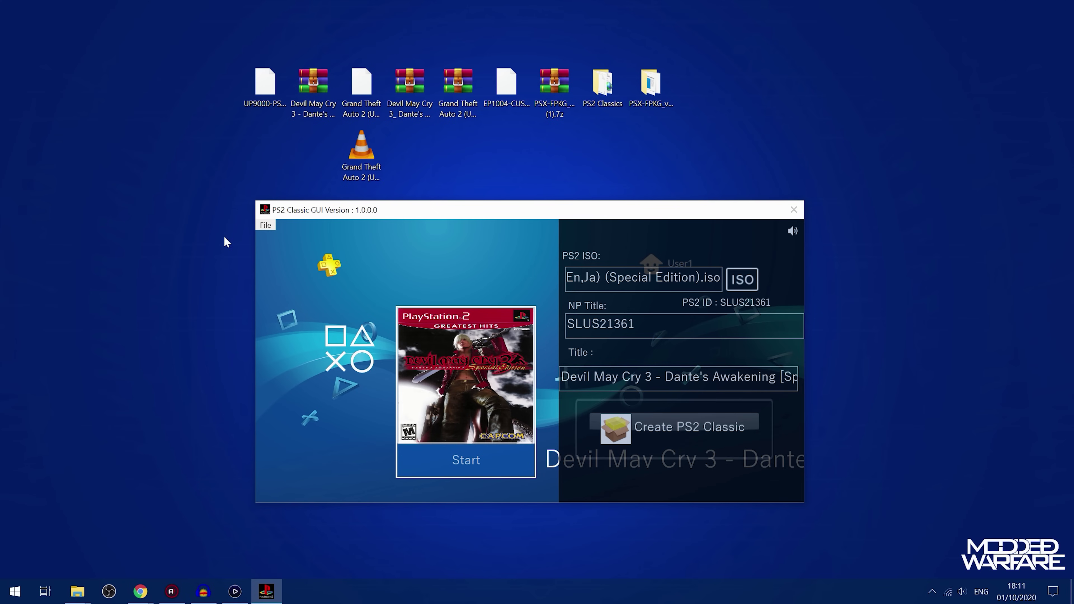
- Review the PS2 Classics settings and the custom PS2 config option without changing anything
click(265, 225)
click(293, 240)
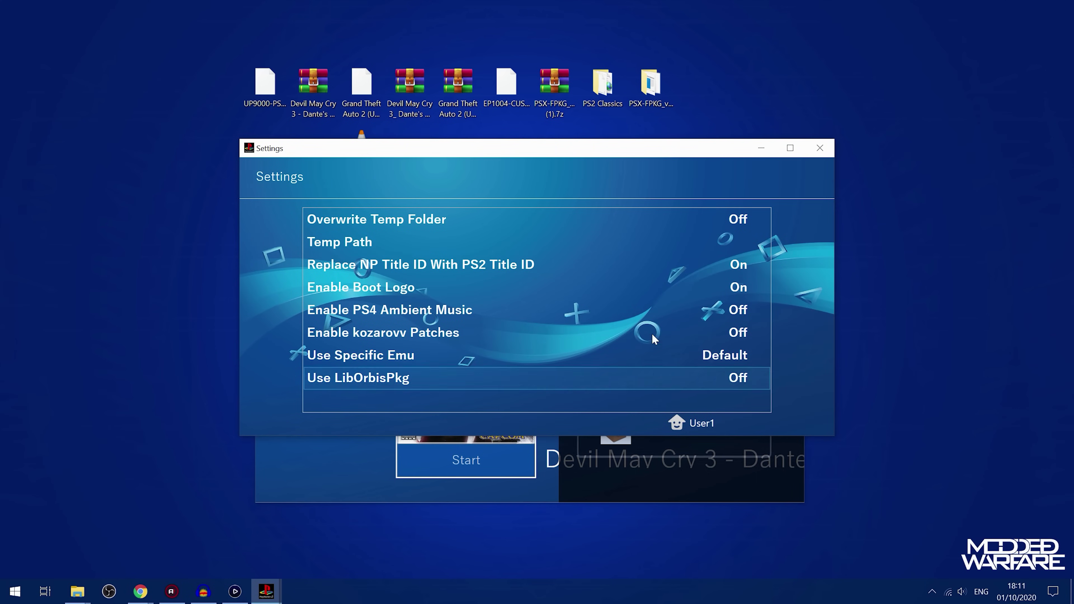
click(821, 148)
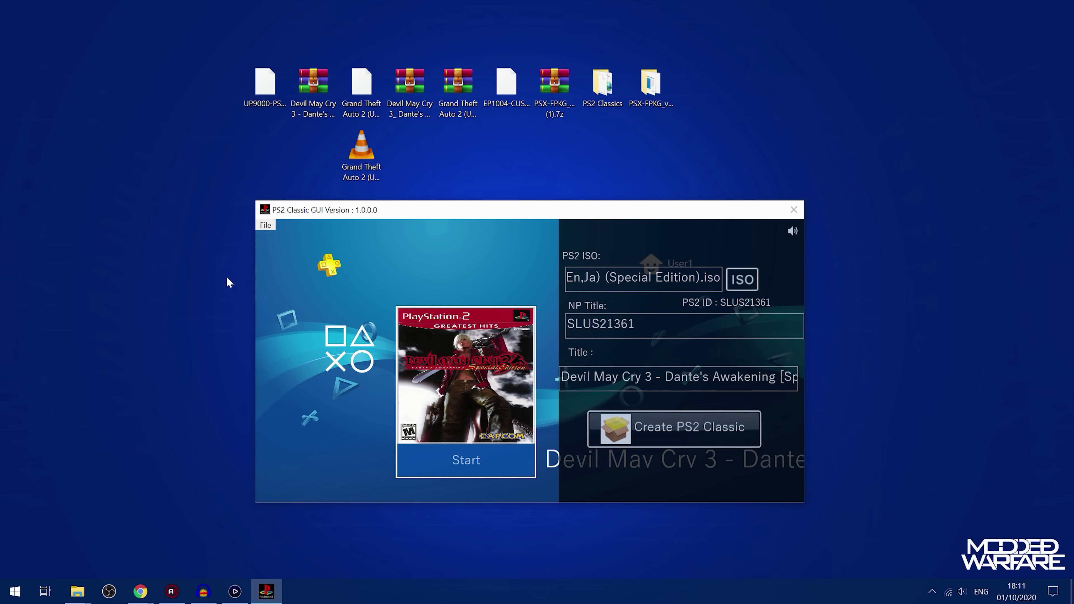
click(265, 225)
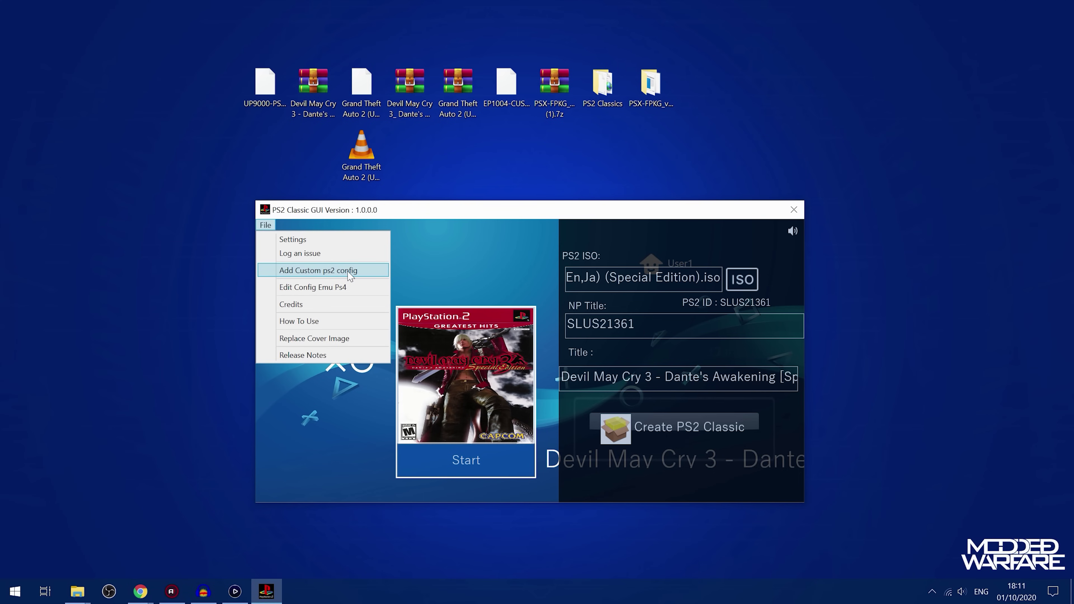
click(500, 208)
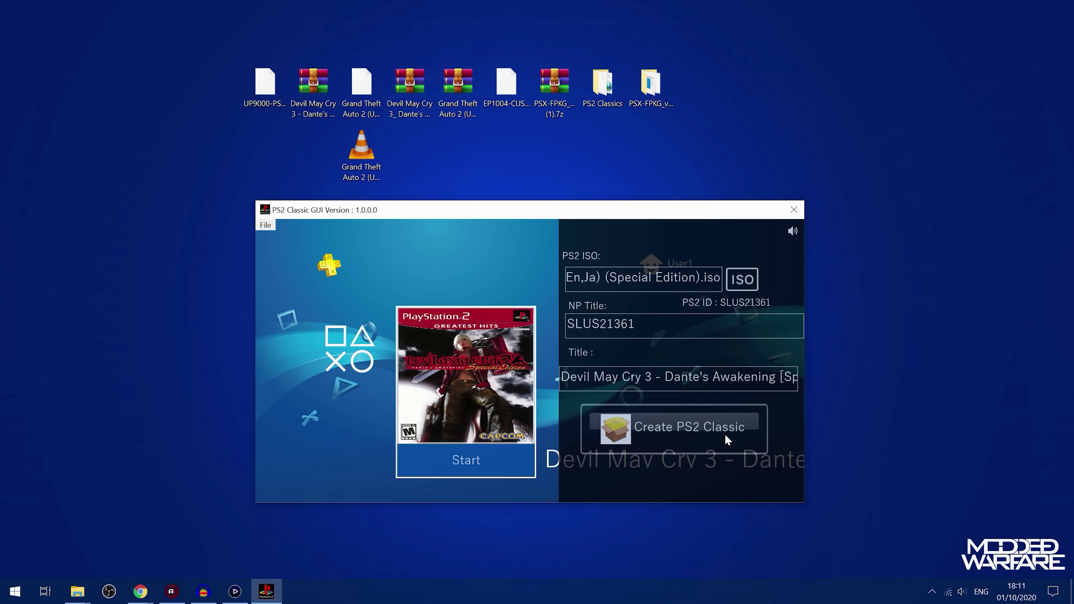
- Create the PS2 Classic package for Devil May Cry 3
click(680, 429)
click(554, 390)
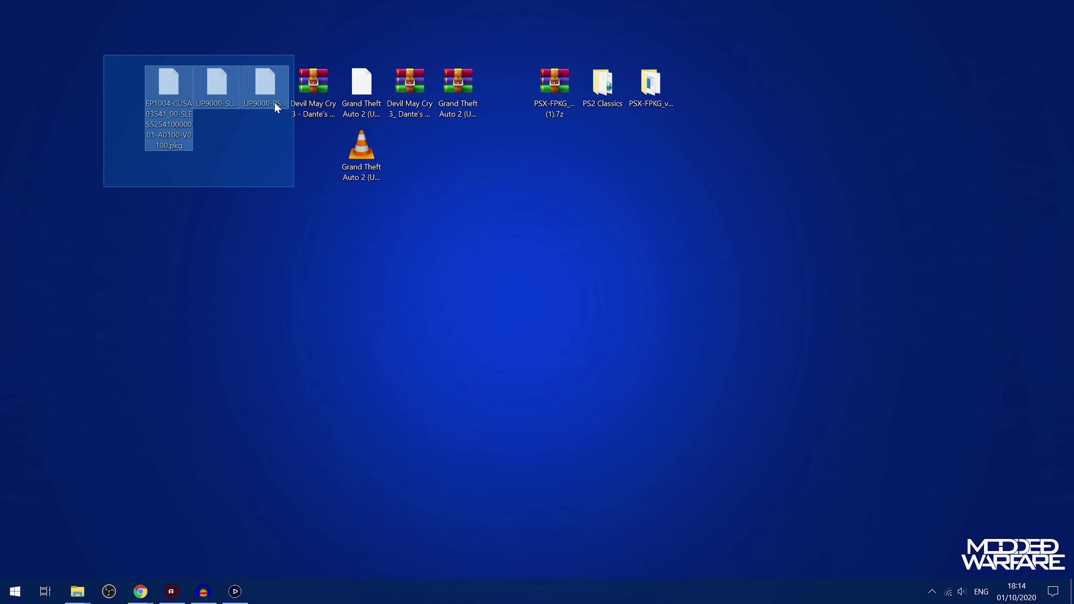
- Examine the three PKG files on the desktop one by one, checking their full file names
drag(274, 100, 265, 124)
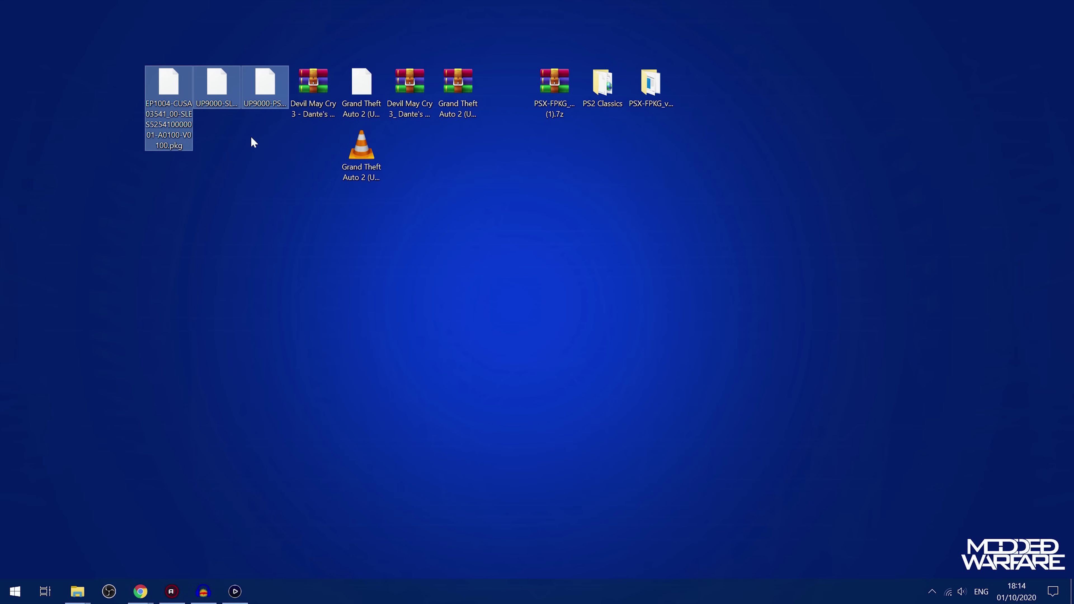
drag(147, 35, 286, 168)
drag(147, 36, 177, 160)
mouse_move(176, 113)
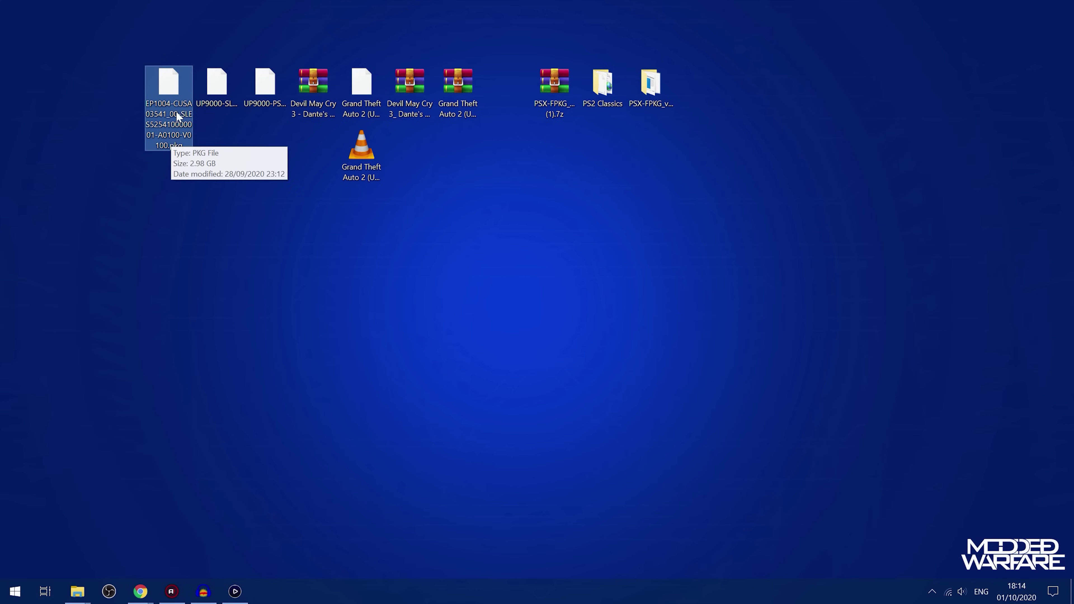
drag(168, 42, 172, 159)
drag(230, 42, 208, 158)
drag(230, 27, 218, 187)
drag(222, 2, 221, 189)
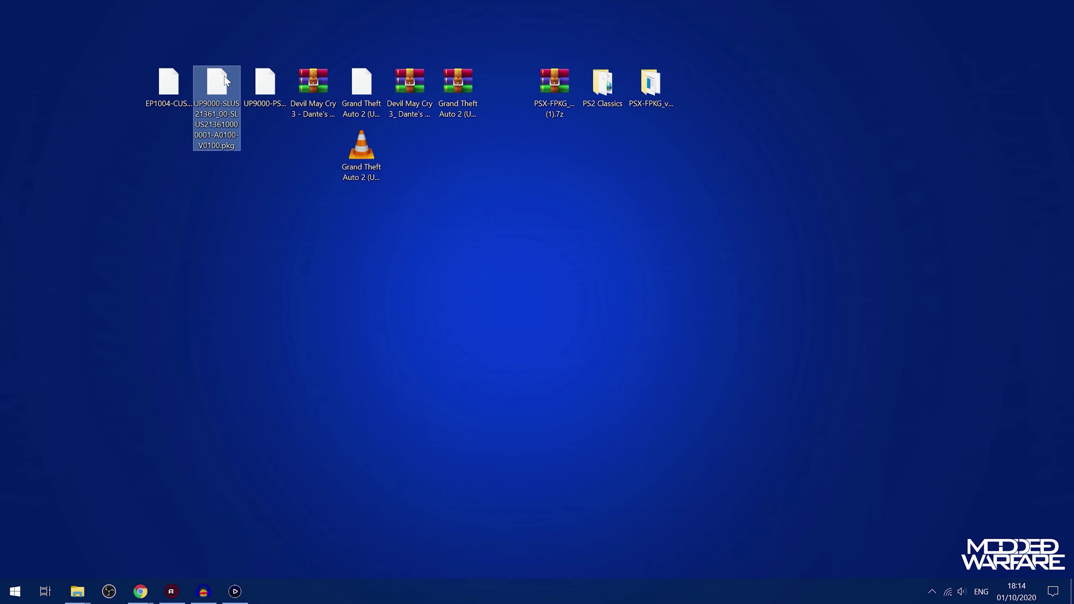
drag(255, 17, 278, 127)
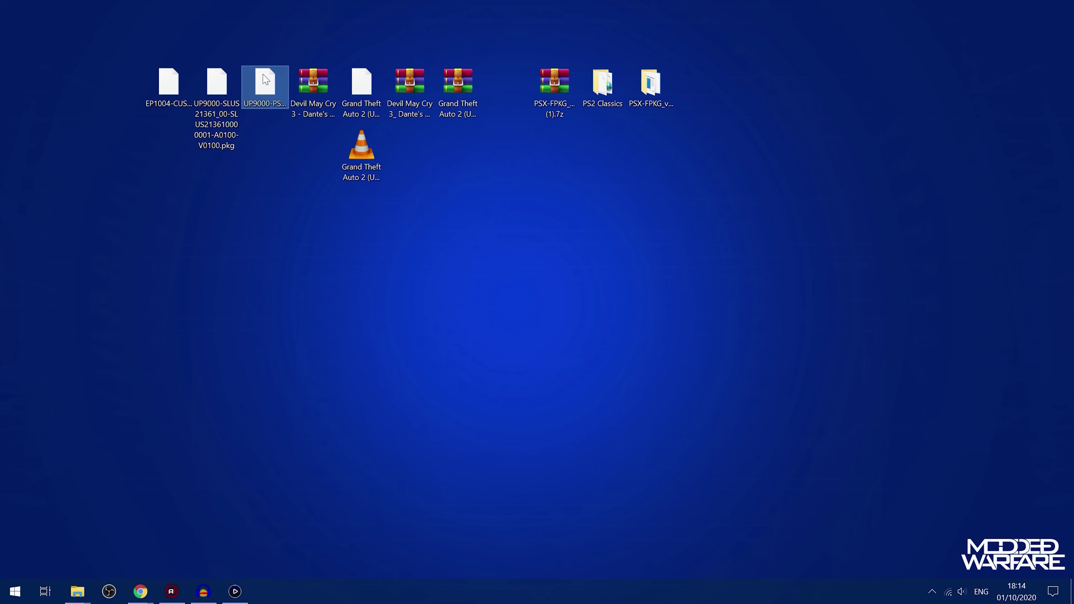
drag(262, 28, 266, 181)
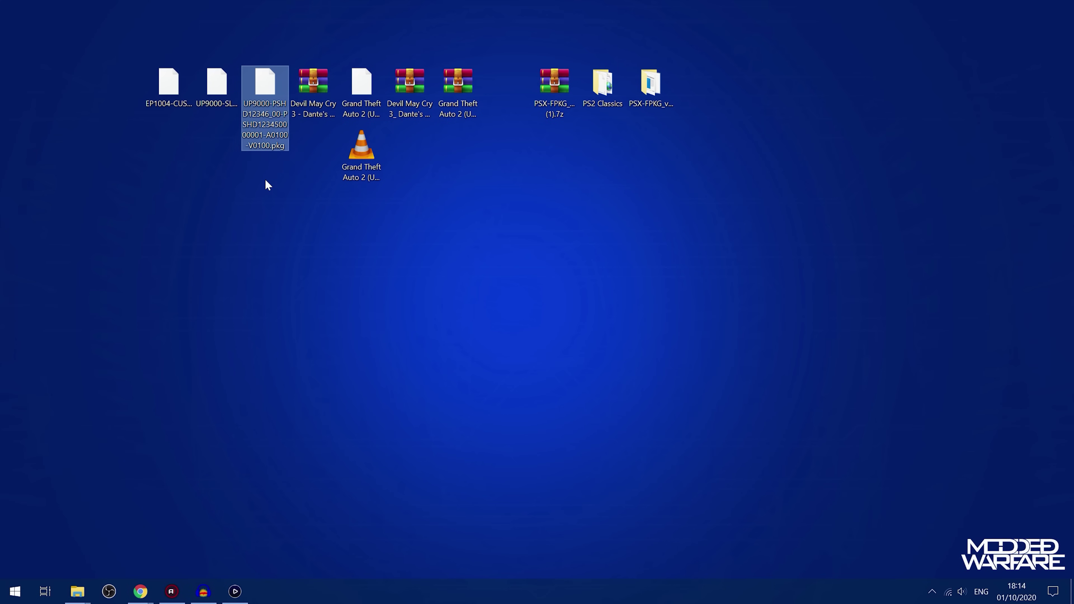
drag(258, 50, 283, 178)
- Copy the three PKG files from the desktop to the root of the USB (F:) drive
drag(289, 36, 136, 189)
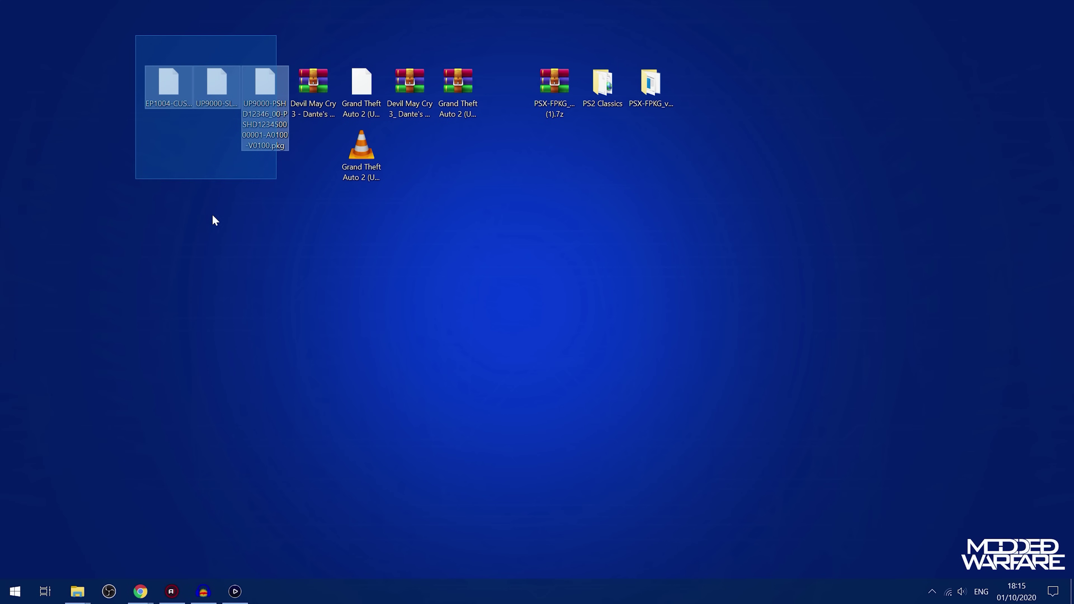
right_click(220, 81)
click(246, 298)
click(15, 591)
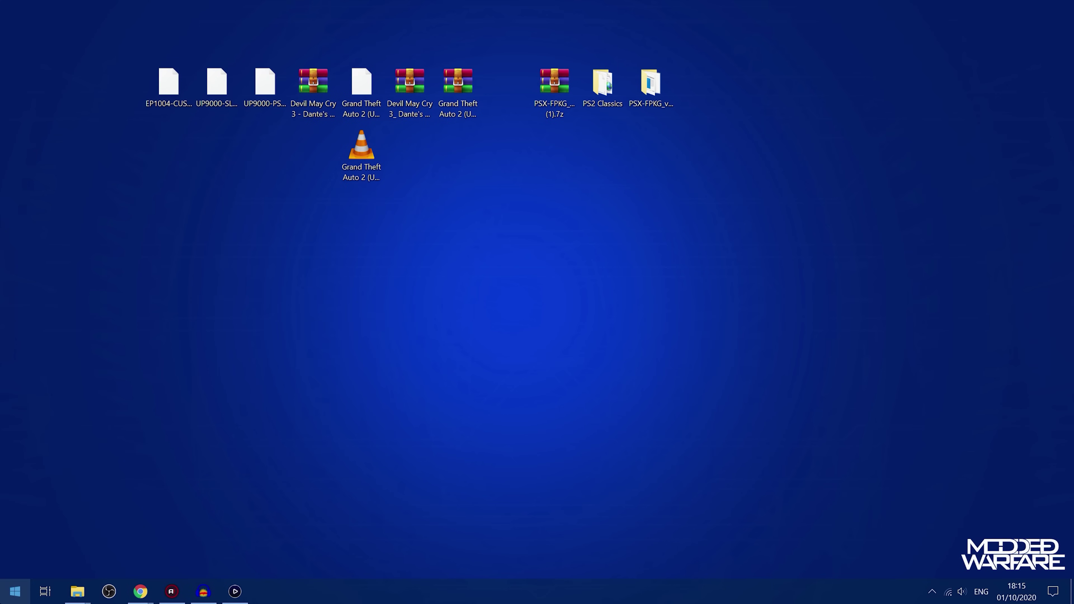
click(204, 316)
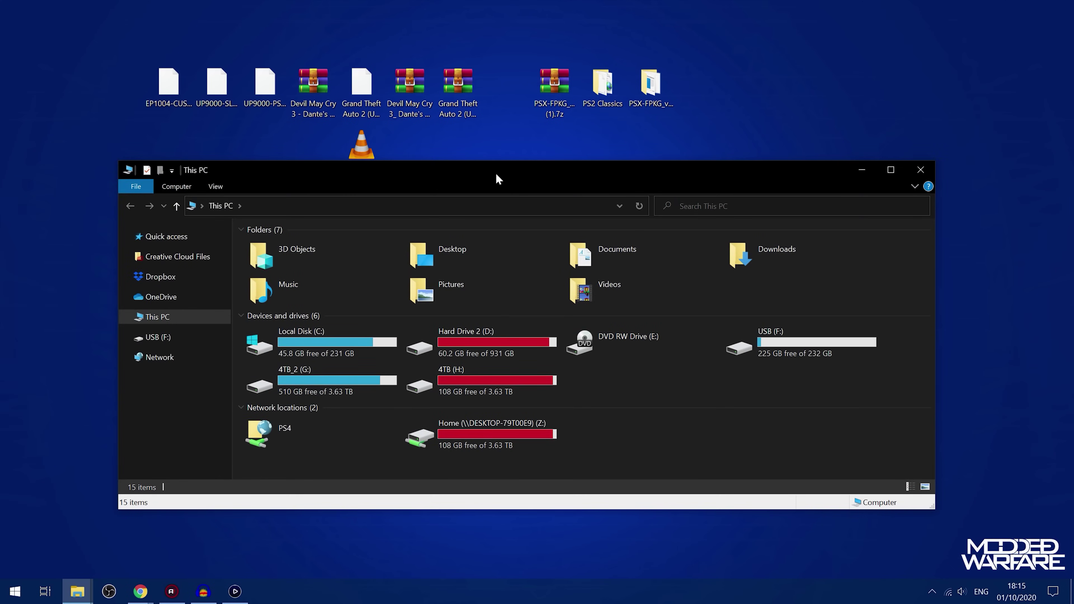
double_click(774, 341)
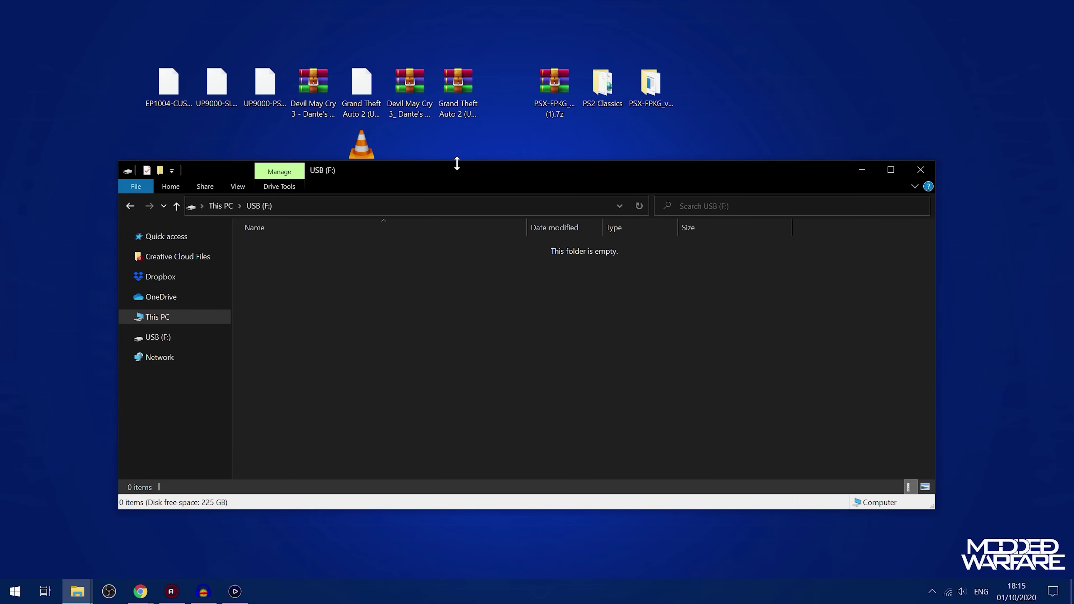
drag(457, 163, 457, 147)
right_click(269, 320)
click(308, 407)
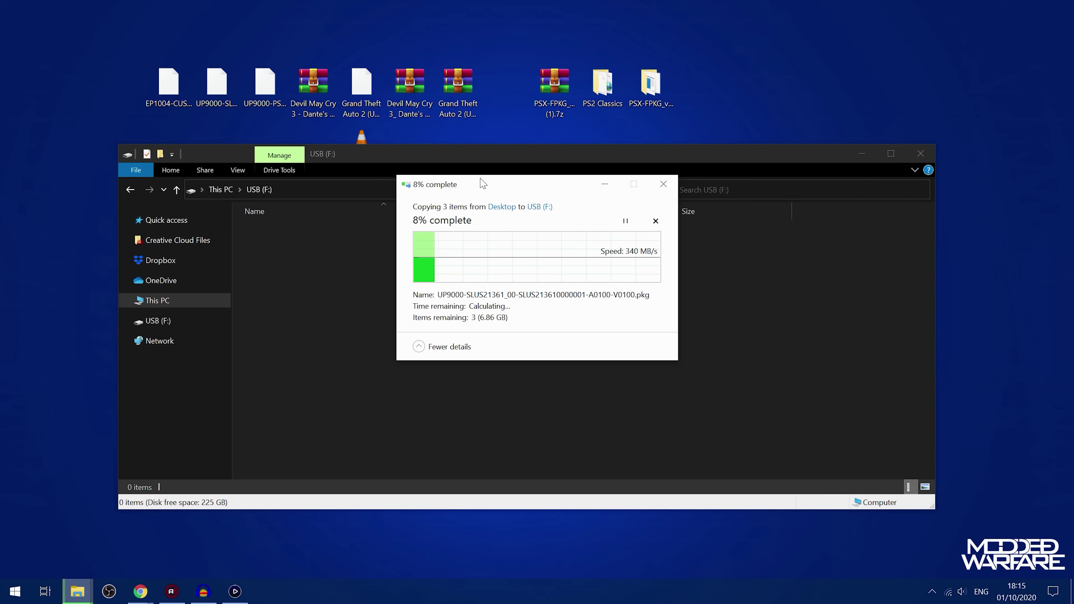
- Clear the file selection on the USB (F:) drive and safely eject the drive once the PKG files have finished copying
drag(482, 183, 535, 240)
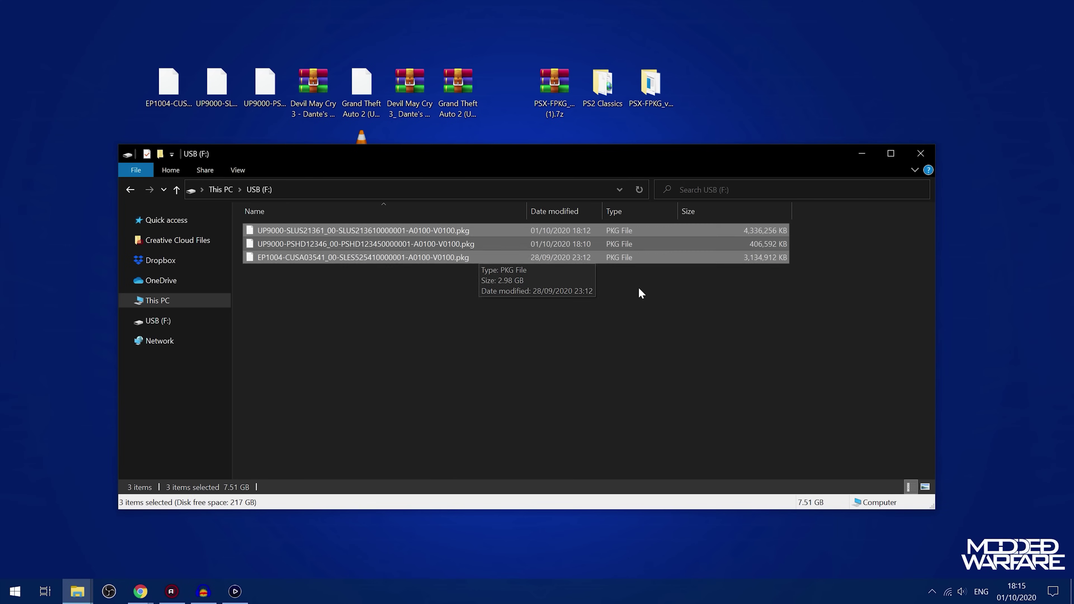
click(540, 305)
drag(580, 304, 516, 316)
click(932, 591)
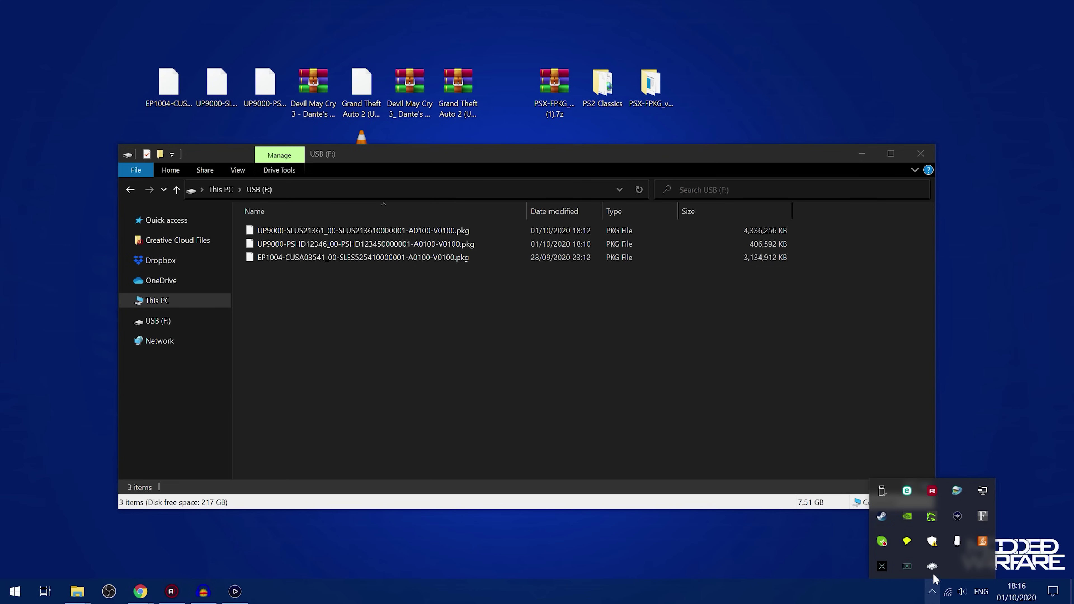
click(882, 492)
click(900, 510)
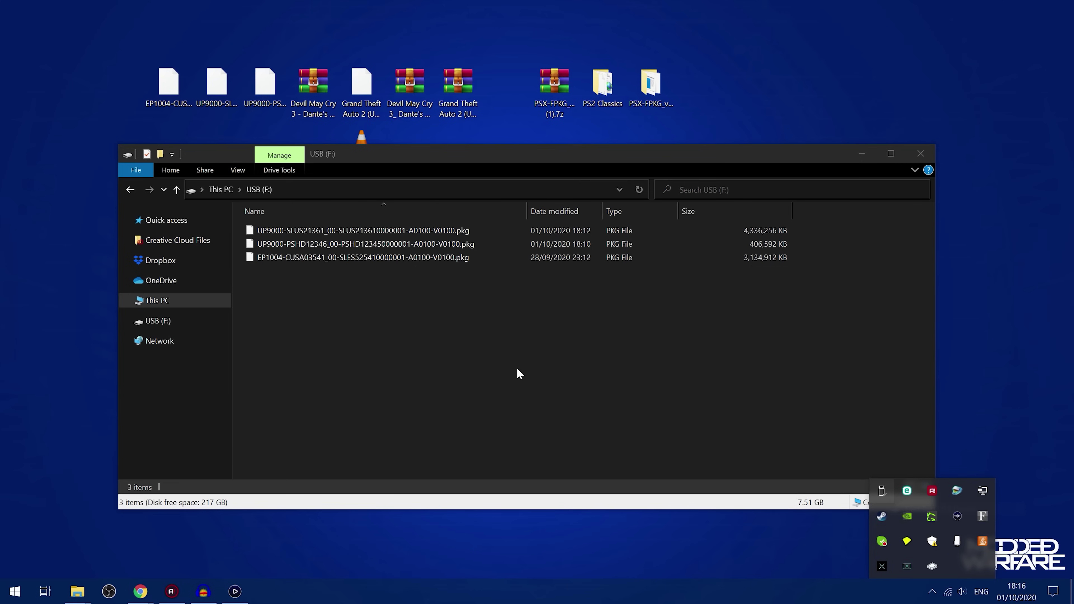
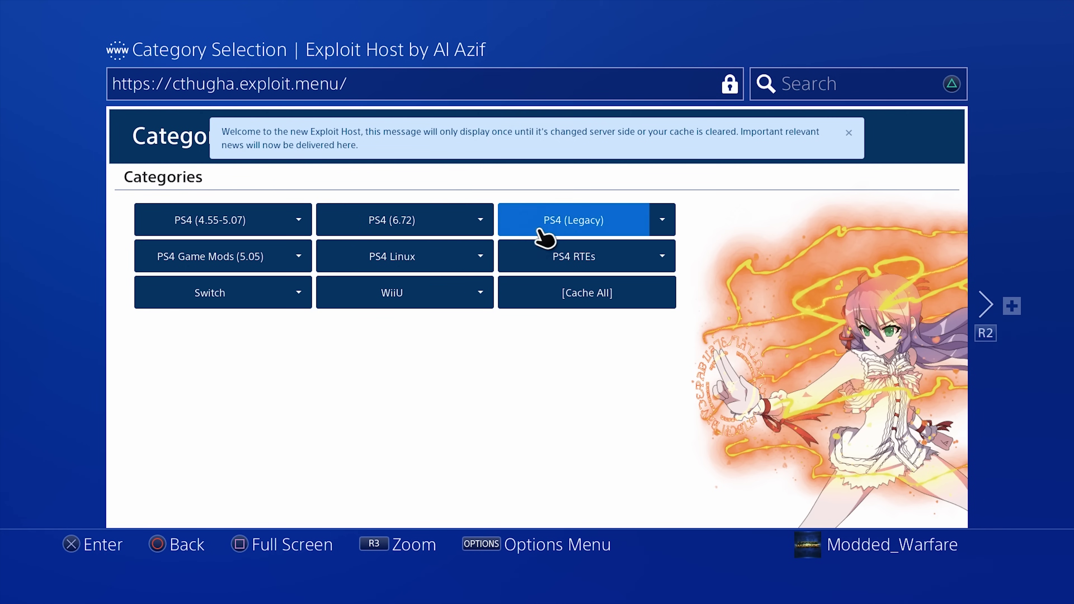
- In the PS4 browser, view the exploit host's payload lists for PS4 (4.55-5.07) and PS4 (6.72)
click(238, 232)
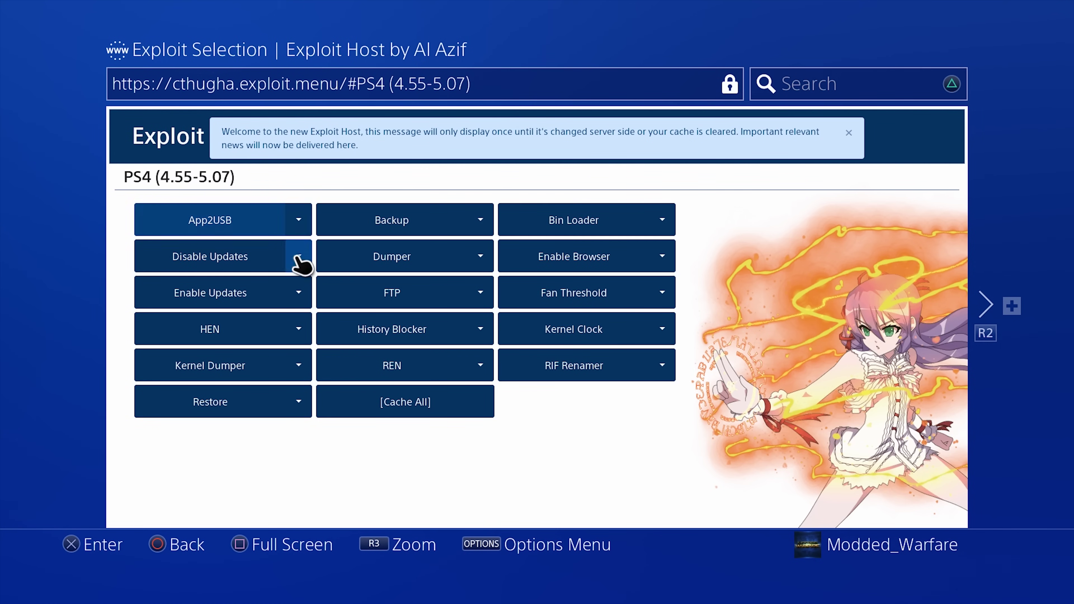
key(alt+Left)
click(434, 231)
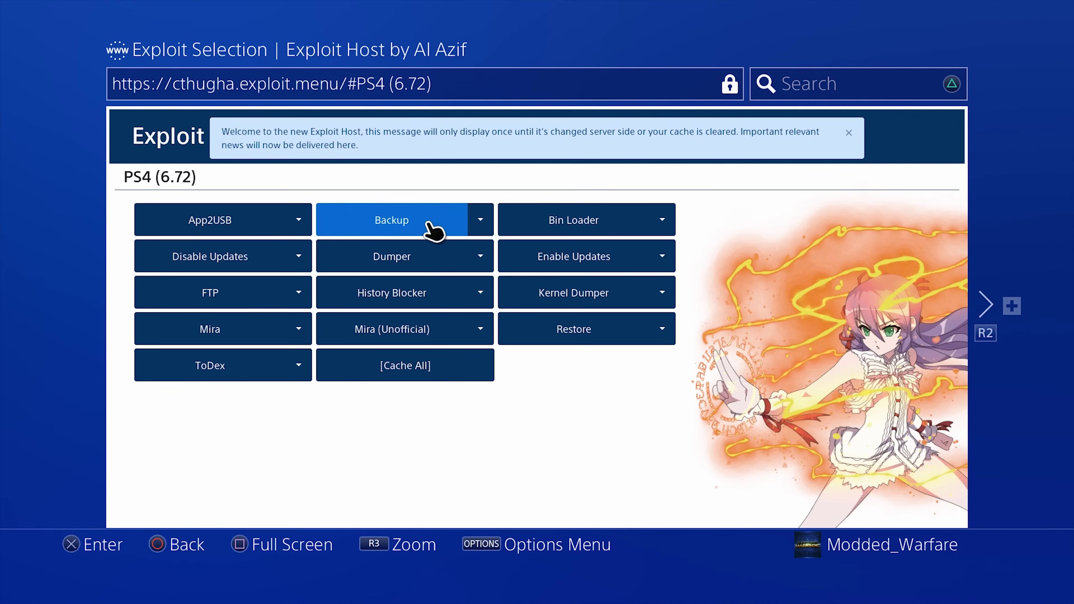
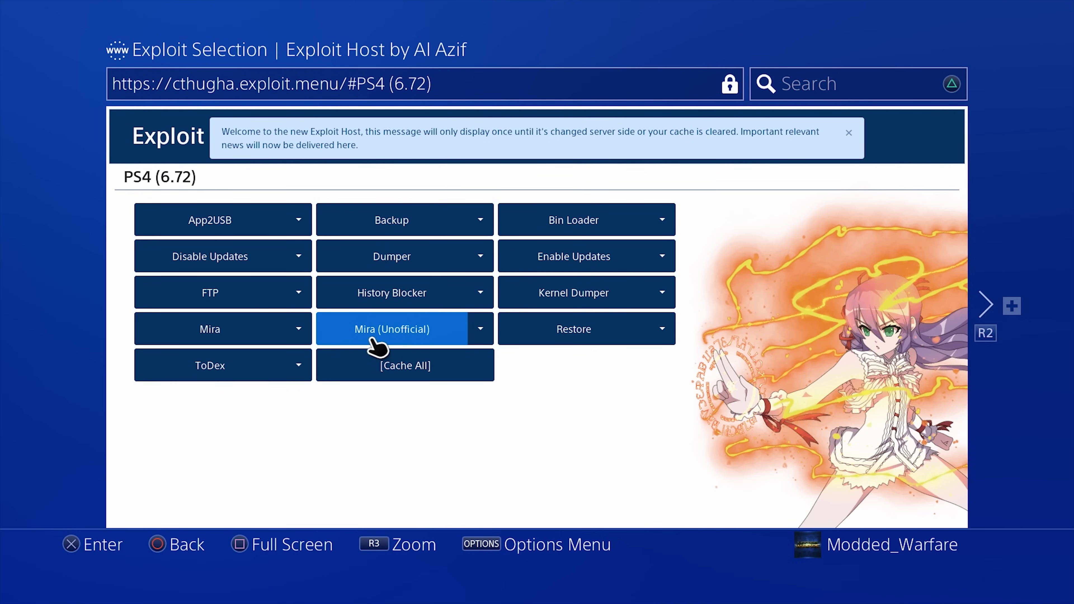
- Leave the browser for the PS4 home screen and open Debug Settings in the system settings
key(super)
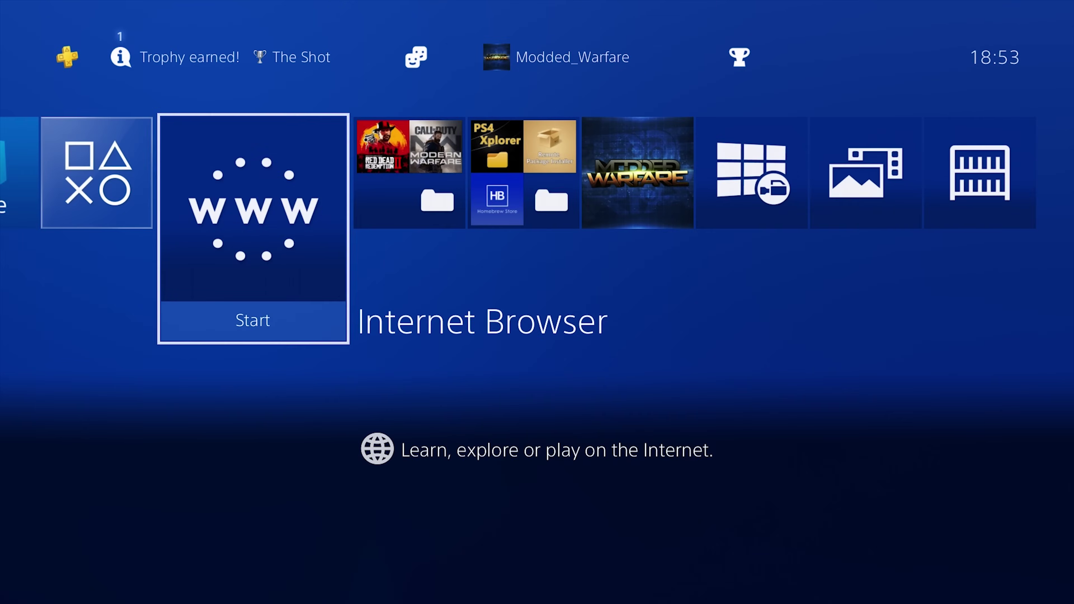
key(Right)
key(Right)
key(Up)
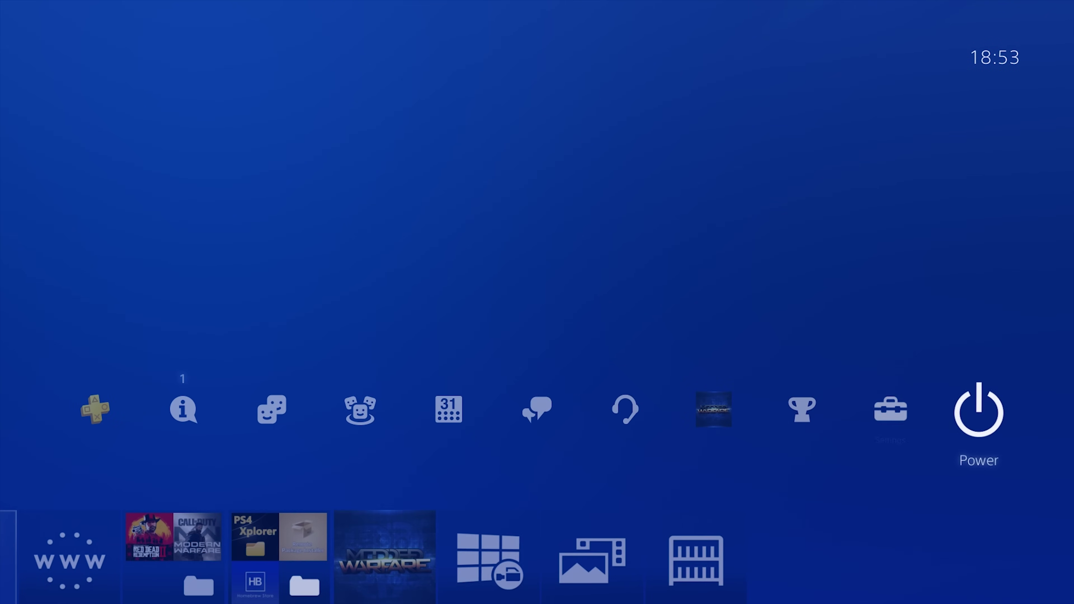
key(Left)
key(Return)
key(Down)
key(Down)
key(Down)
key(Down)
key(Down)
key(Down)
key(Down)
key(Down)
key(Down)
key(Down)
key(Down)
key(Down)
key(Down)
key(Down)
key(Down)
key(Down)
key(Down)
key(Down)
key(Down)
key(Down)
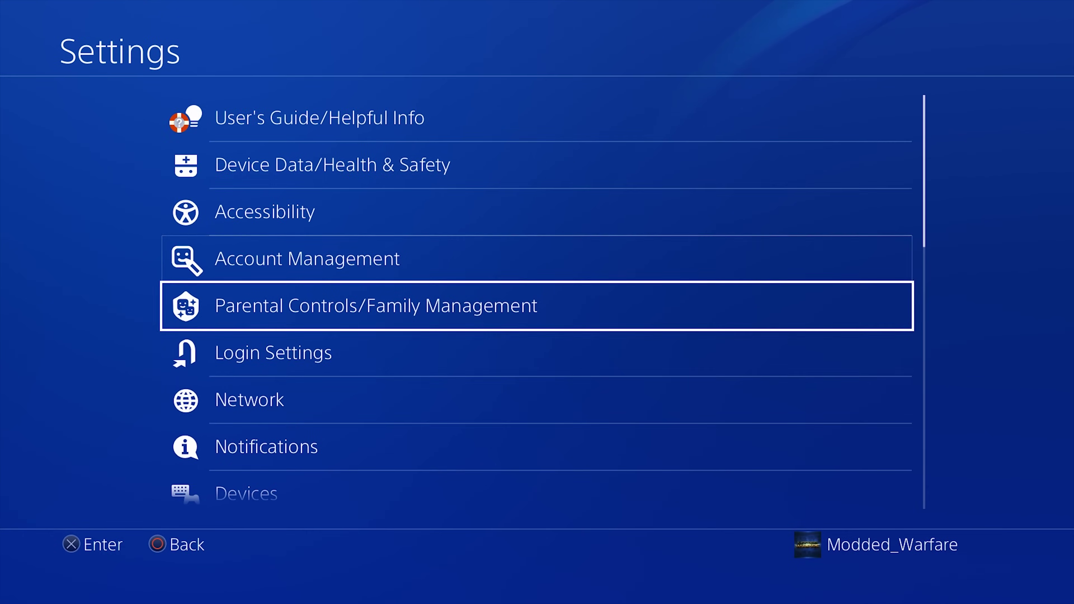
key(Return)
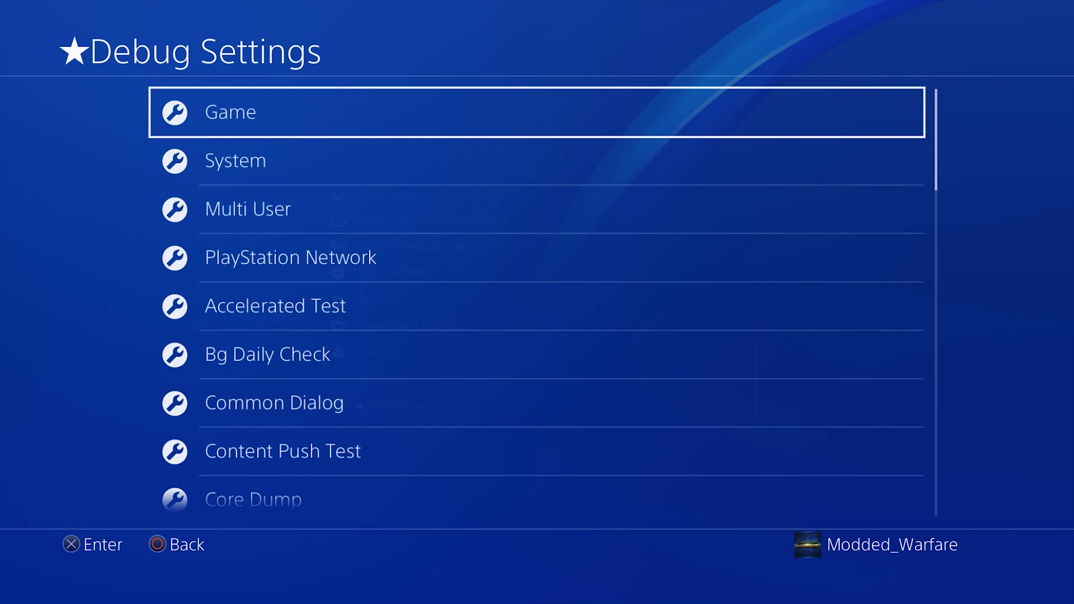
- Install all three PKG files from the USB drive with the Package Installer under the Game debug settings
key(Return)
key(Down)
key(Return)
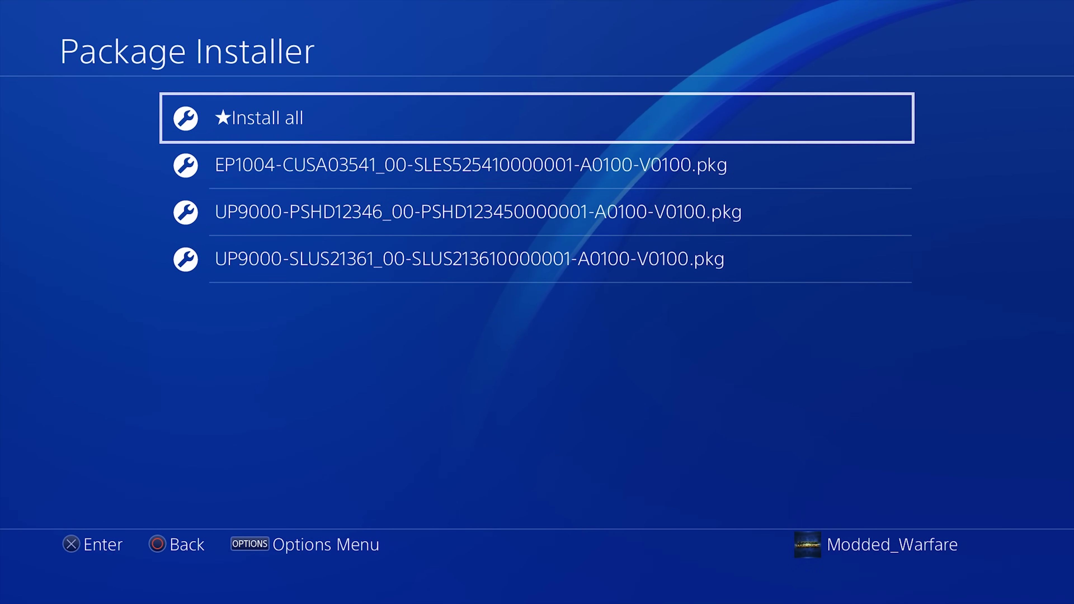
key(Return)
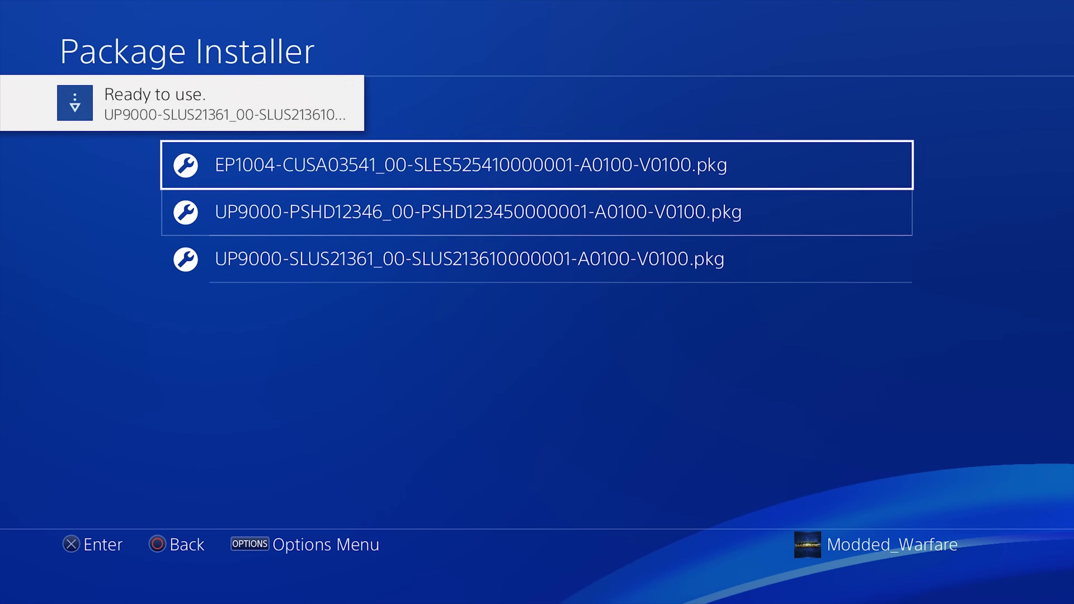
- Return to the home screen and look over the newly installed game tiles
key(super)
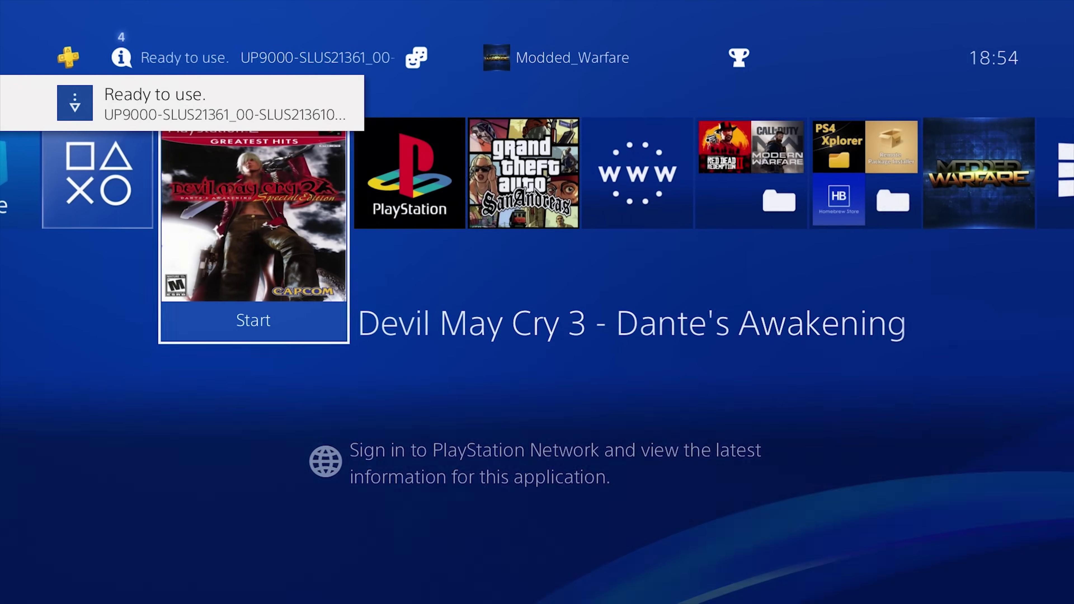
key(Right)
key(Right)
key(Left)
key(Left)
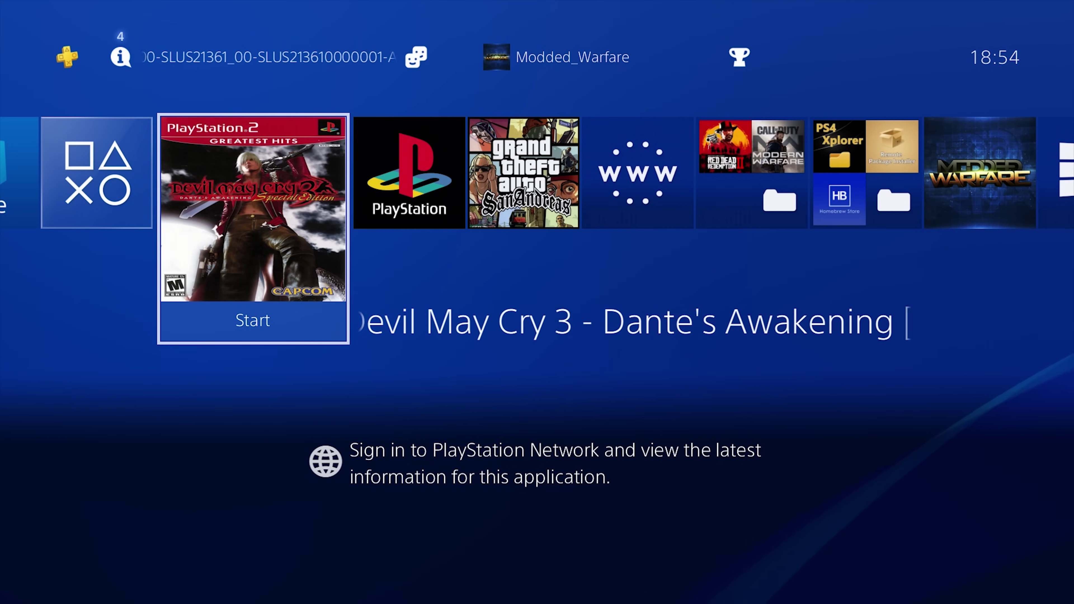
key(Right)
key(Right)
key(Left)
key(Left)
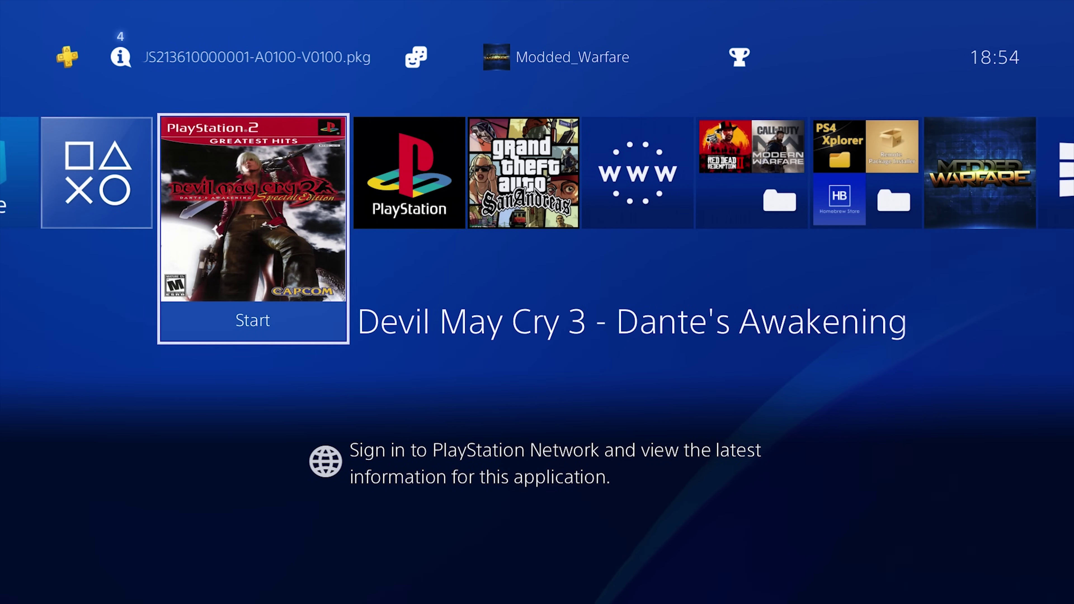
- Start adding GTA 2 to a new home-screen folder
key(Right)
key(Menu)
key(Down)
key(Return)
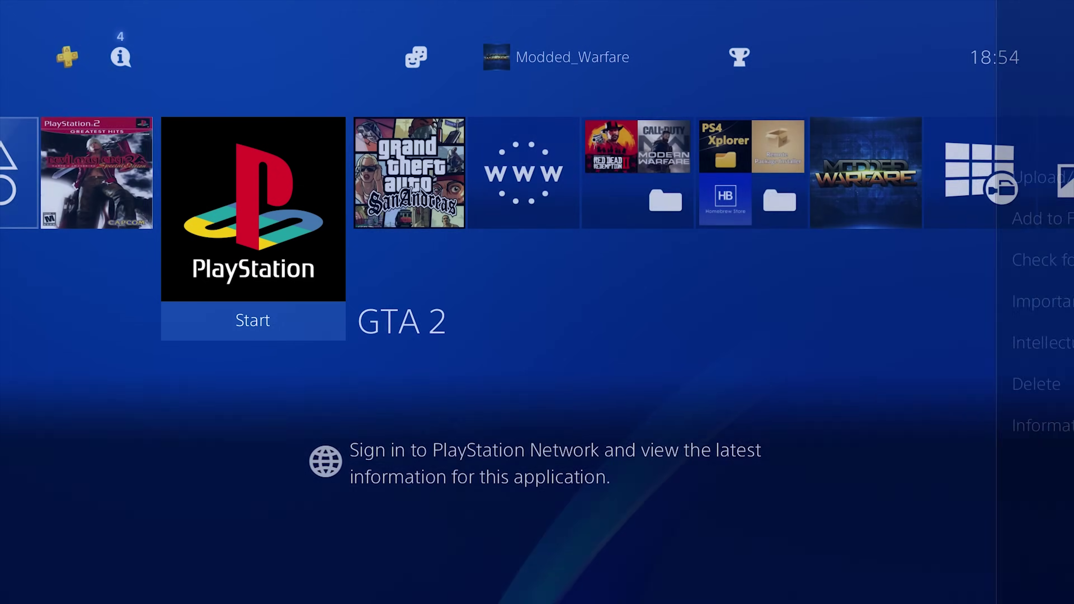
key(Down)
key(Up)
key(Return)
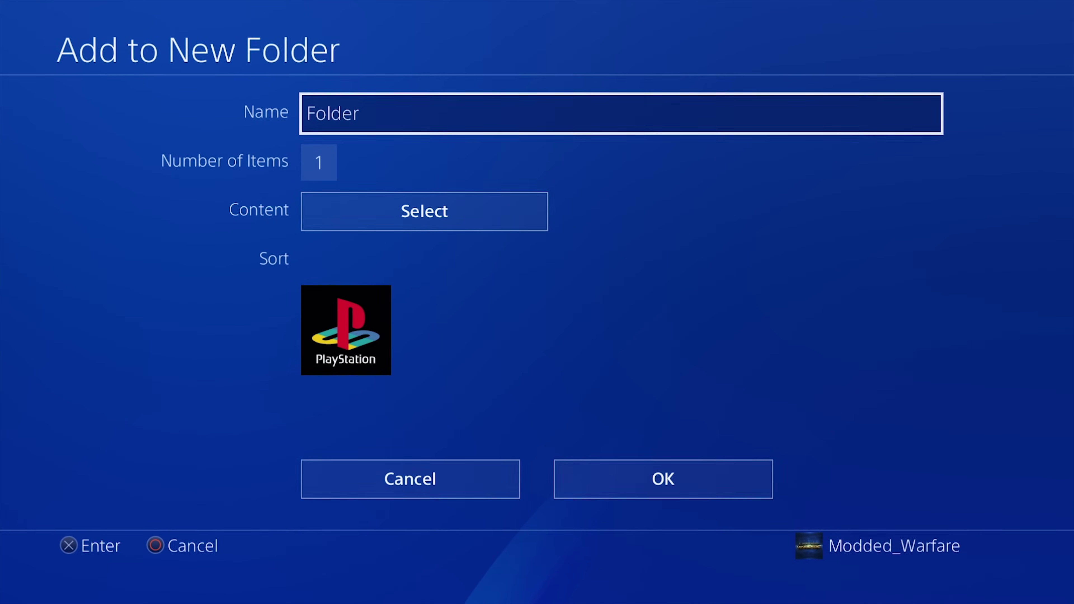
- Name the new folder PS1/PS2 Games
key(Down)
key(Up)
key(Return)
key(BackSpace)
key(BackSpace)
key(BackSpace)
key(BackSpace)
key(BackSpace)
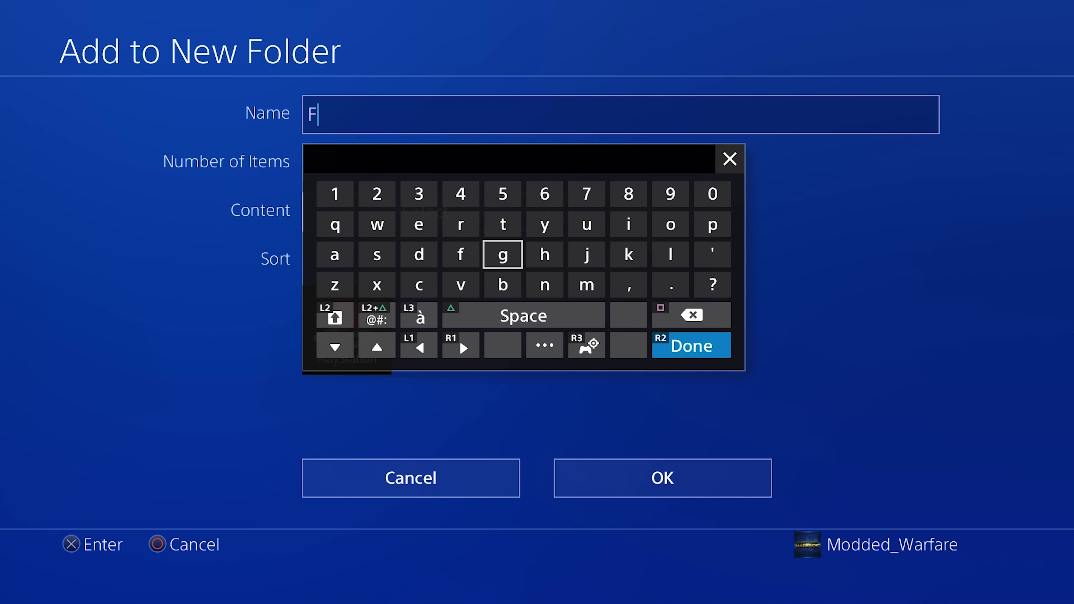
key(Right)
key(Right)
key(Right)
key(Up)
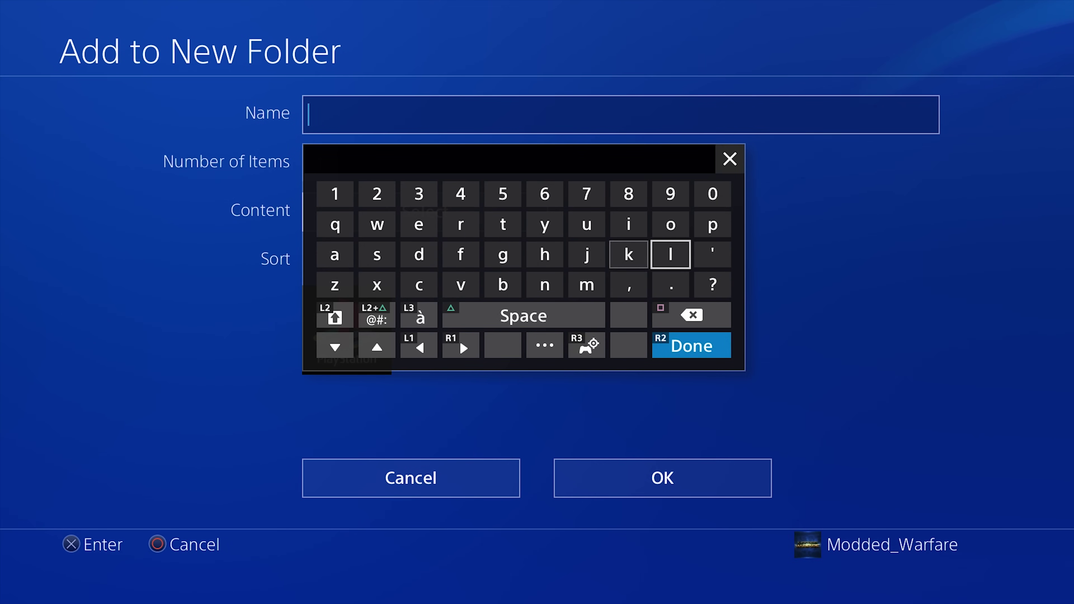
key(Up)
text(P)
key(Right)
key(Right)
key(Right)
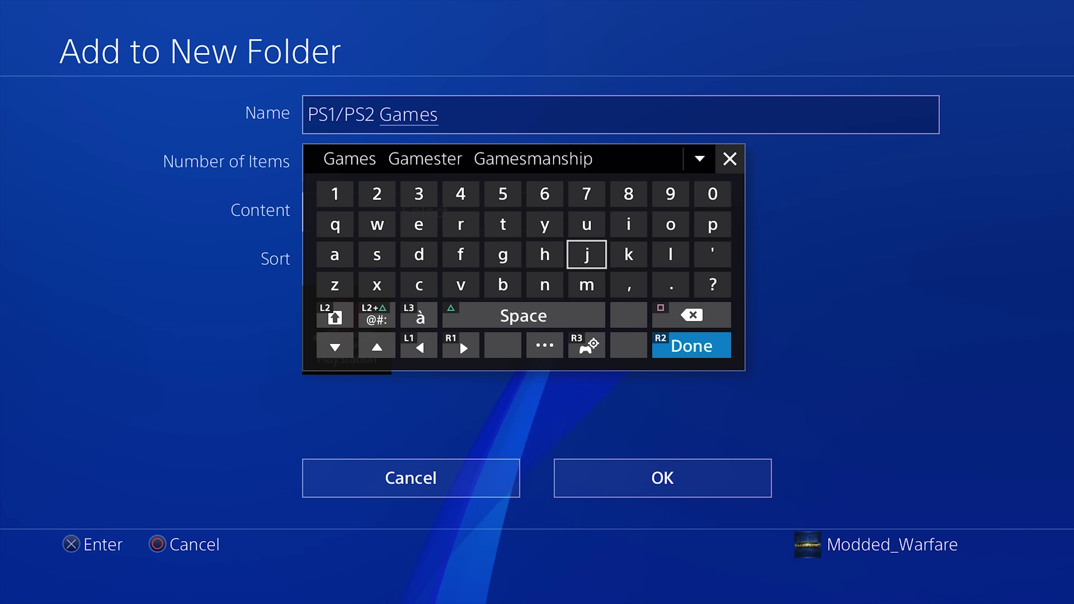
key(Return)
- Include Devil May Cry 3 and Grand Theft Auto: San Andreas in the folder alongside GTA 2, and create it
key(Down)
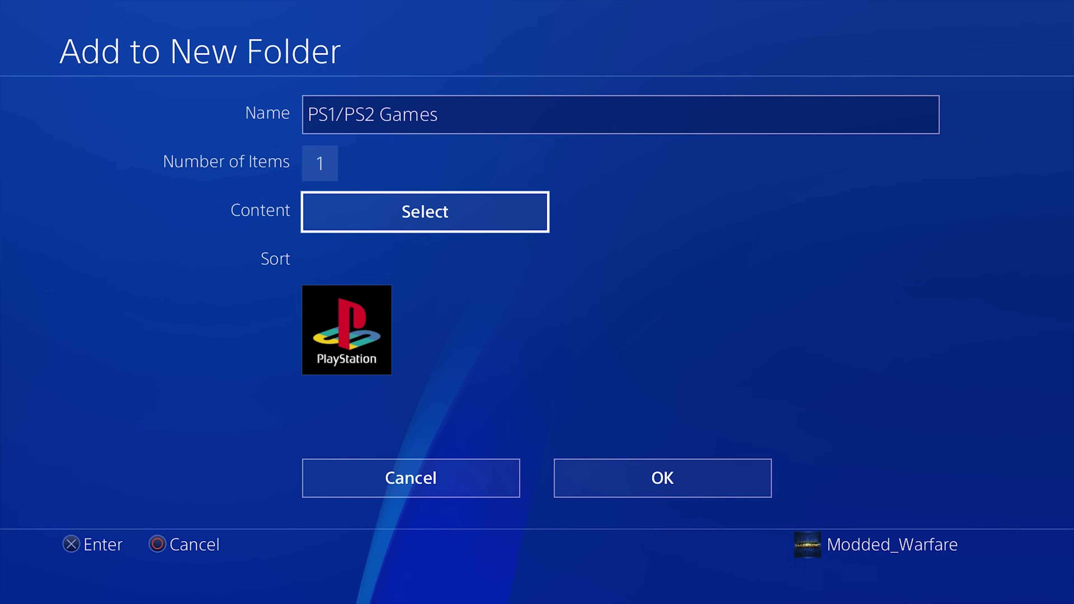
key(Return)
key(Right)
key(Return)
key(Right)
key(Return)
key(Right)
key(Right)
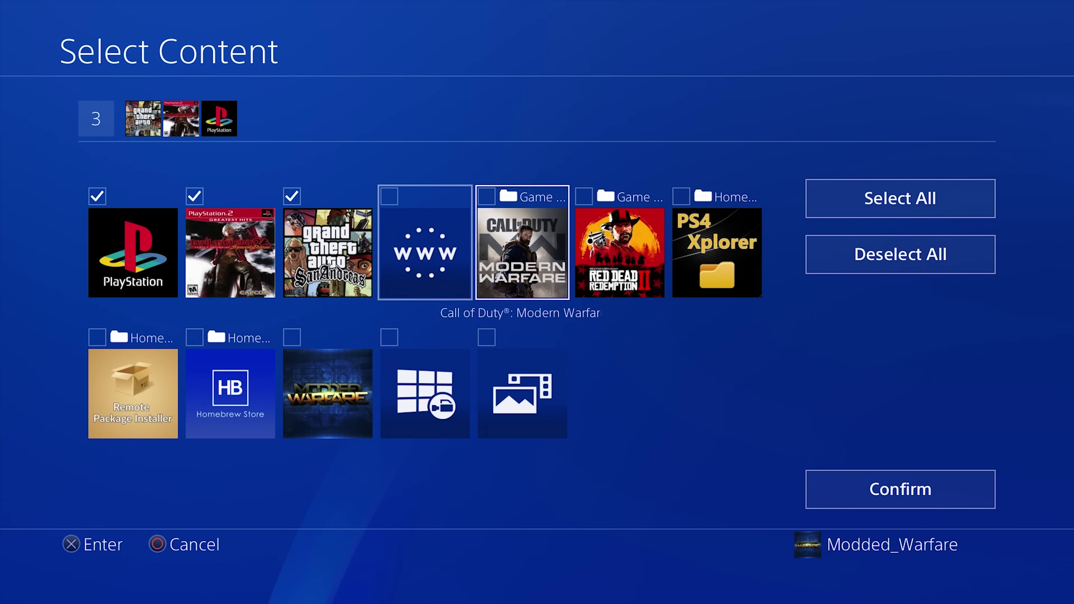
key(Right)
key(Right)
key(Right)
key(Return)
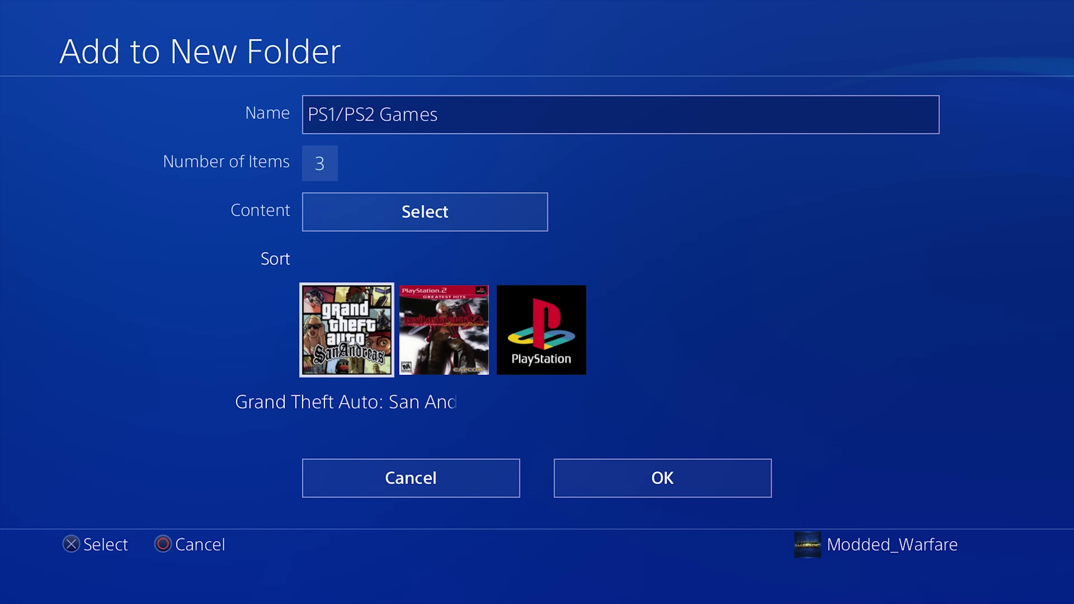
key(Down)
key(Return)
- Open the PS1/PS2 Games folder and launch Grand Theft Auto: San Andreas
key(Right)
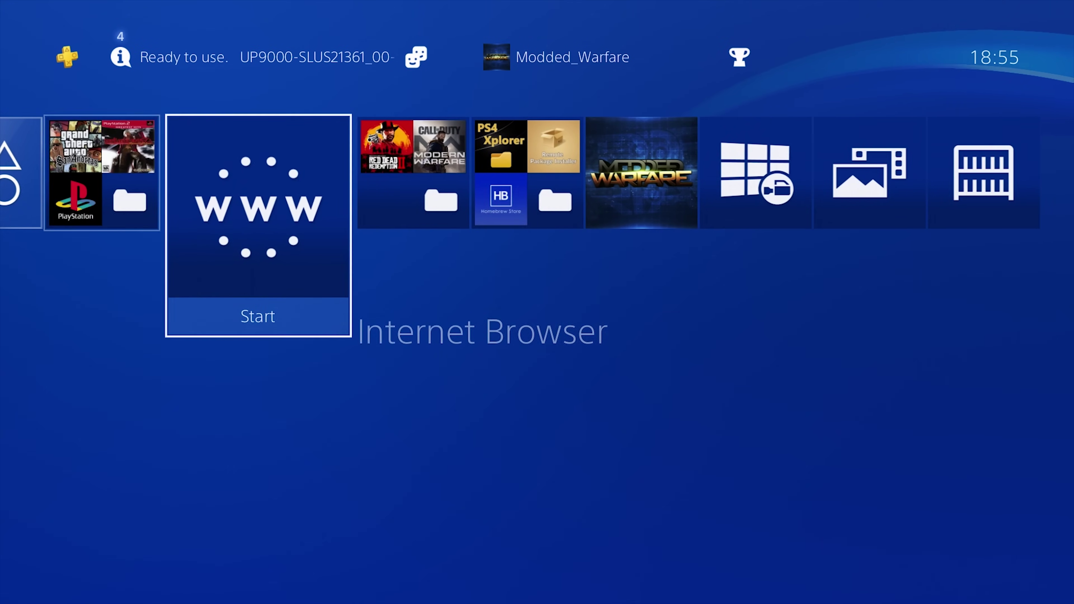
key(Left)
key(Return)
key(Right)
key(Left)
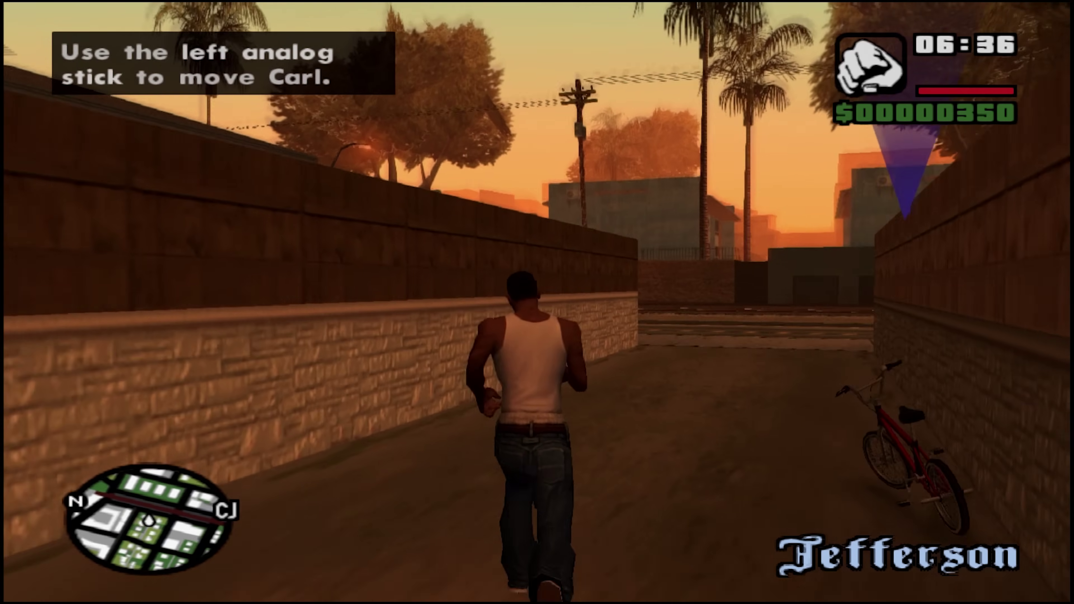
key(shift)
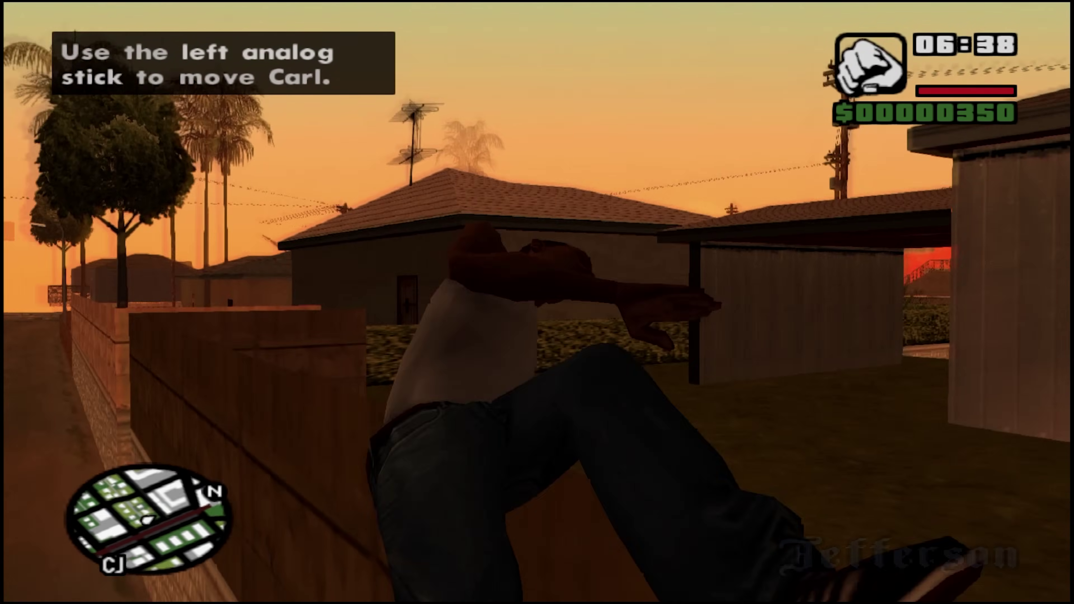
key(w)
key(shift)
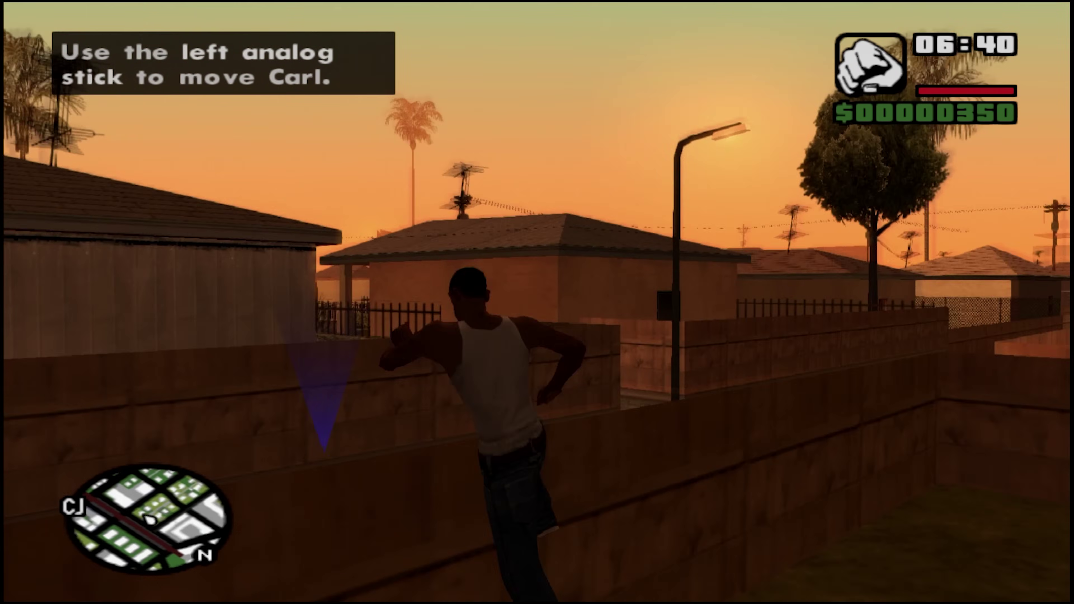
key(w)
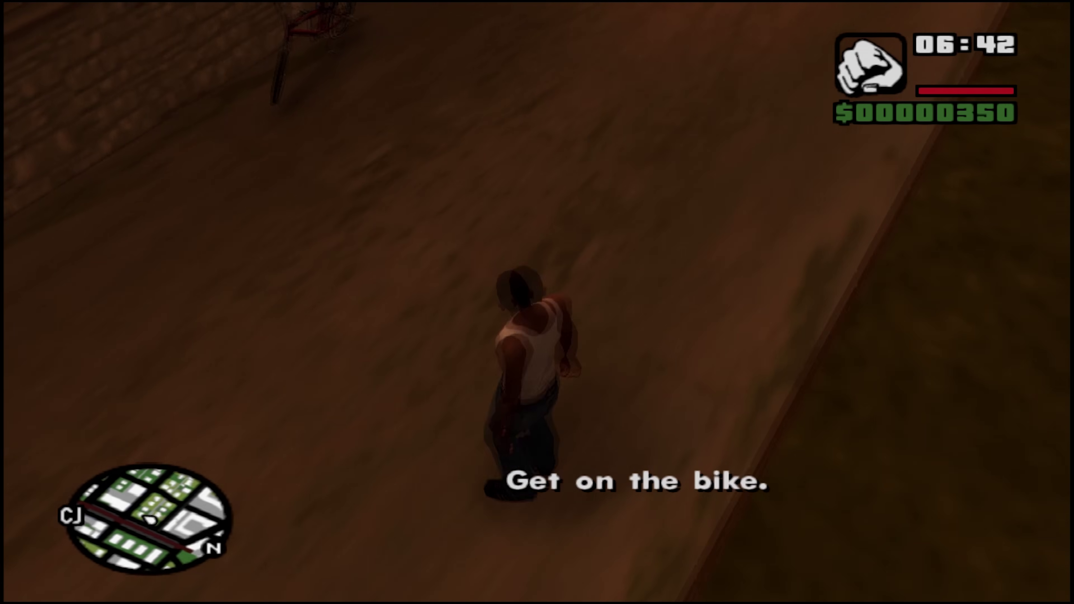
key(w)
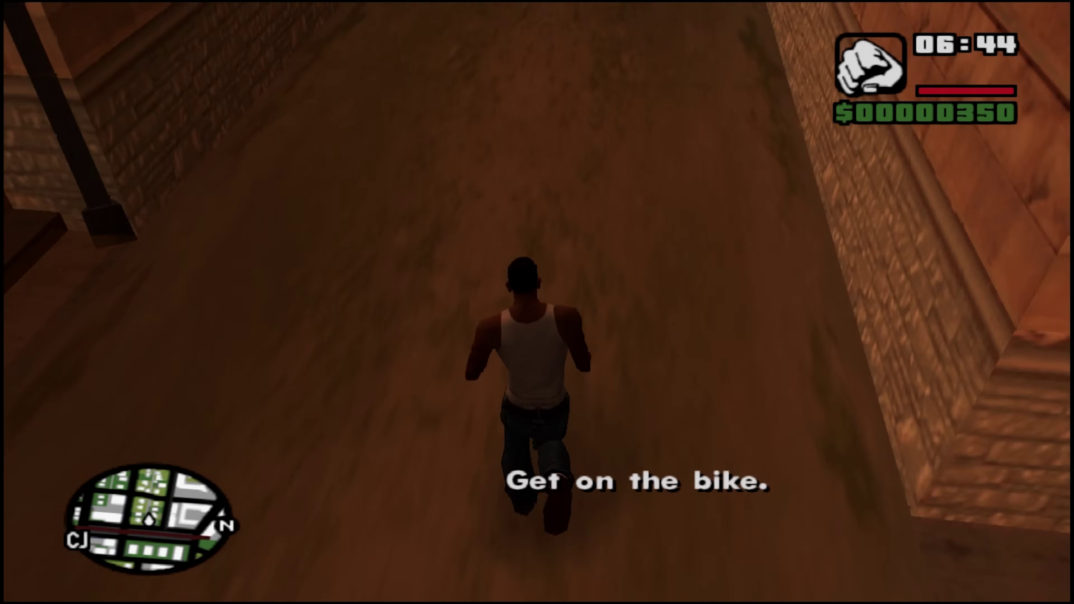
key(w)
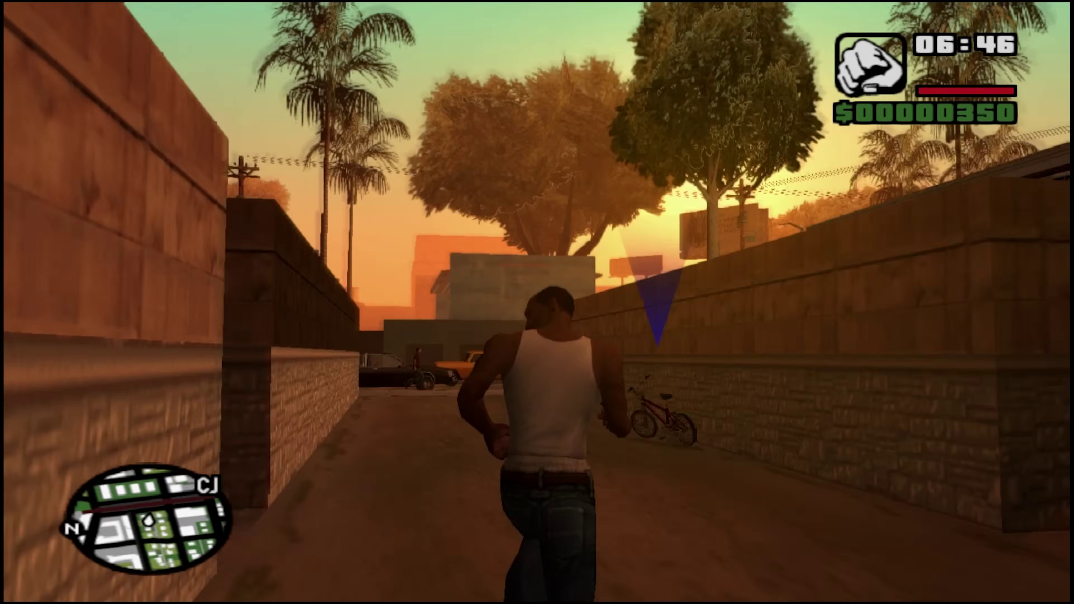
key(w)
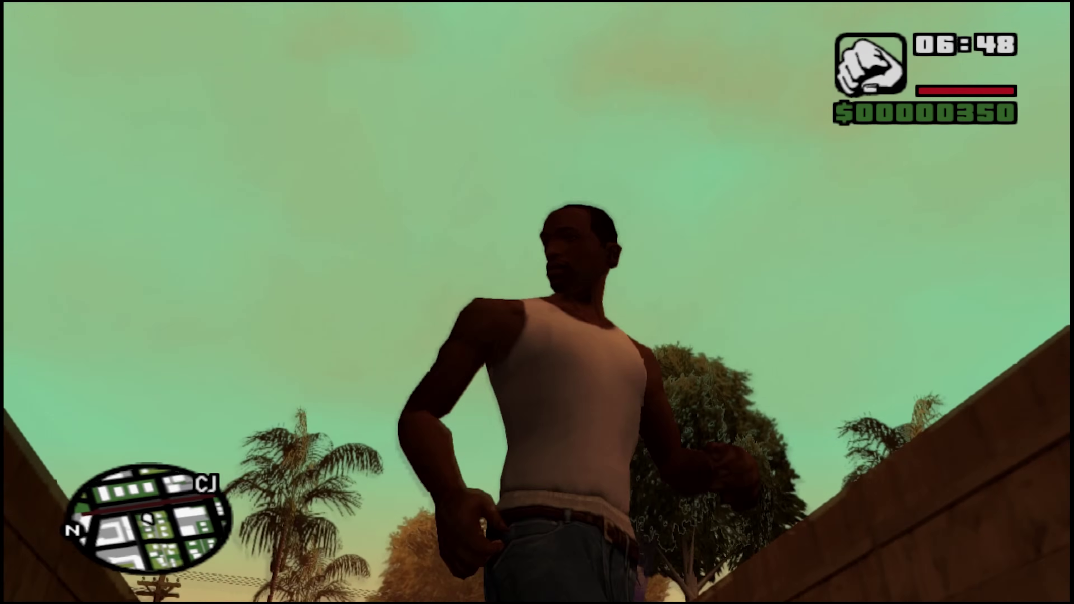
- Go from Grand Theft Auto: San Andreas to the home screen and switch back to the game
key(w)
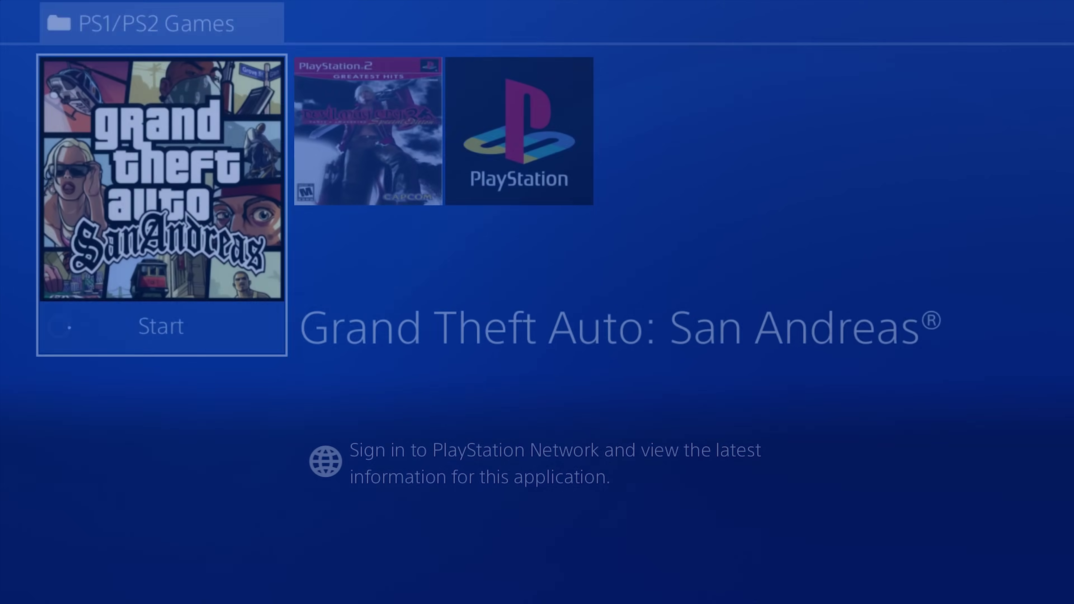
key(Return)
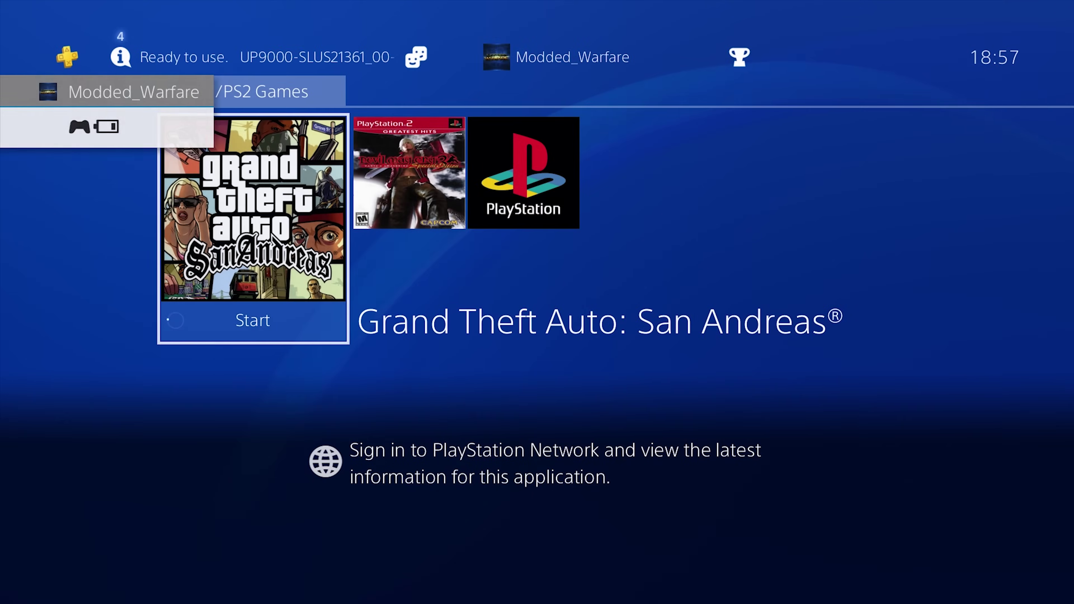
key(super)
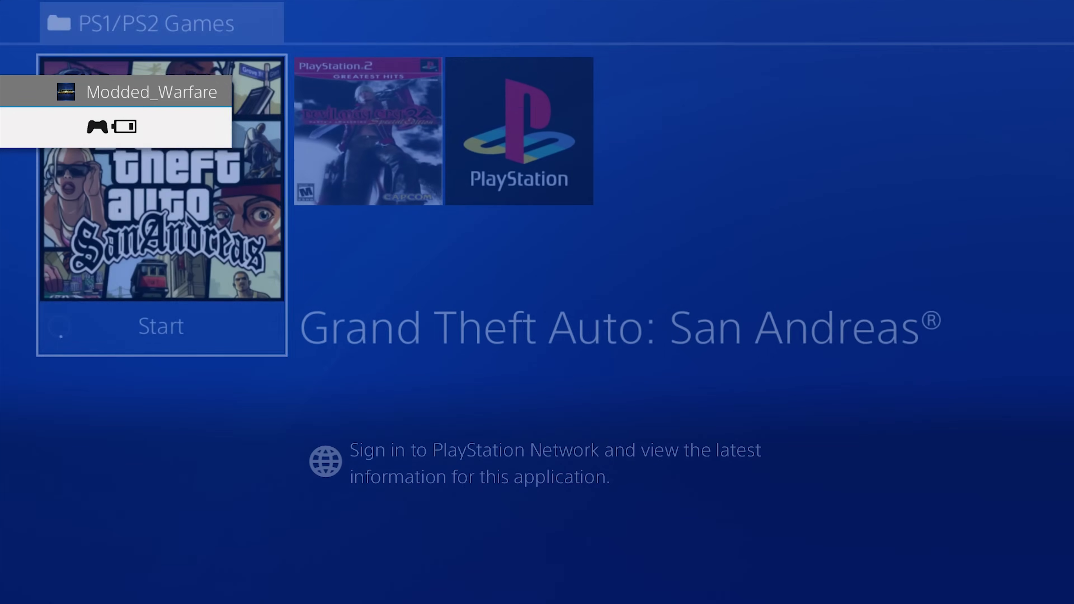
- Close Grand Theft Auto: San Andreas and start Devil May Cry 3 from the folder, continuing without saved system data
key(Menu)
key(Return)
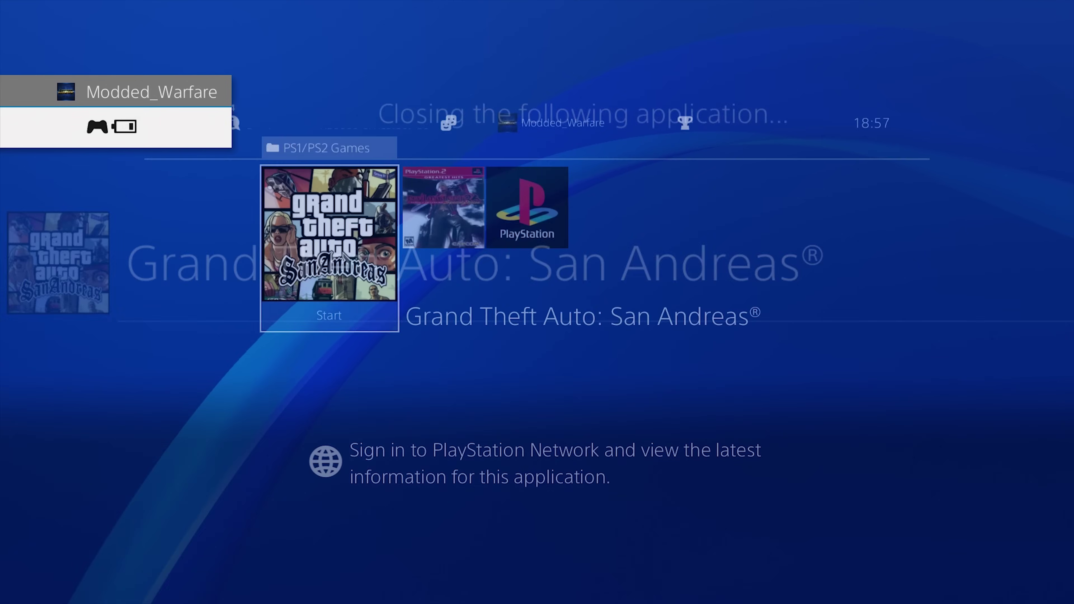
key(Right)
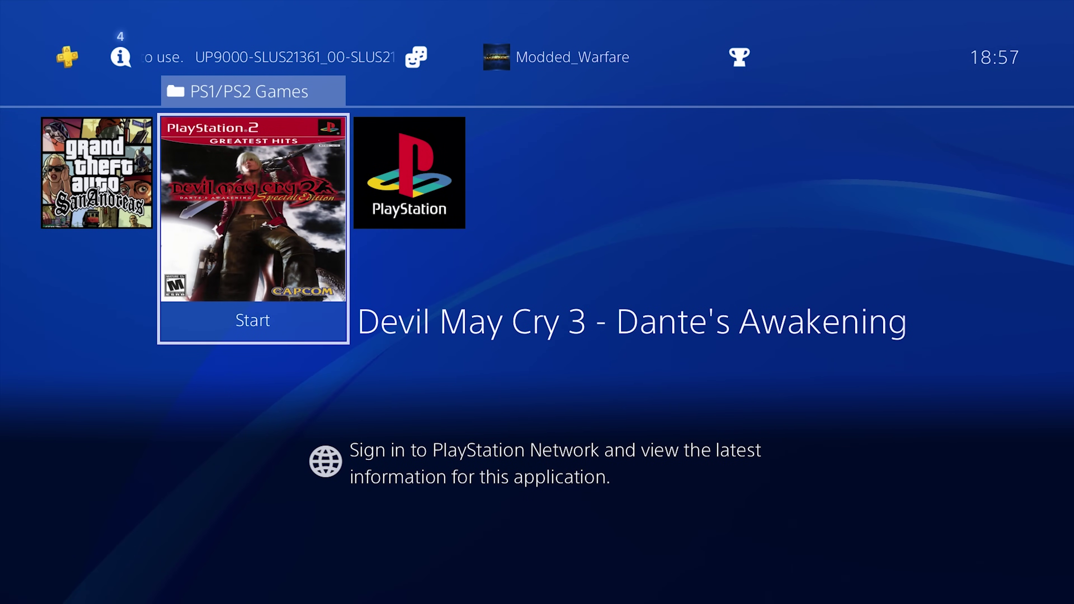
key(Return)
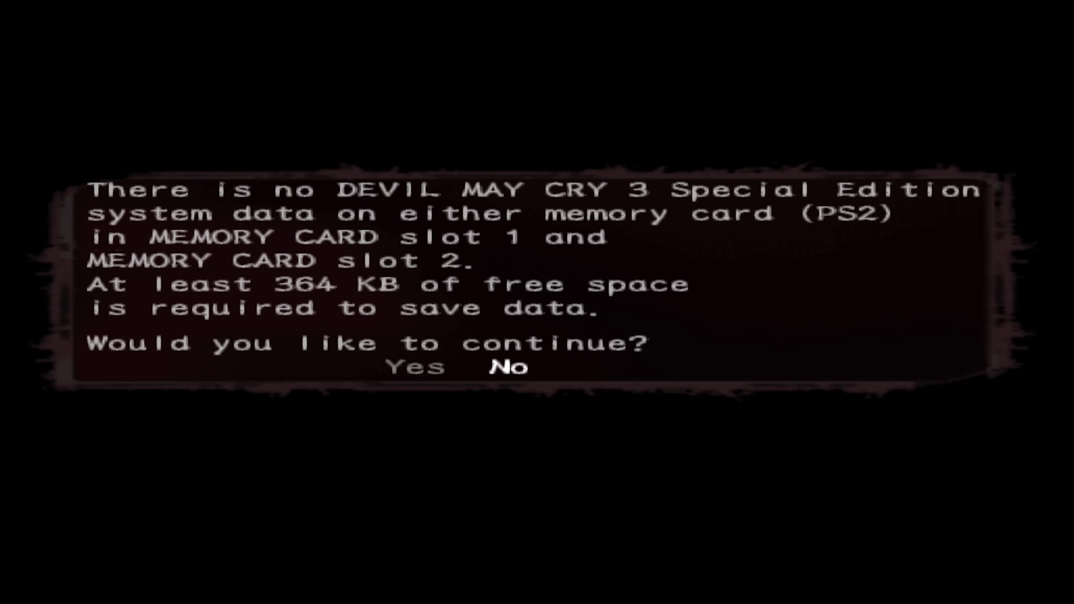
key(Left)
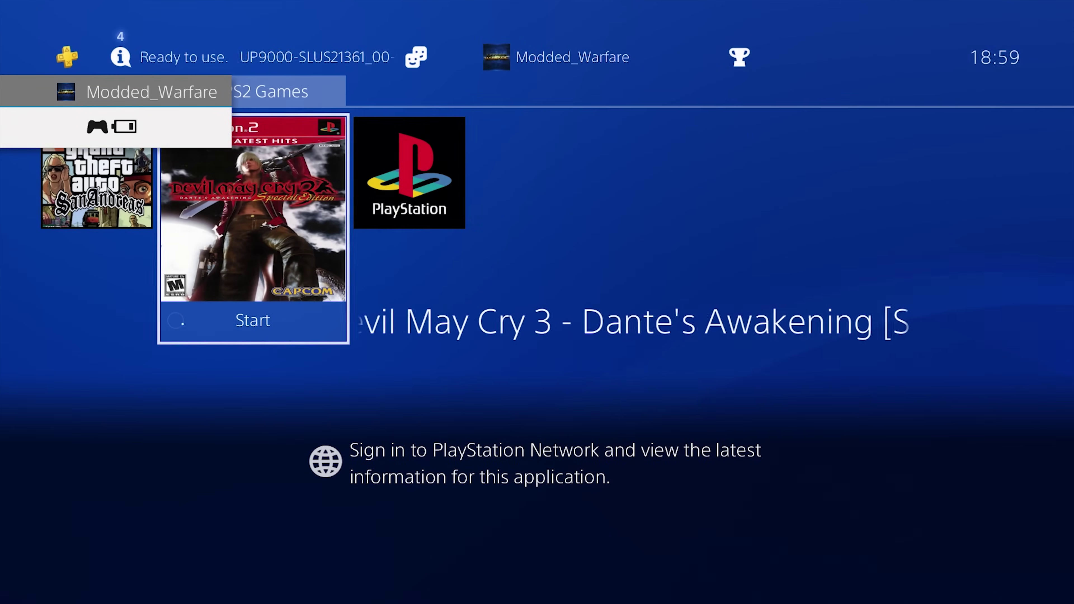
- Close Devil May Cry 3 and launch GTA 2 from the PS1/PS2 Games folder
key(Menu)
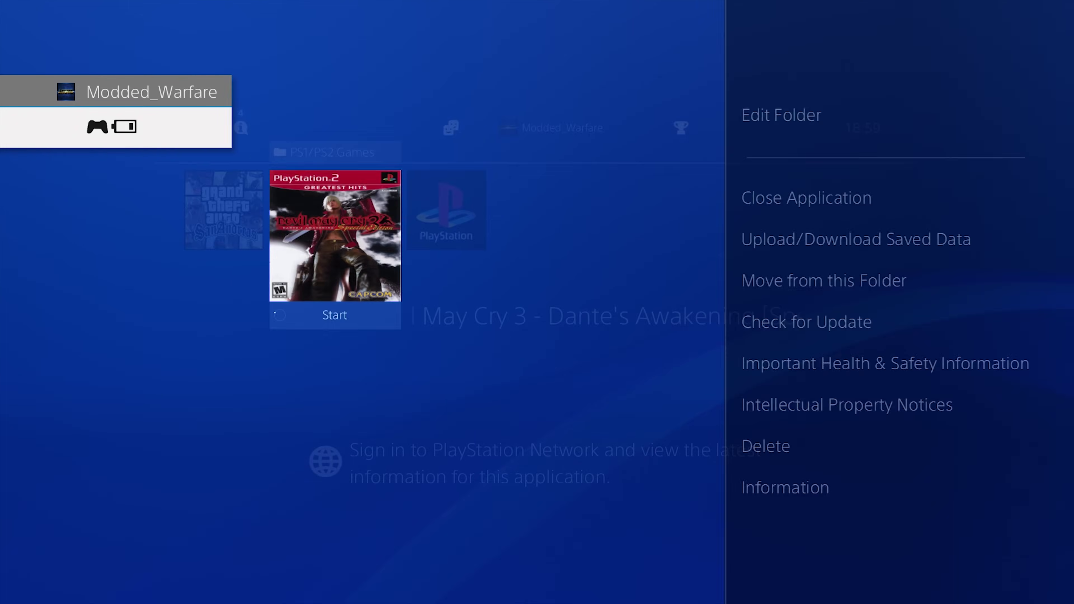
key(Down)
key(Return)
key(Return)
key(Right)
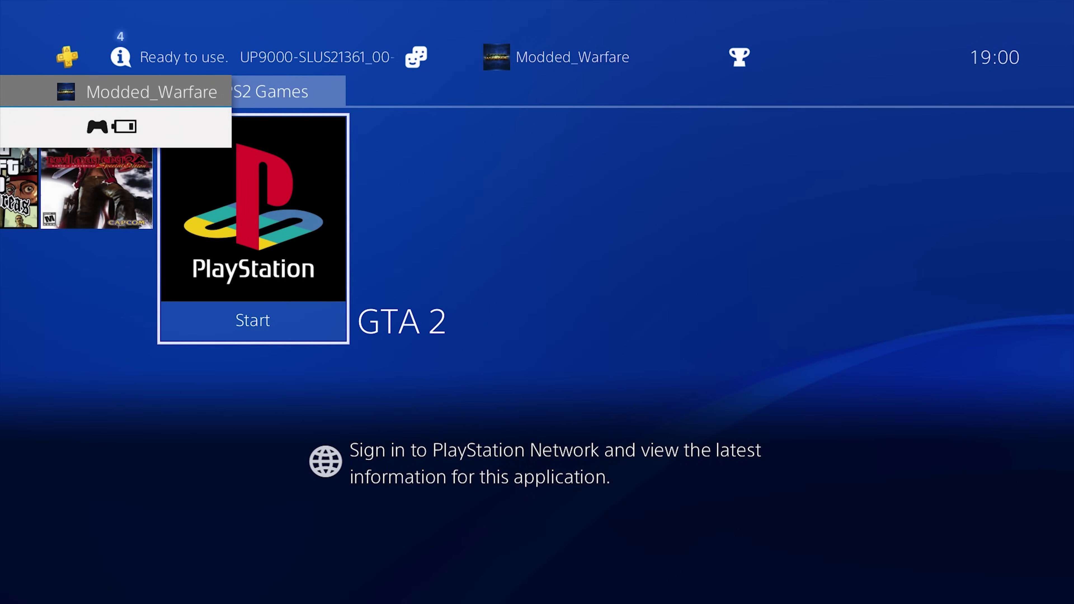
key(Return)
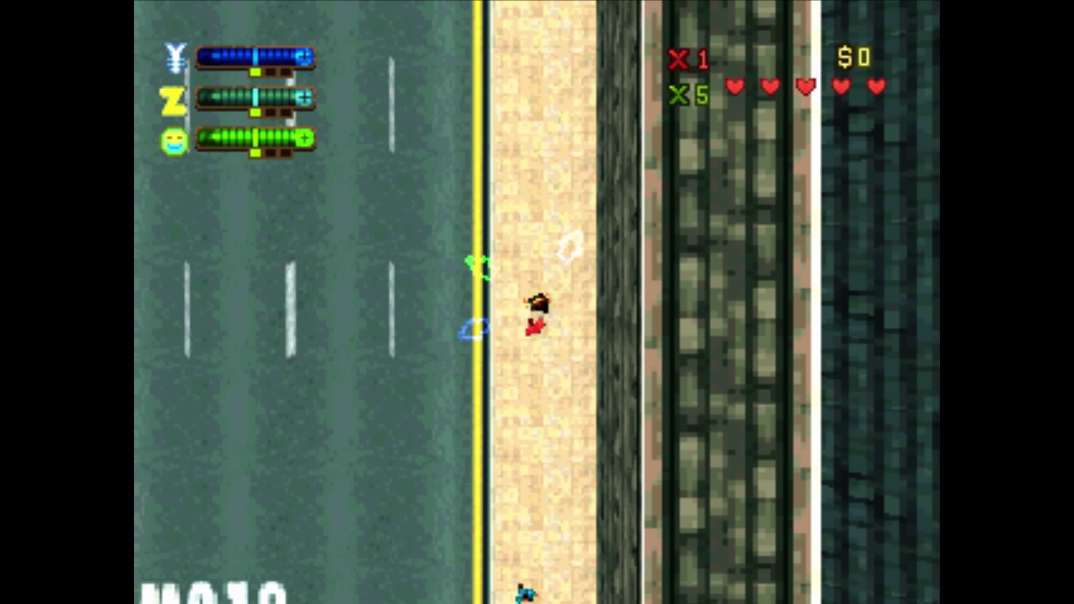
- Leave GTA 2 for the PS1/PS2 Games folder and close the game
key(super)
key(Left)
key(Left)
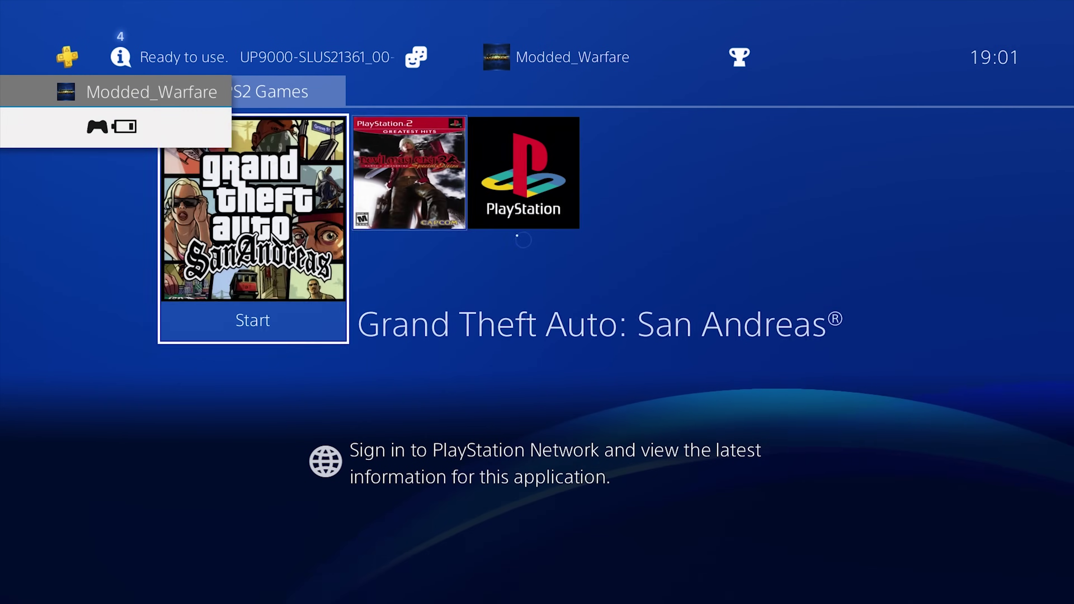
key(Right)
key(Right)
key(Menu)
key(Return)
key(Return)
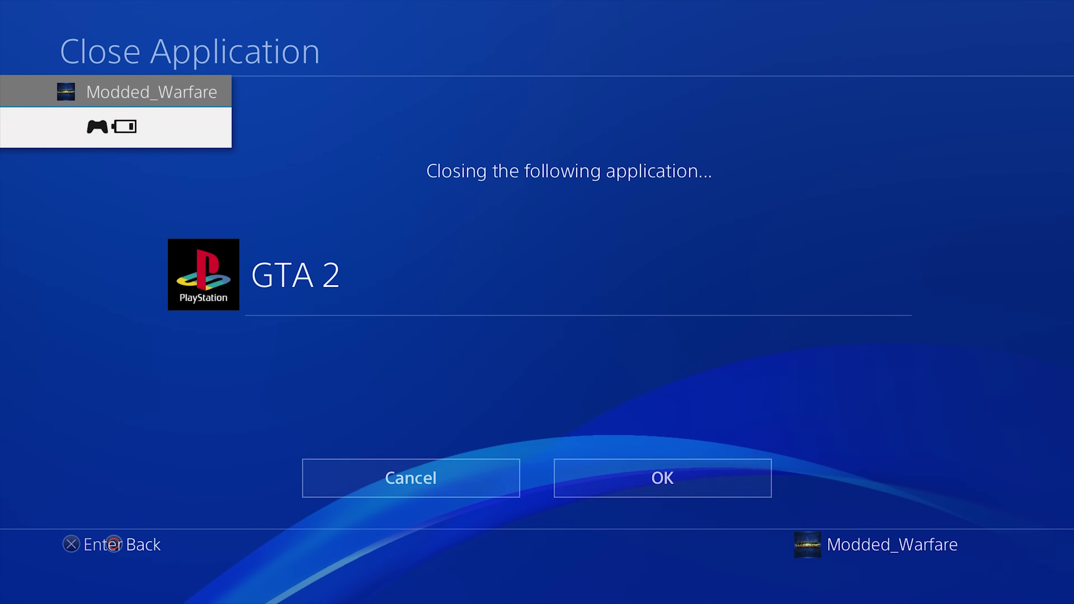